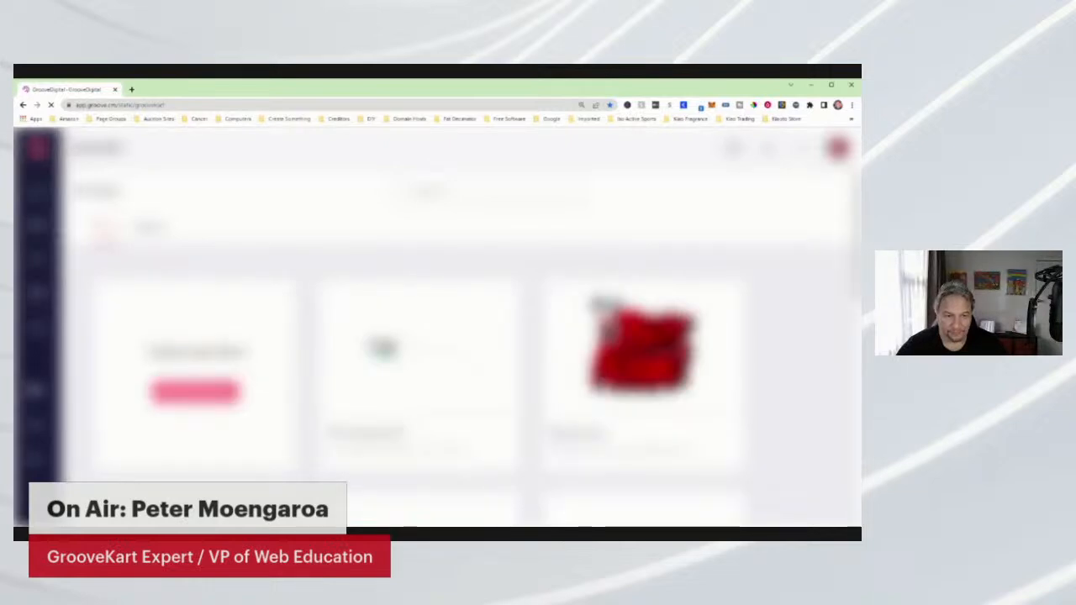
Open the admin dashboard of the Maddogstylz store and load its homepage in the page builder.
scroll(572, 342, down, 4)
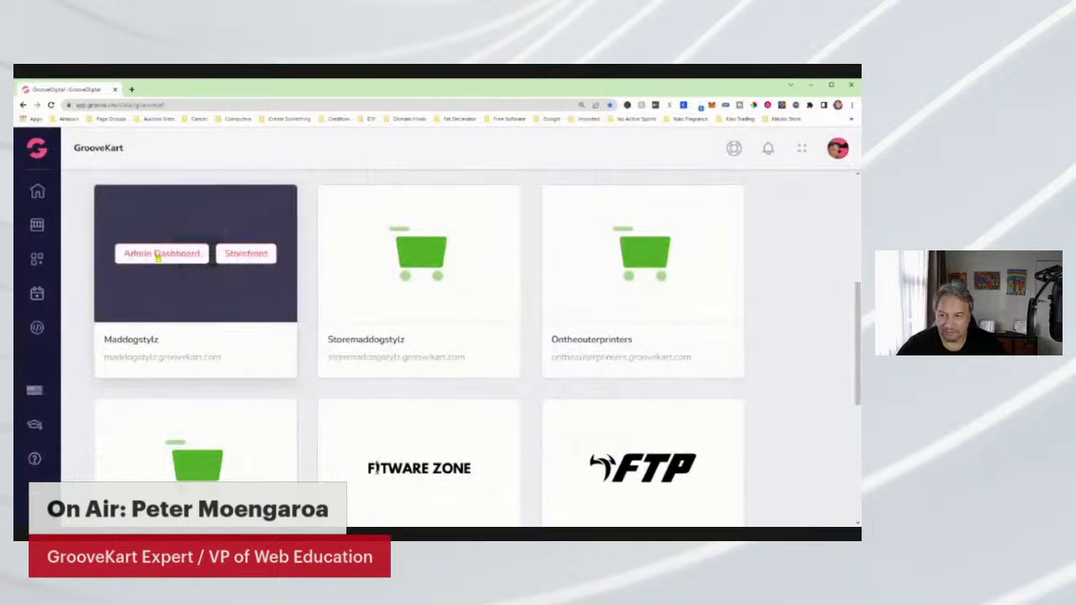
click(158, 254)
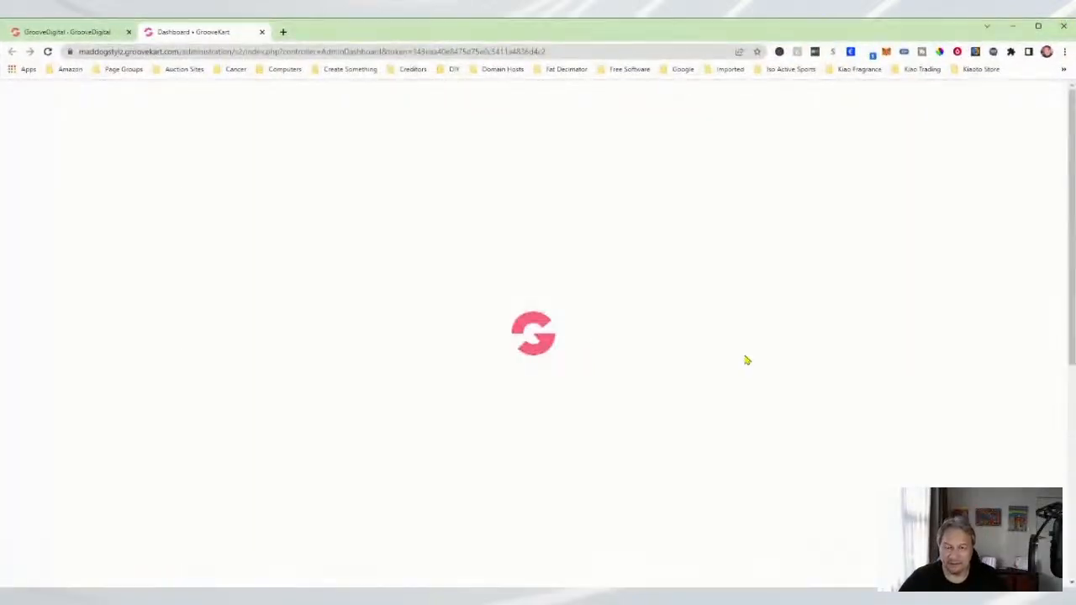
scroll(538, 397, down, 3)
scroll(538, 398, up, 3)
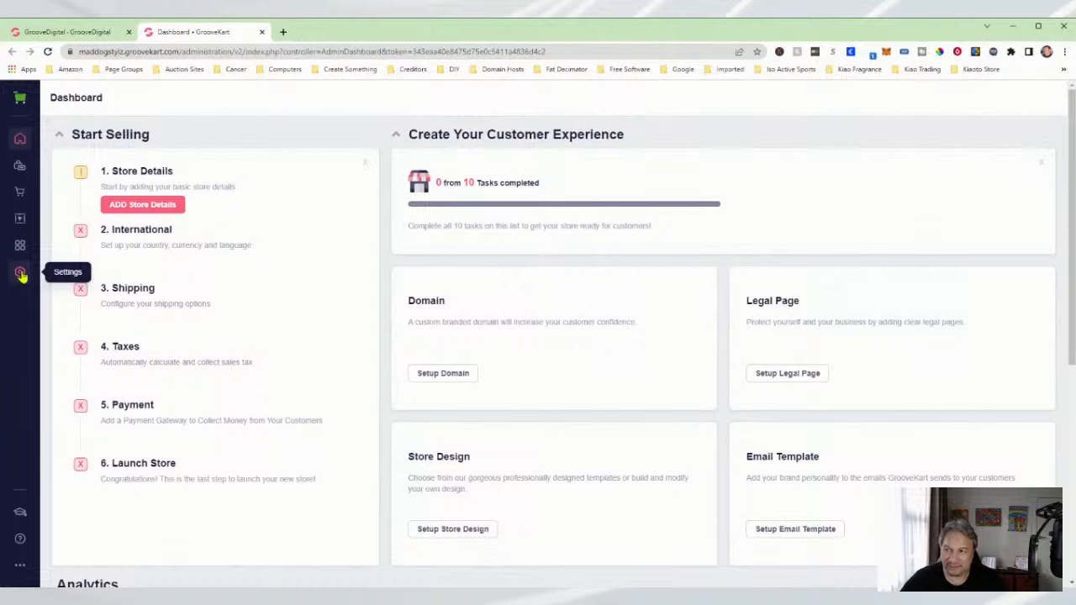
click(19, 223)
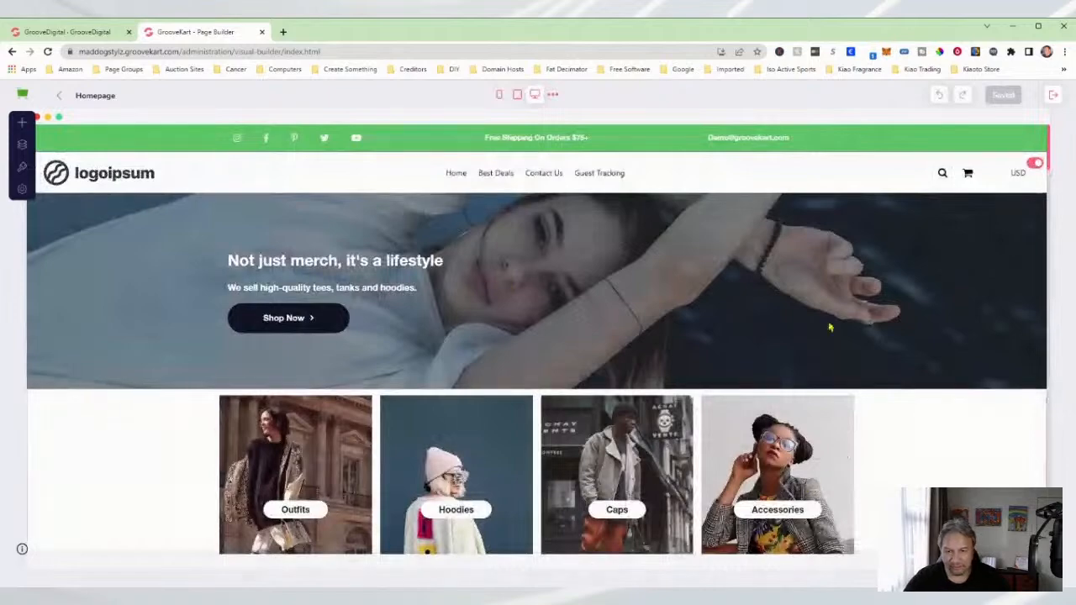
Examine the current theme's homepage layout from the header banner through the category tiles, product rows, video placeholder and best-sellers section.
scroll(860, 421, down, 1)
scroll(859, 420, down, 3)
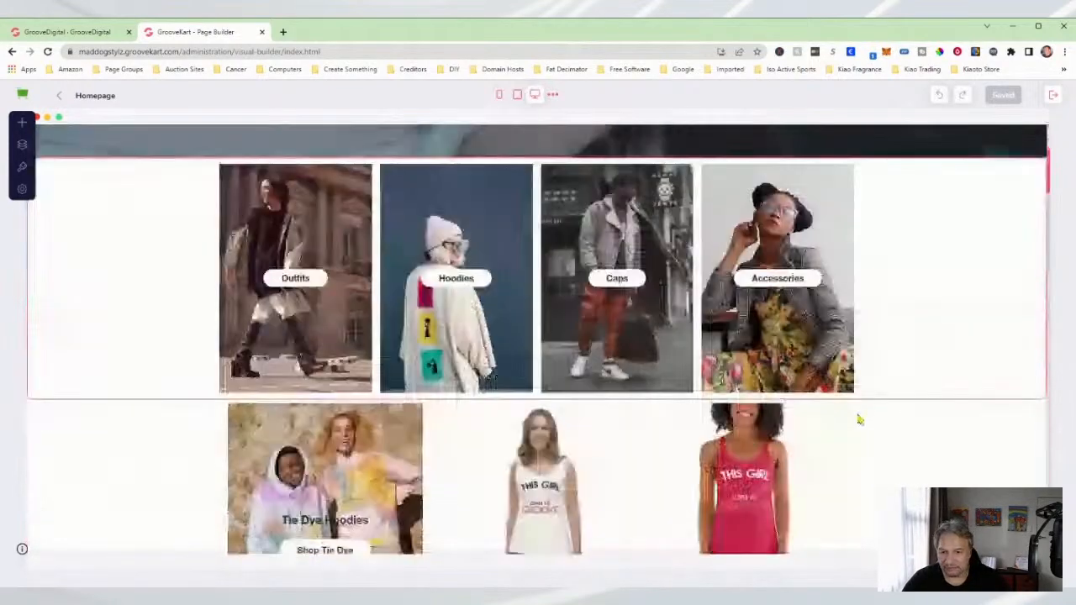
scroll(860, 420, down, 12)
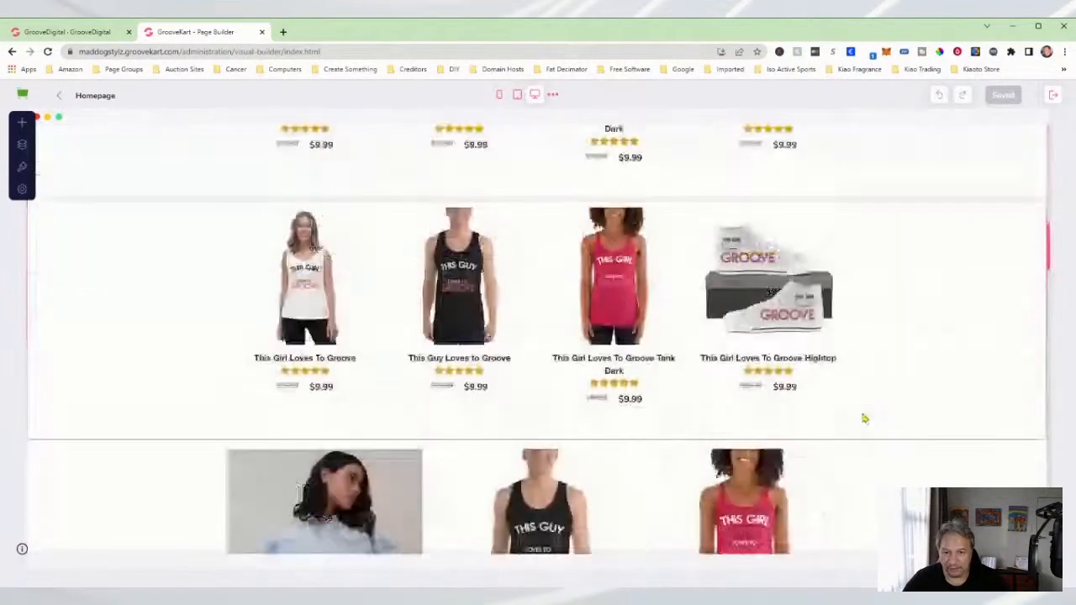
scroll(865, 418, down, 8)
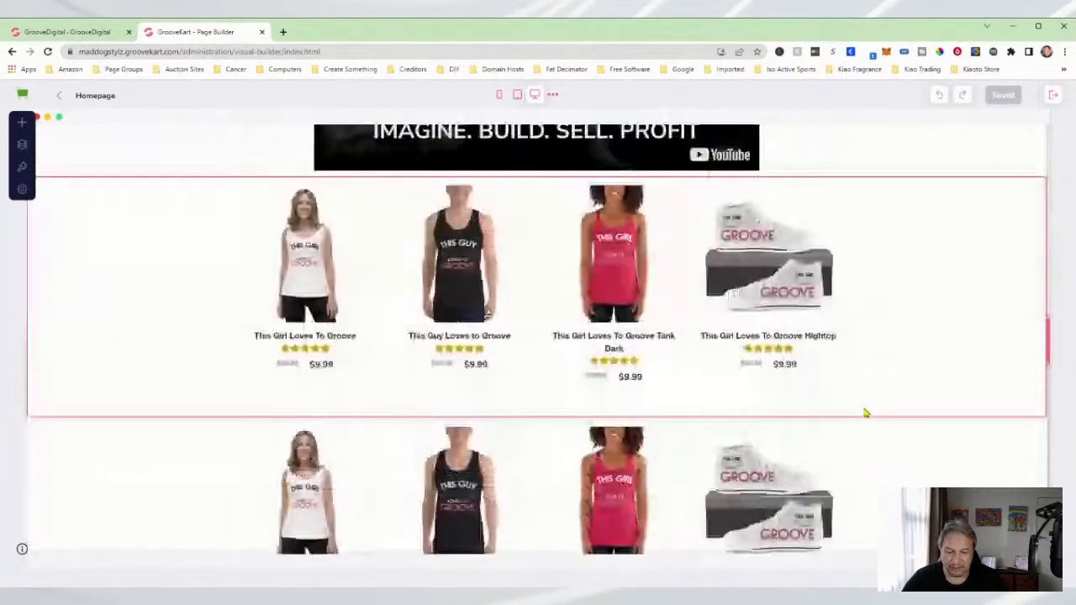
scroll(867, 413, up, 15)
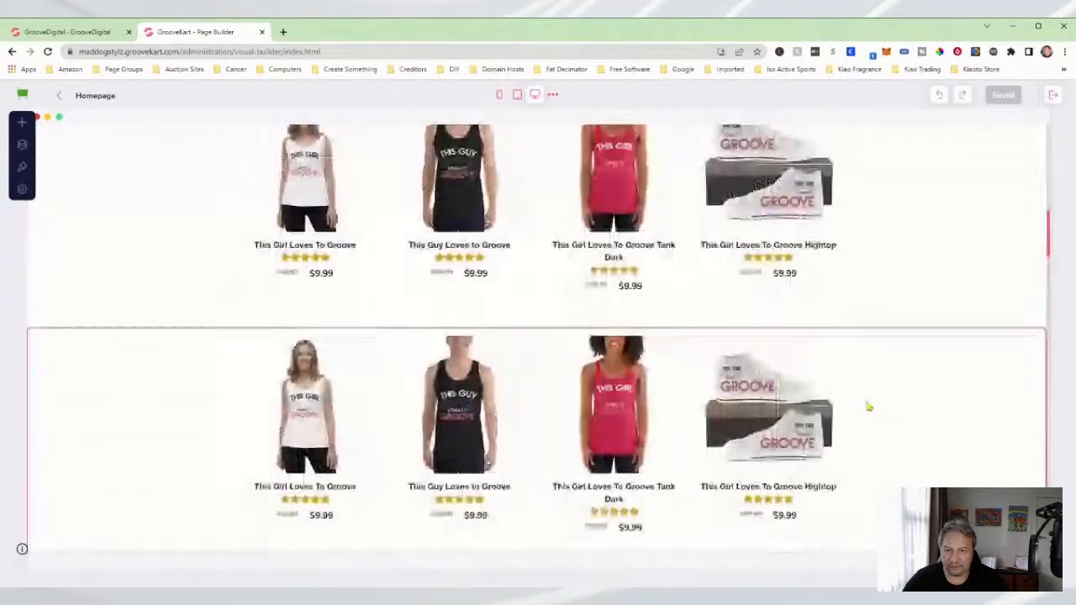
scroll(890, 397, up, 3)
scroll(906, 391, up, 6)
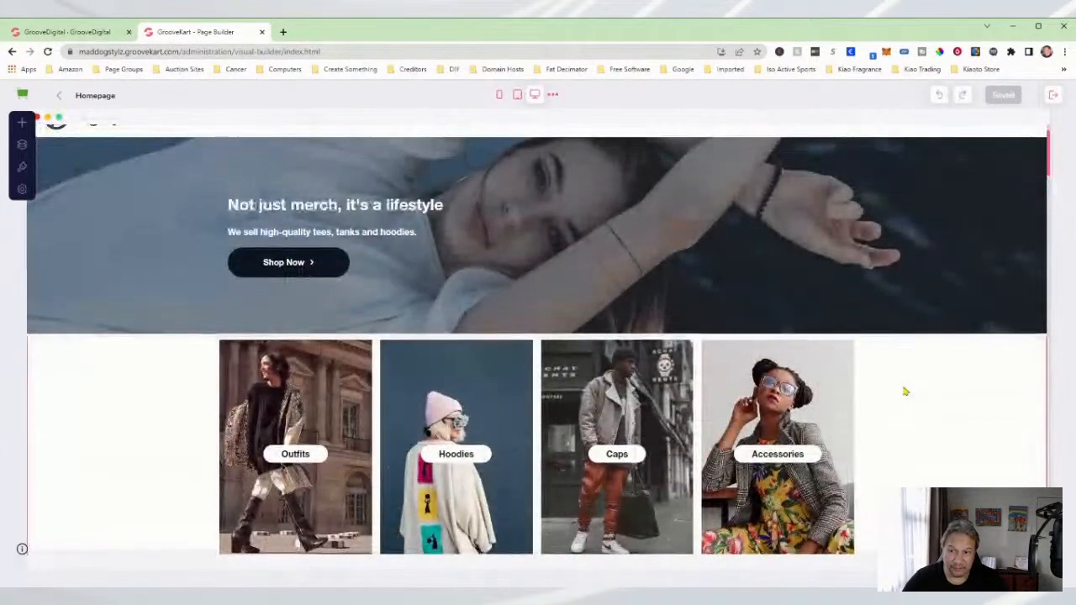
scroll(897, 404, down, 3)
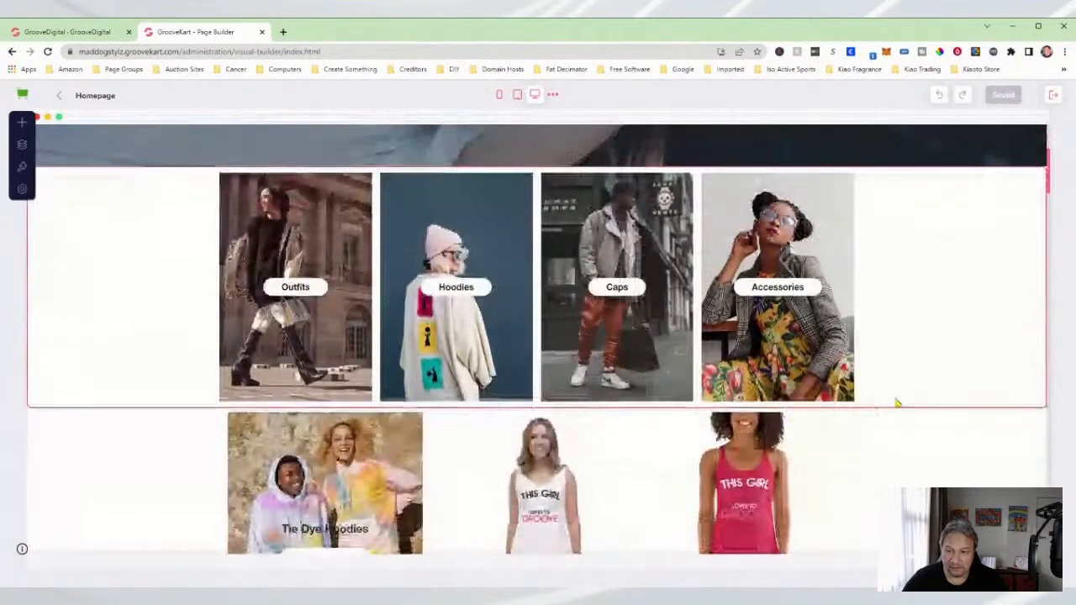
scroll(898, 404, down, 5)
scroll(900, 397, down, 10)
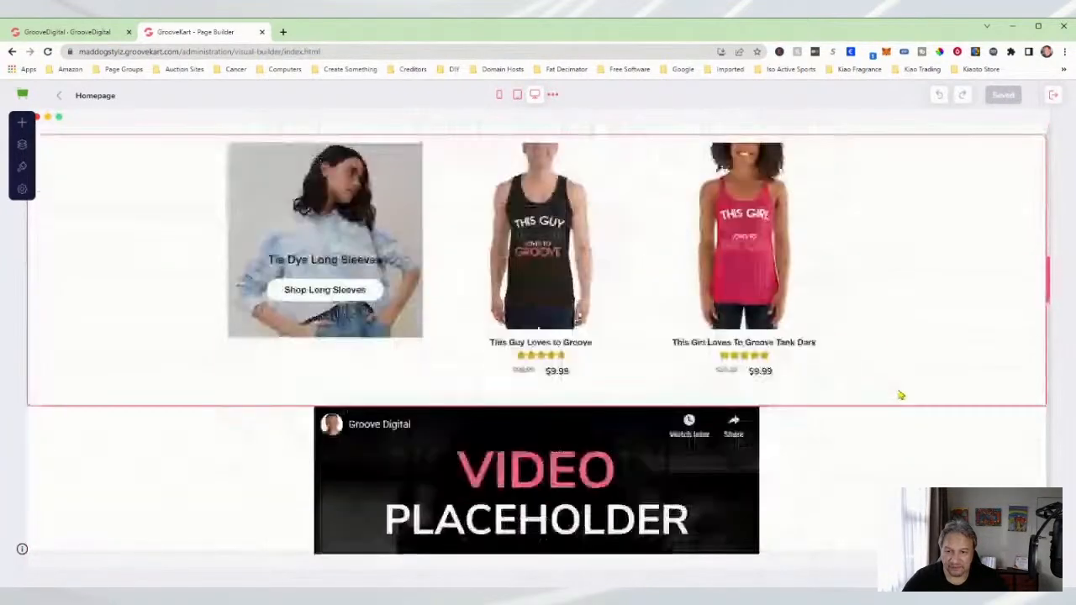
scroll(900, 395, down, 10)
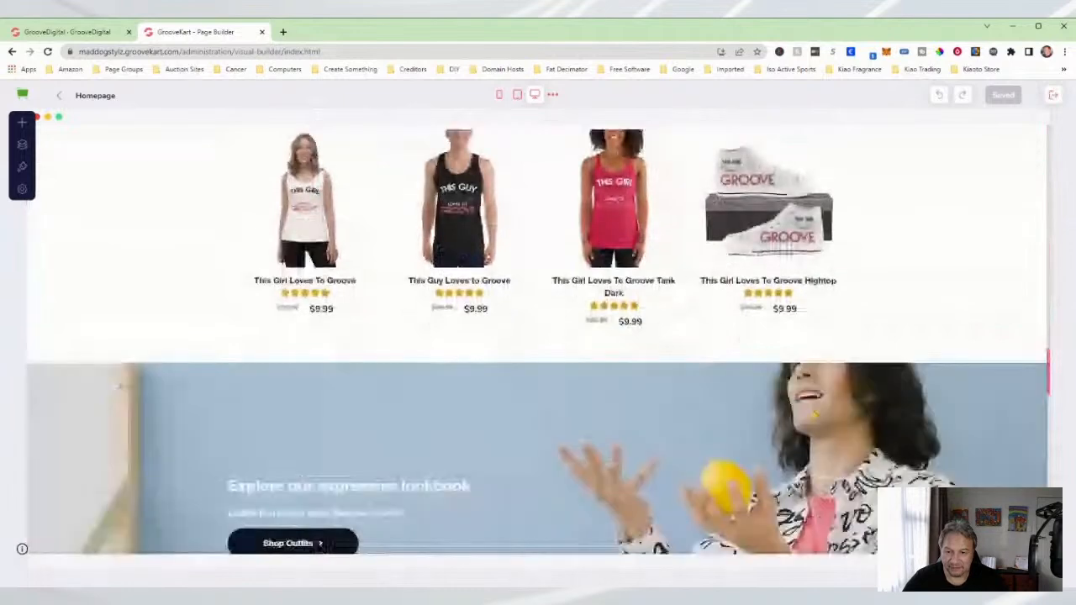
scroll(913, 416, down, 10)
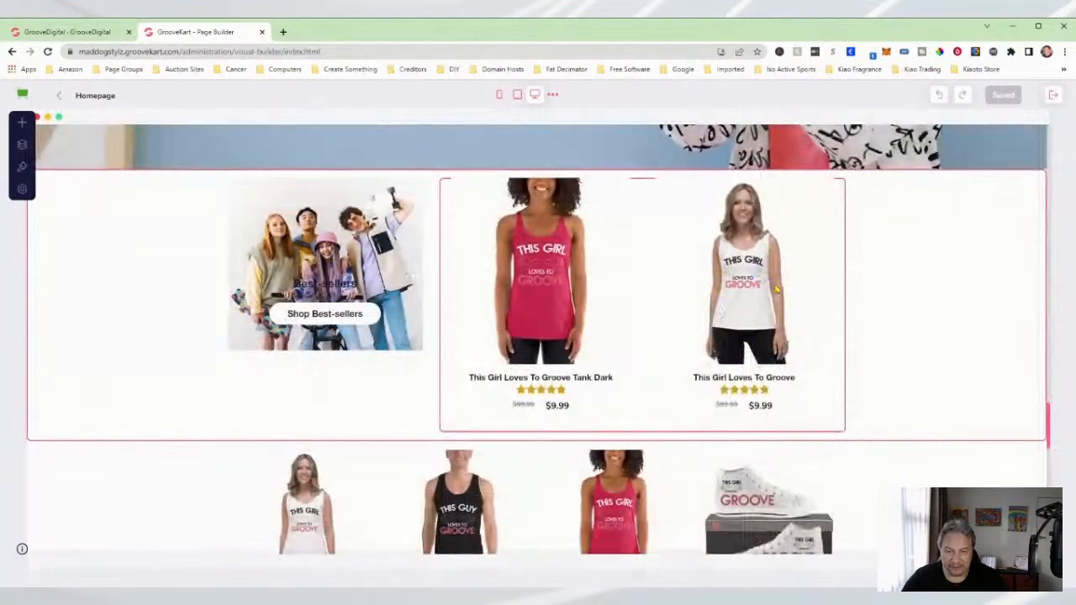
scroll(775, 300, up, 1)
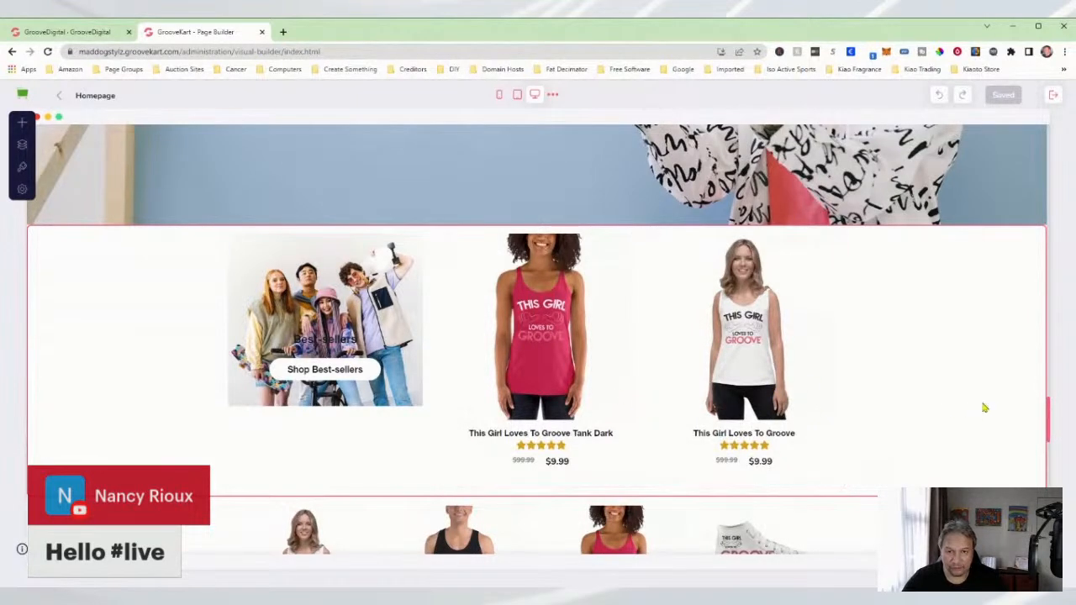
scroll(921, 409, up, 1)
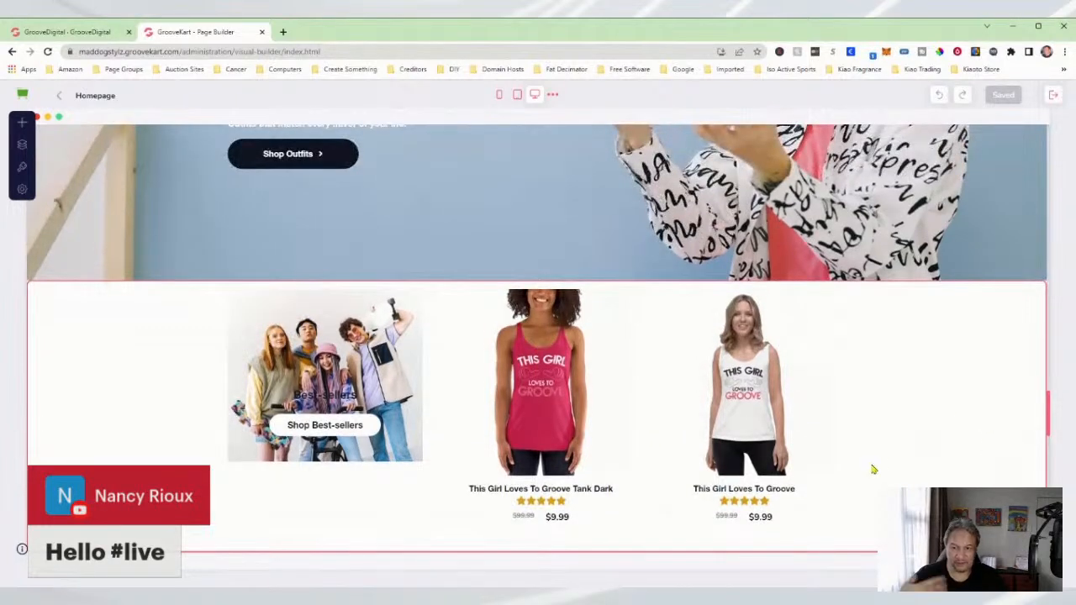
scroll(872, 469, up, 3)
scroll(721, 460, down, 7)
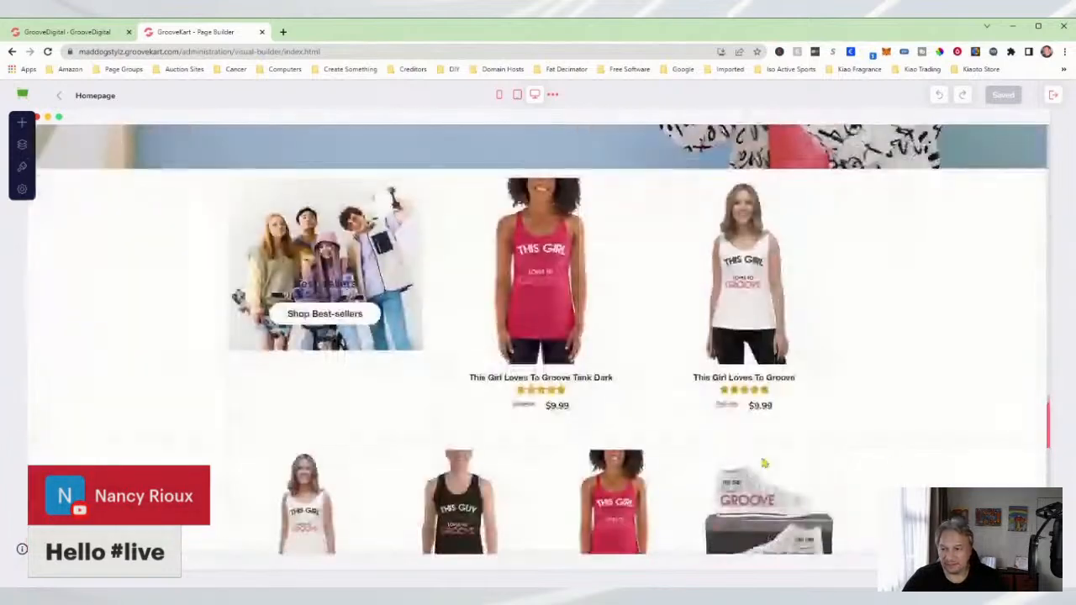
scroll(899, 461, up, 3)
scroll(898, 461, down, 2)
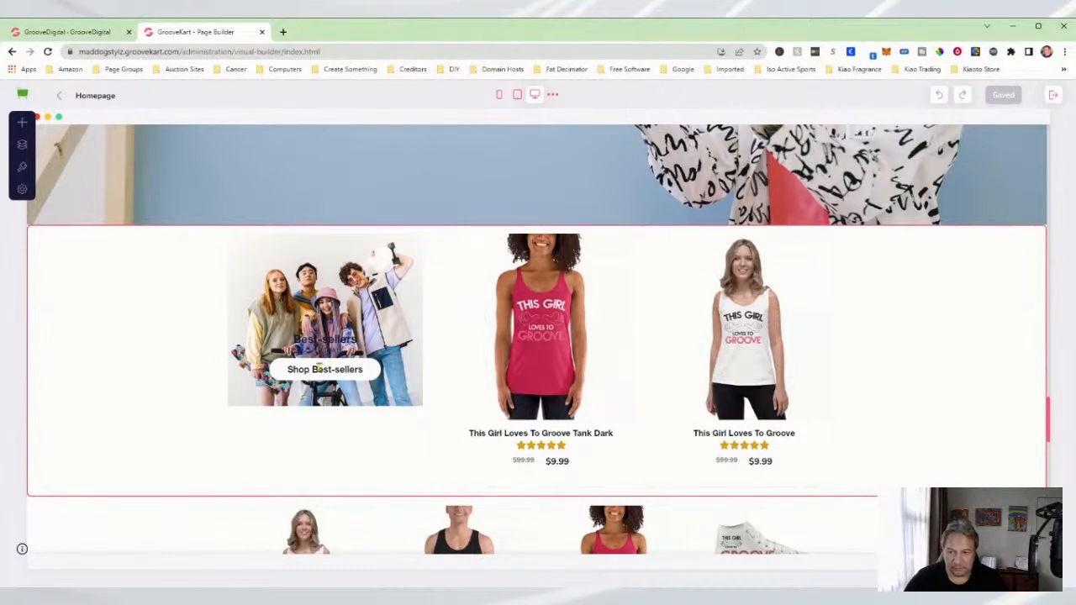
scroll(961, 405, down, 10)
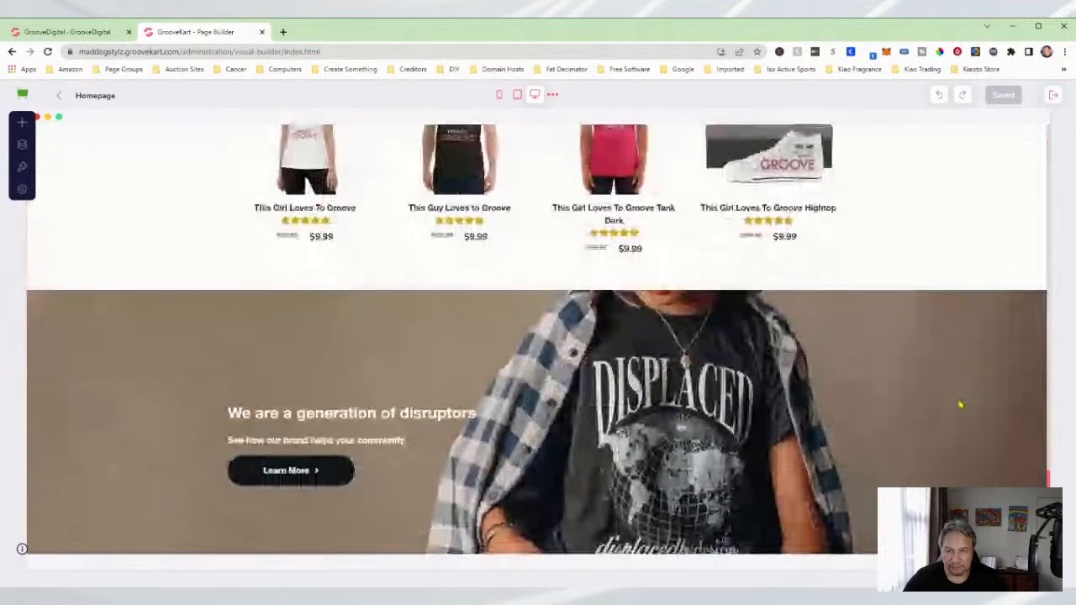
scroll(960, 405, down, 1)
scroll(959, 404, up, 4)
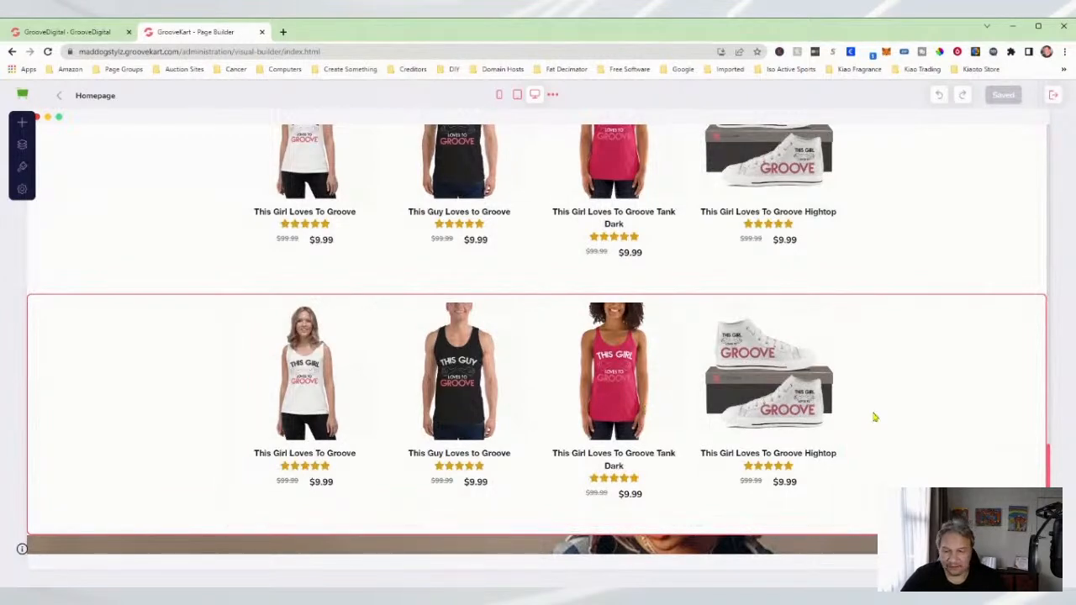
scroll(874, 417, up, 5)
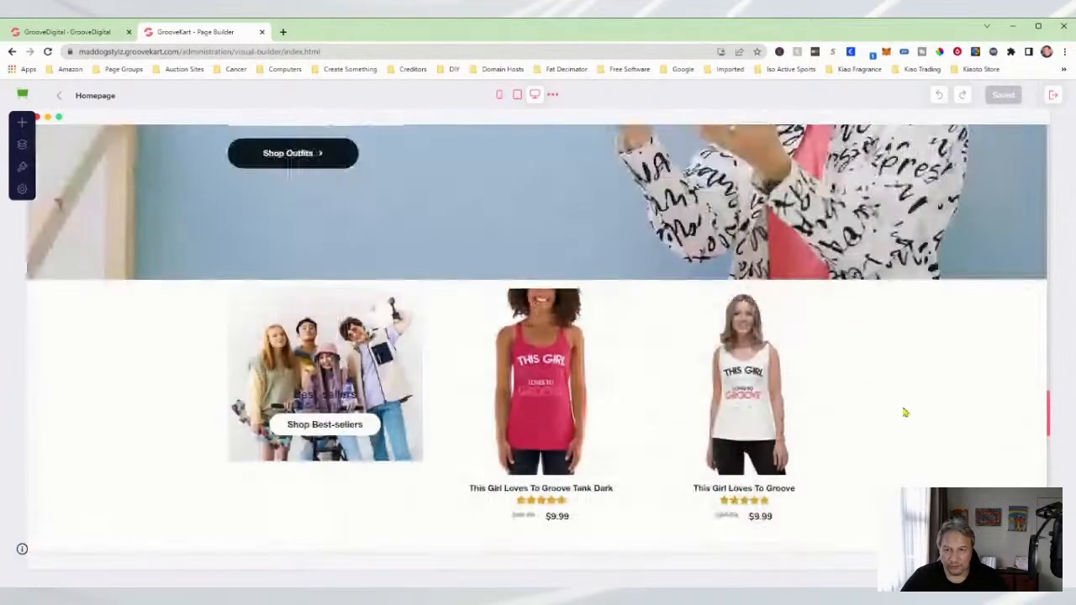
scroll(906, 412, up, 5)
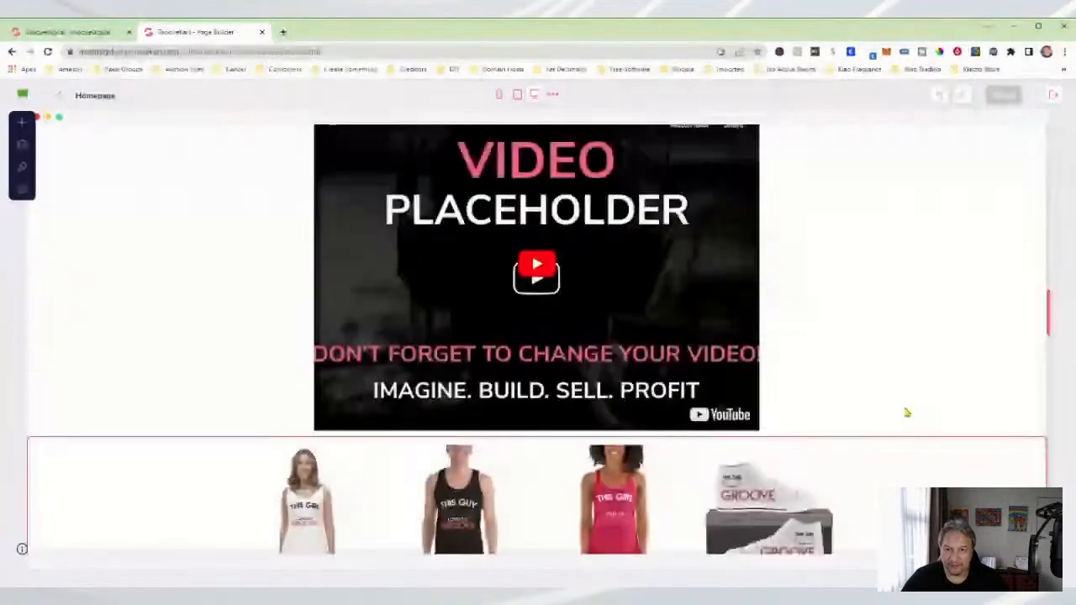
scroll(907, 412, up, 10)
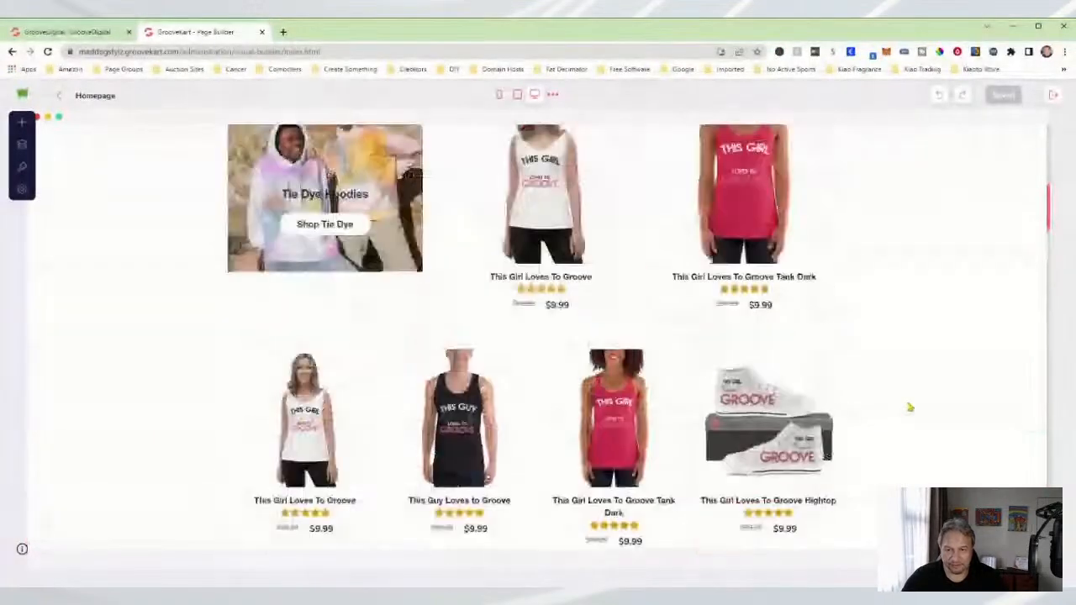
scroll(910, 408, up, 6)
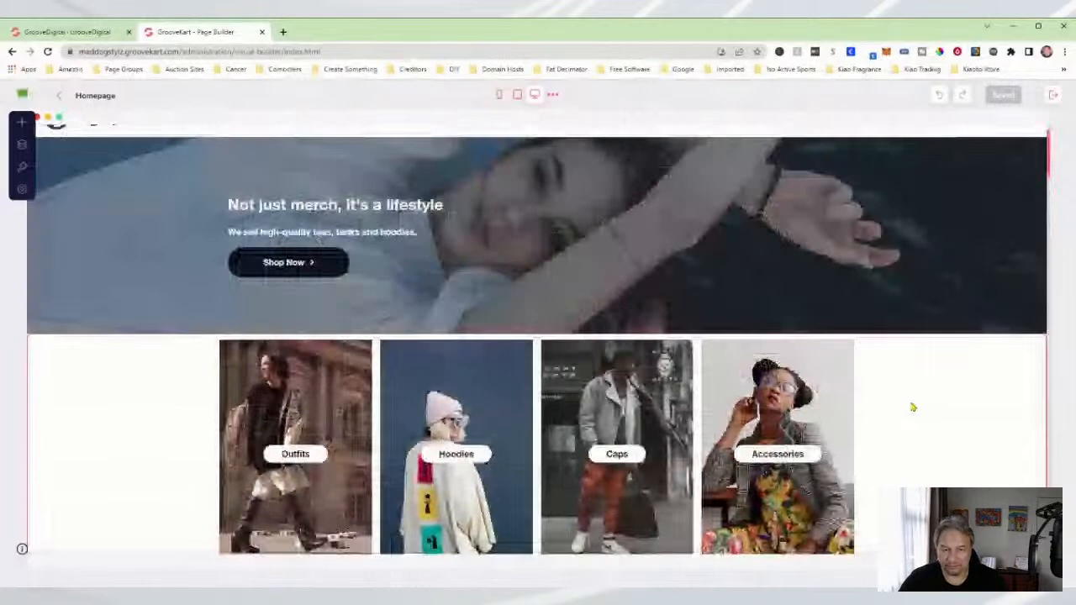
scroll(914, 408, up, 2)
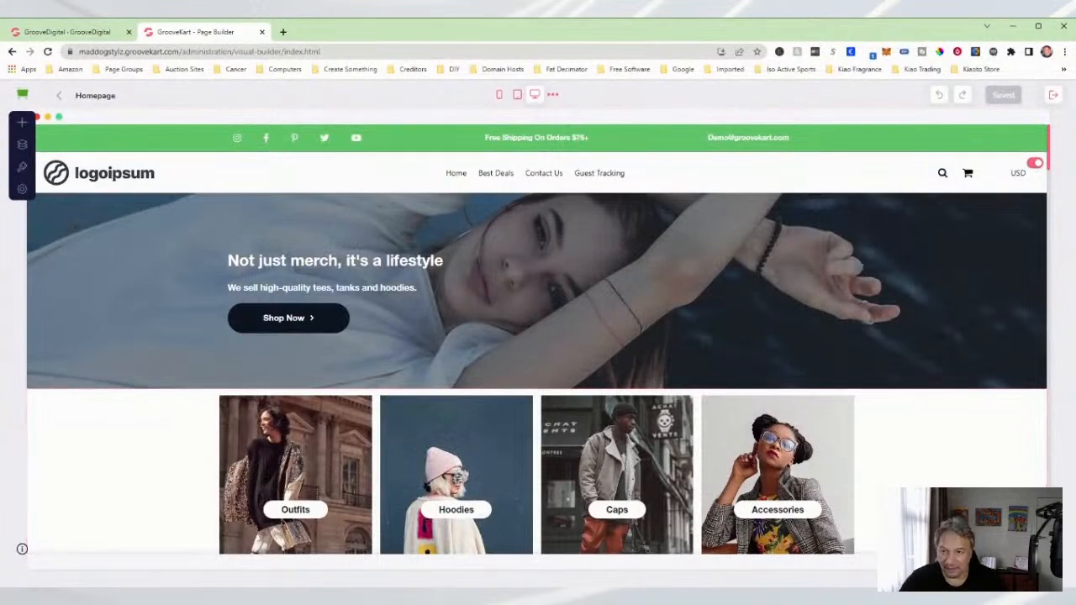
Apply the GrooveDecor Light basic theme to the store without saving the current theme.
click(22, 167)
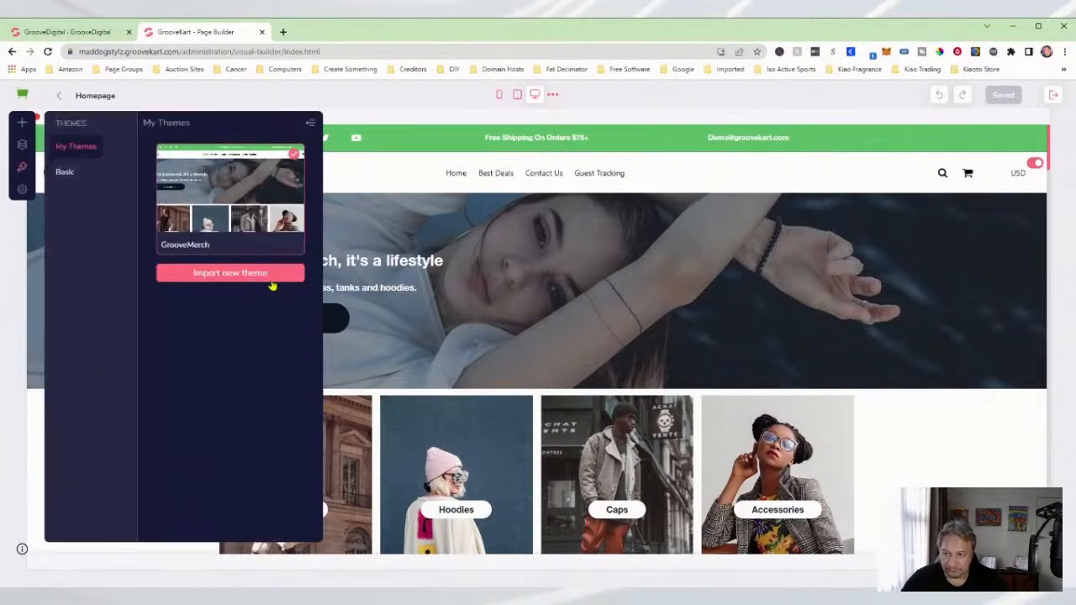
mouse_move(273, 175)
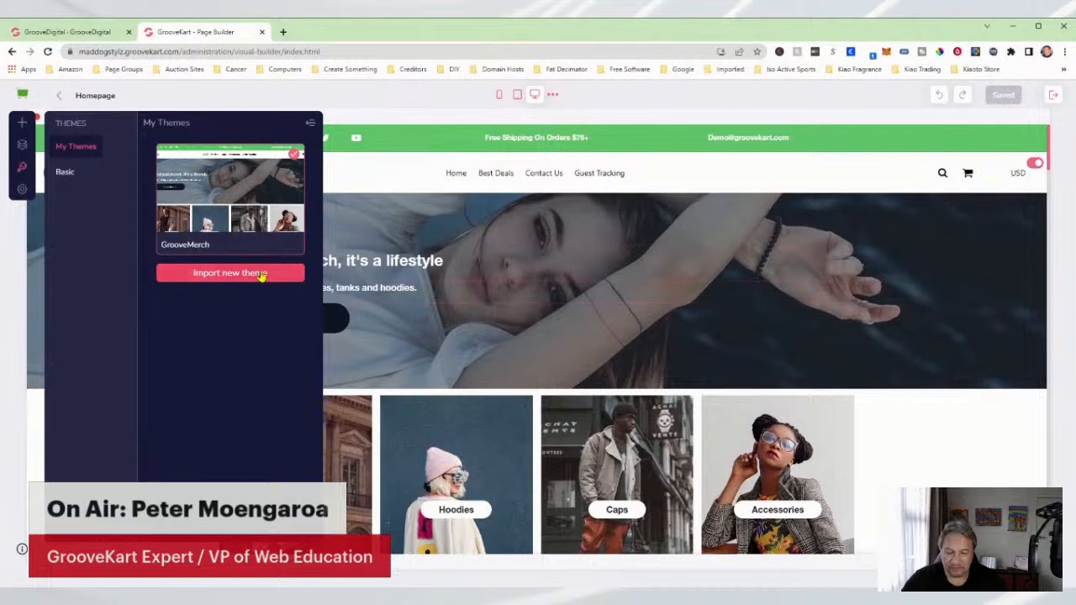
mouse_move(232, 259)
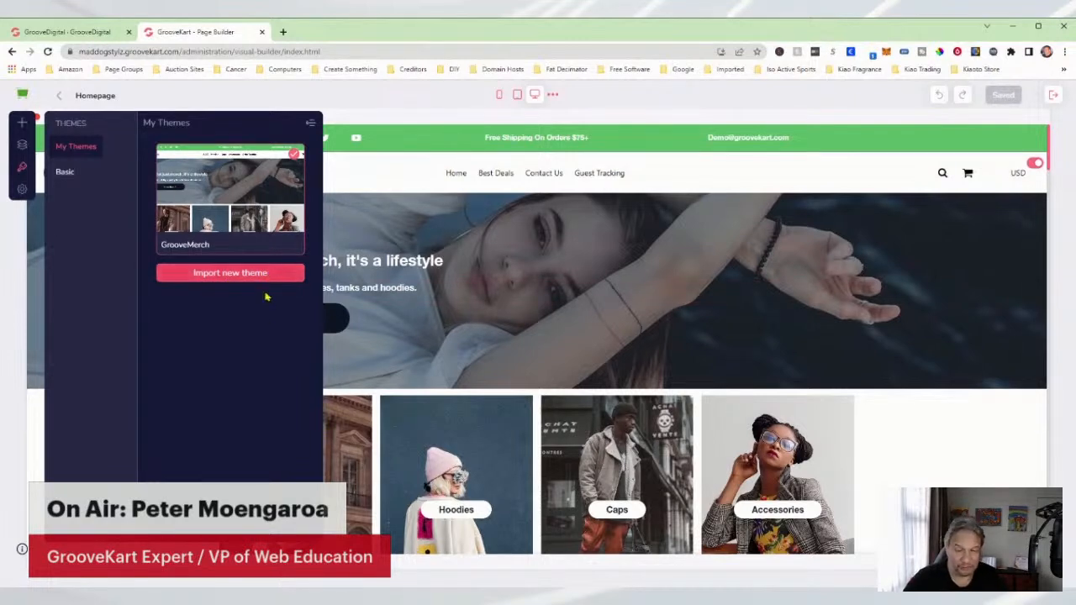
mouse_move(260, 242)
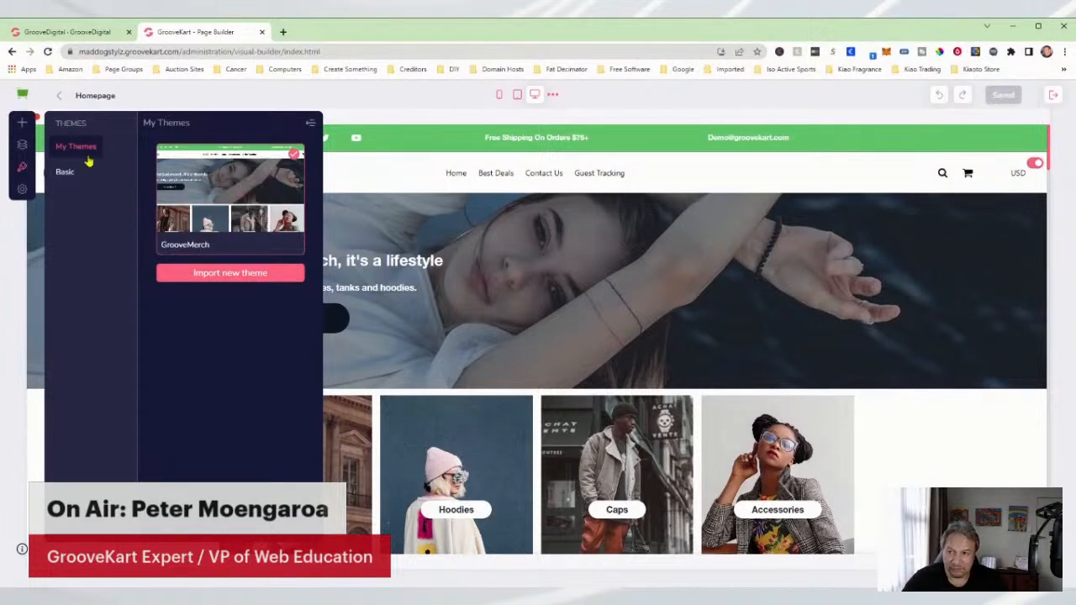
click(70, 173)
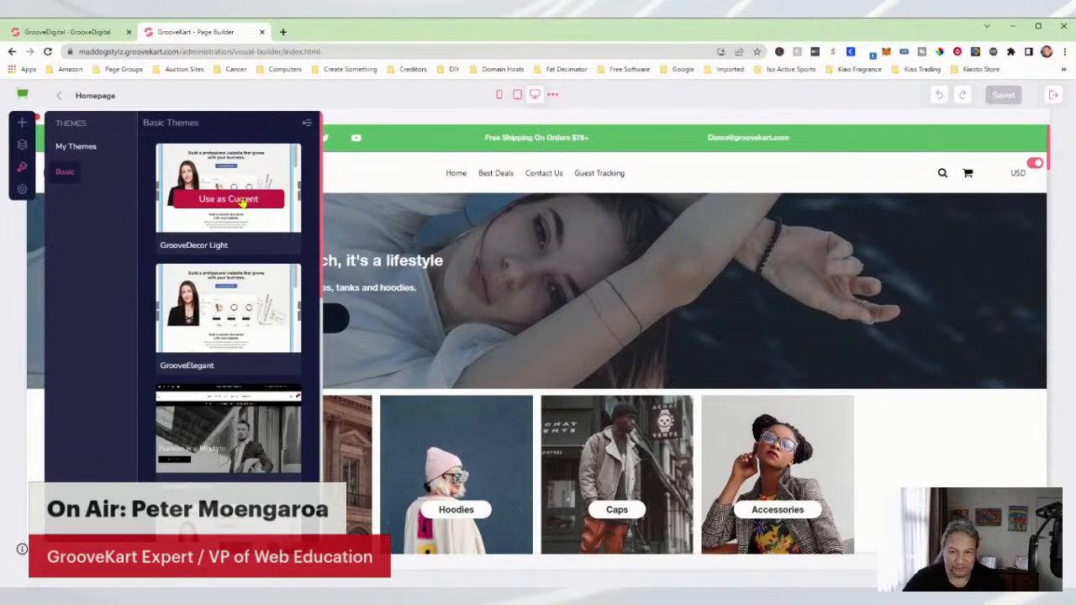
mouse_move(231, 410)
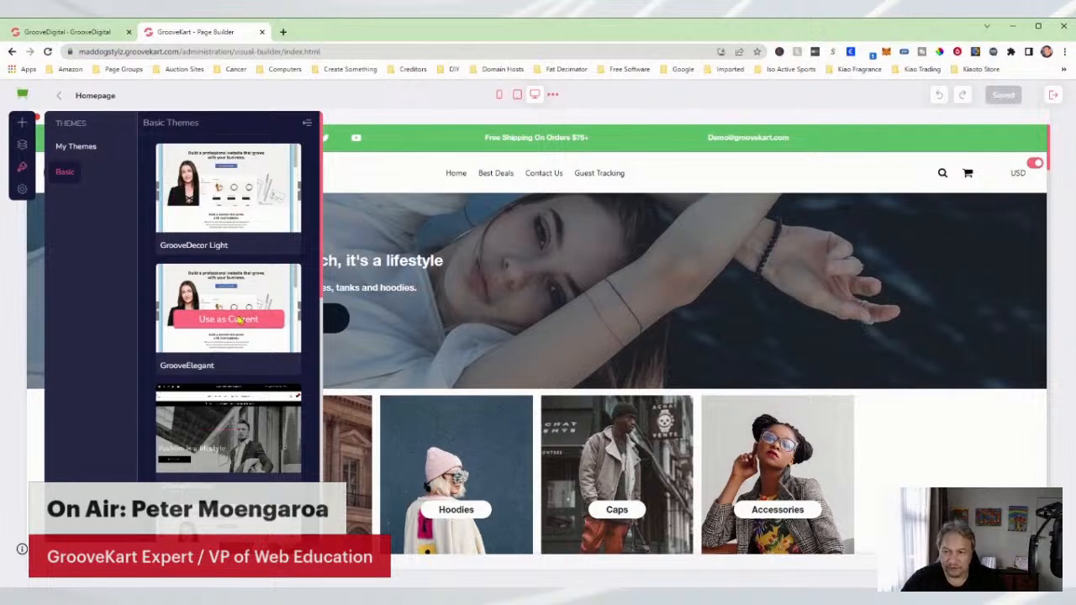
scroll(231, 412, down, 3)
scroll(231, 412, up, 3)
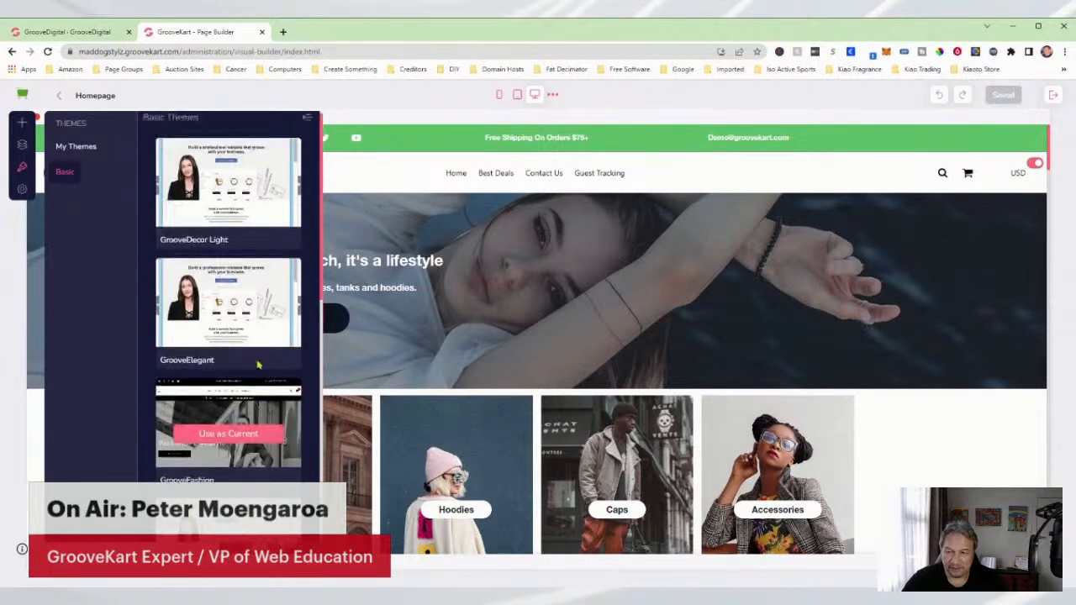
mouse_move(238, 199)
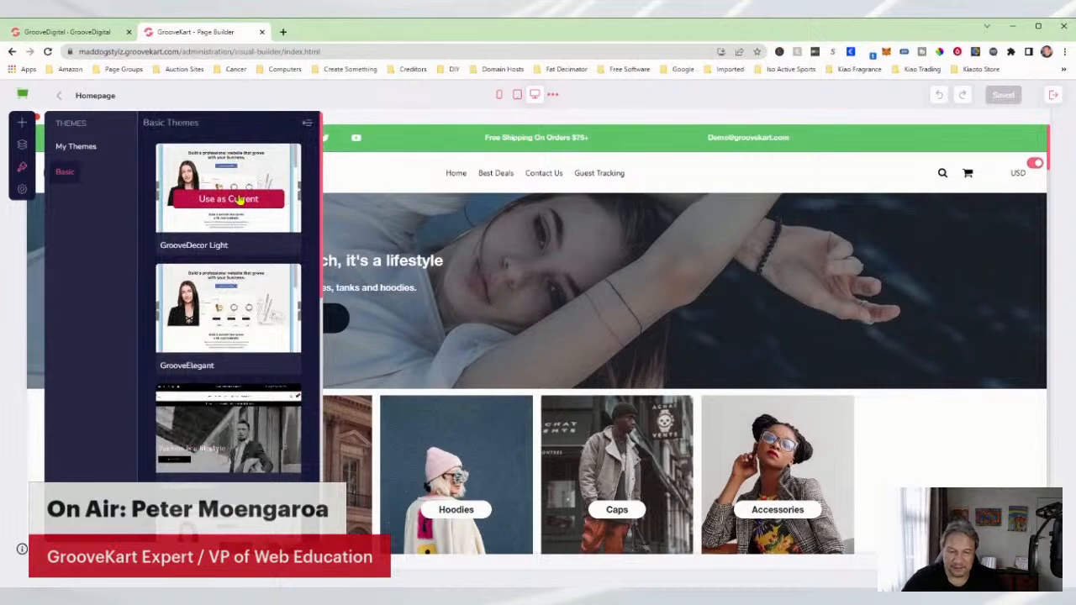
click(239, 200)
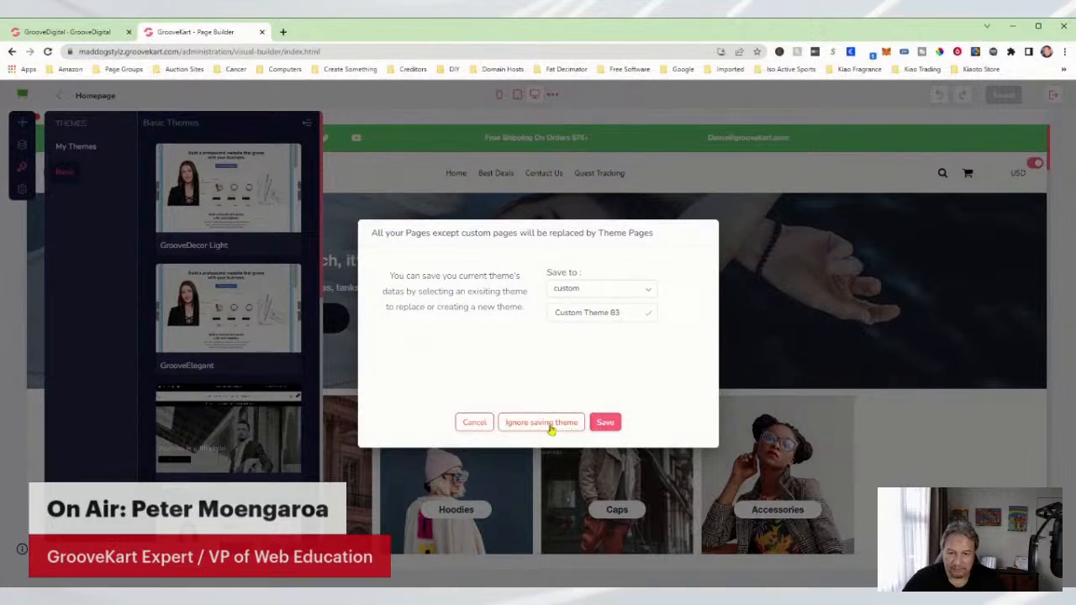
click(554, 425)
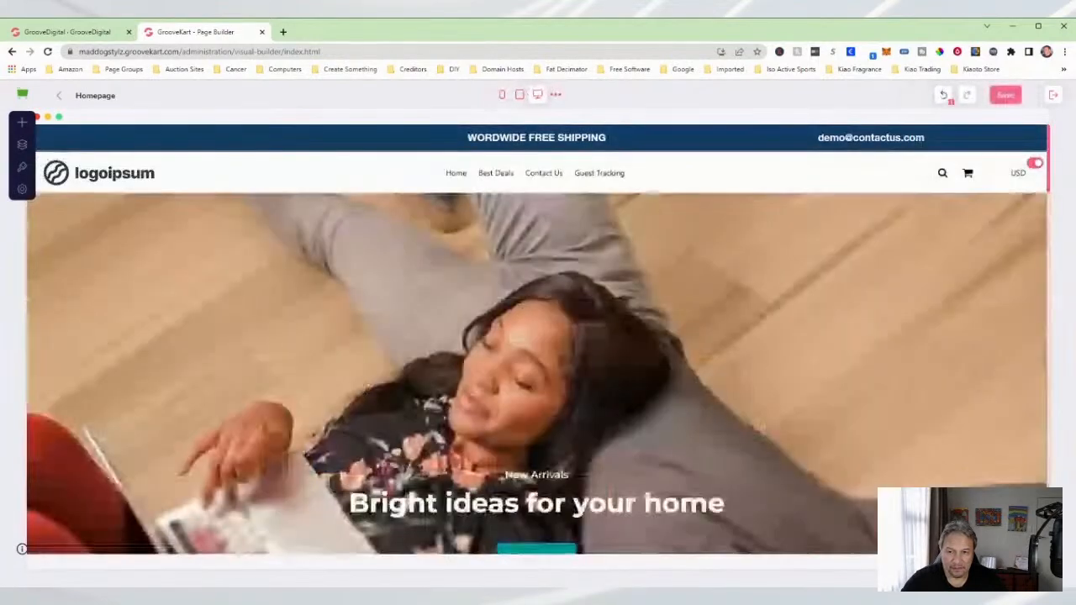
Examine the newly applied theme's homepage from the hero banner through the brand logos, category tiles and product row to the Featured section.
scroll(982, 461, down, 5)
scroll(981, 460, down, 3)
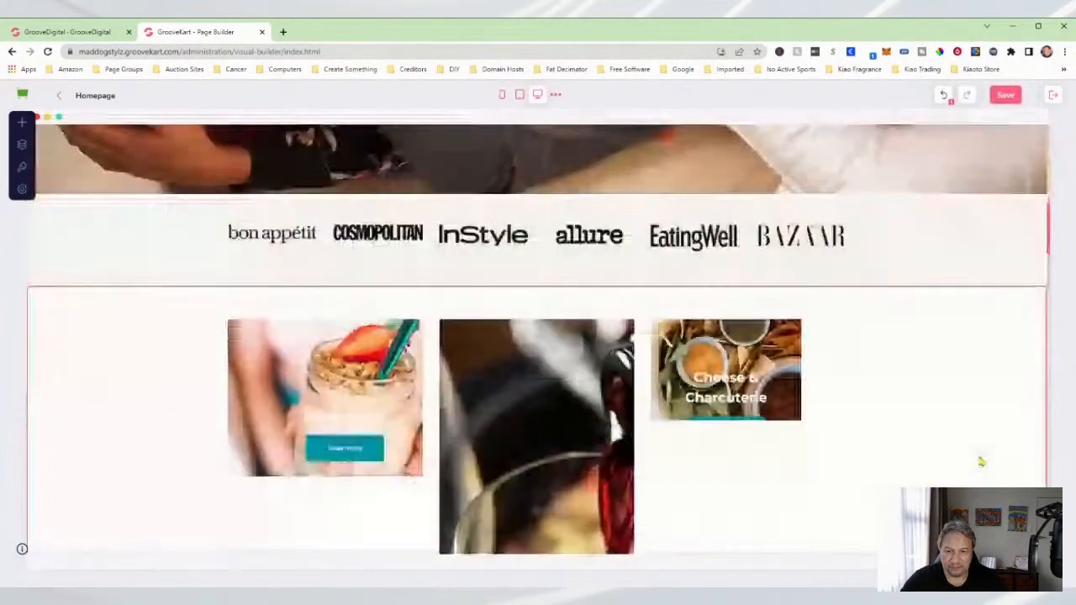
scroll(981, 461, down, 2)
scroll(982, 461, up, 6)
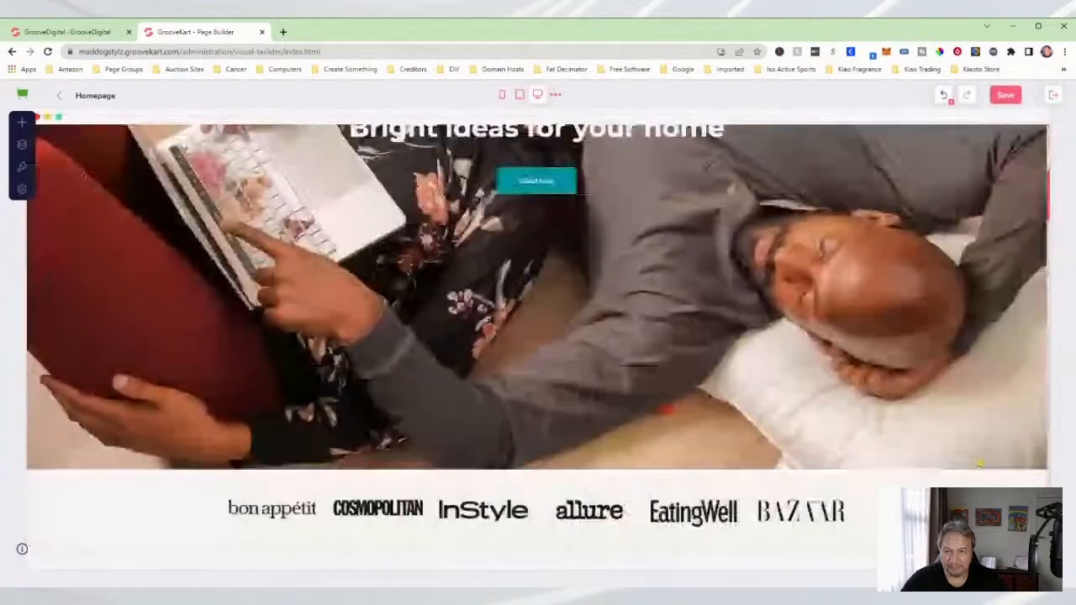
scroll(980, 462, down, 8)
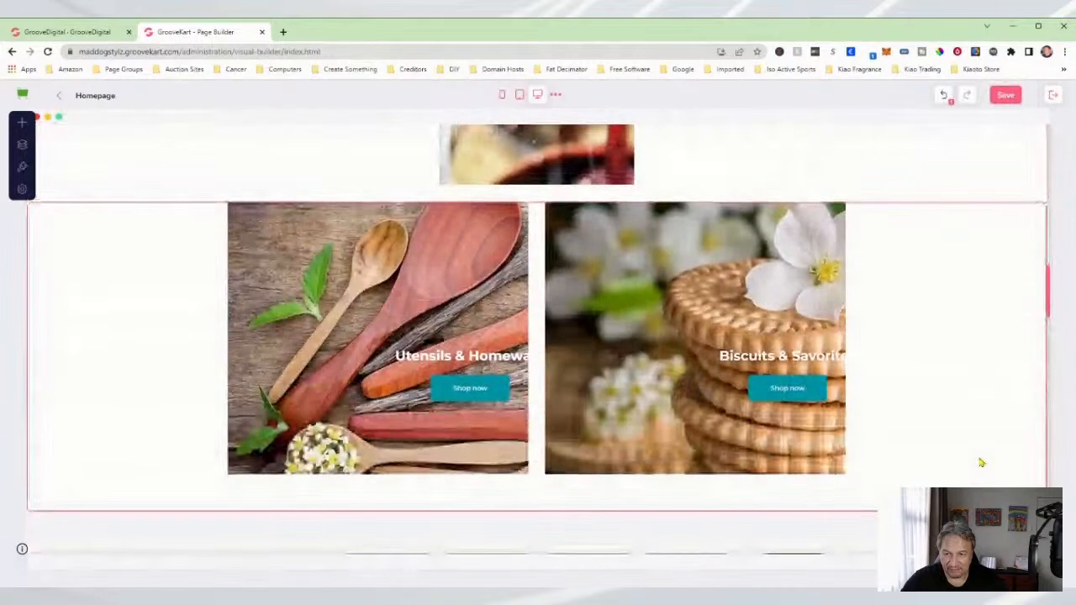
scroll(982, 462, down, 4)
scroll(988, 465, up, 4)
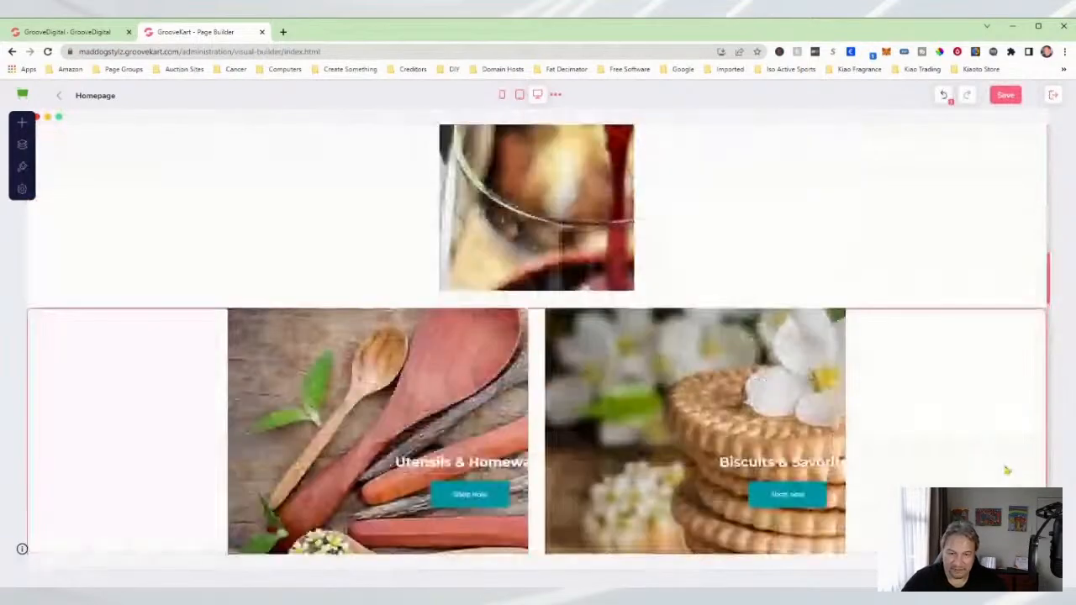
scroll(1001, 468, down, 5)
scroll(1006, 470, down, 2)
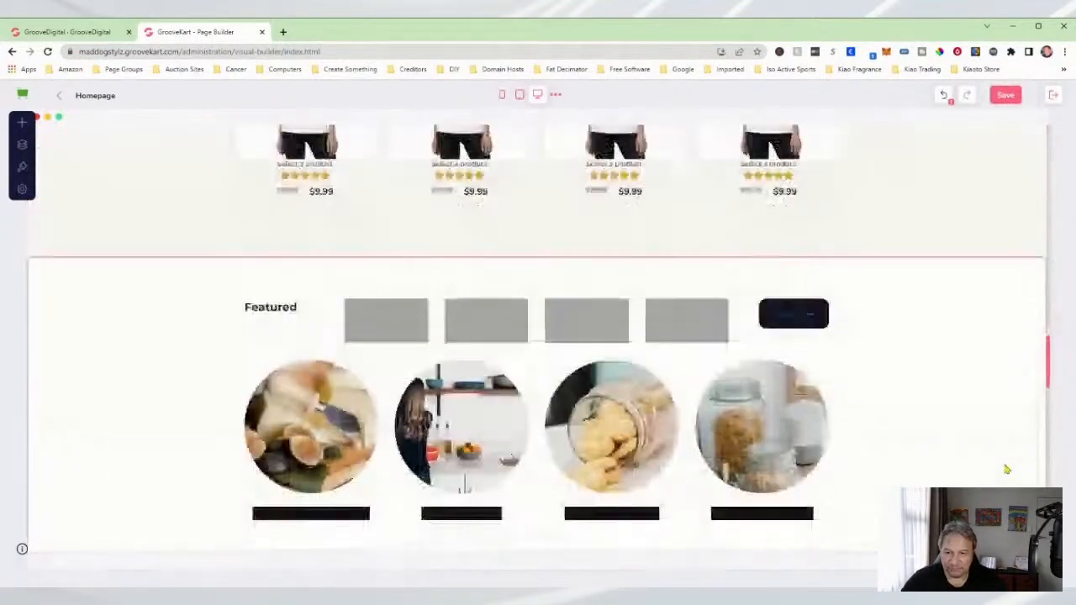
scroll(1007, 470, down, 1)
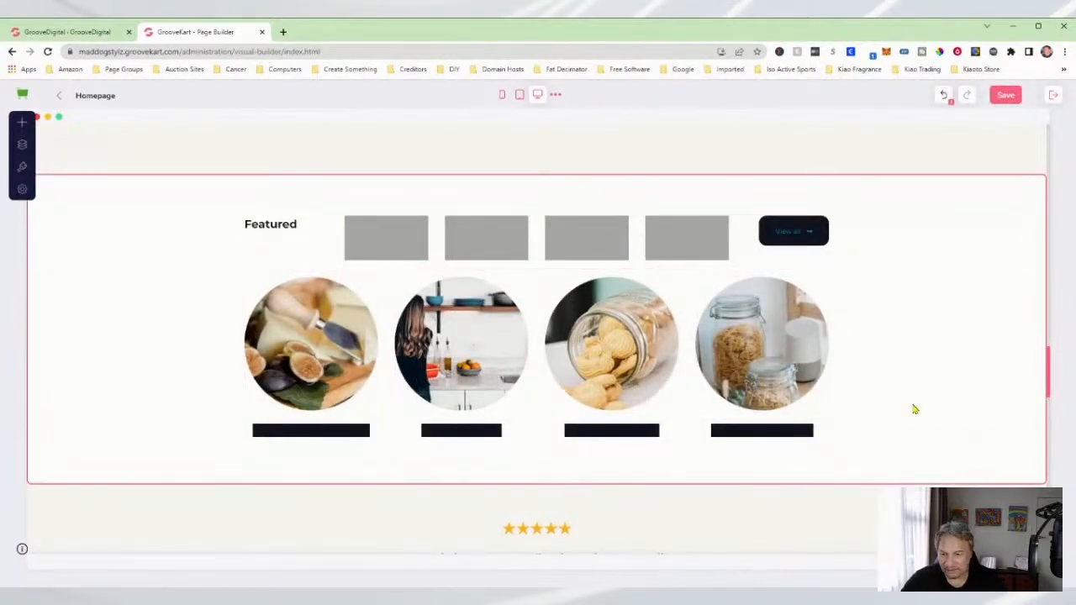
Review the homepage's Utensils & Homeware and Biscuits & Savorites tiles, upper category tiles and hero banner again, comparing how the sections are laid out.
scroll(915, 409, up, 8)
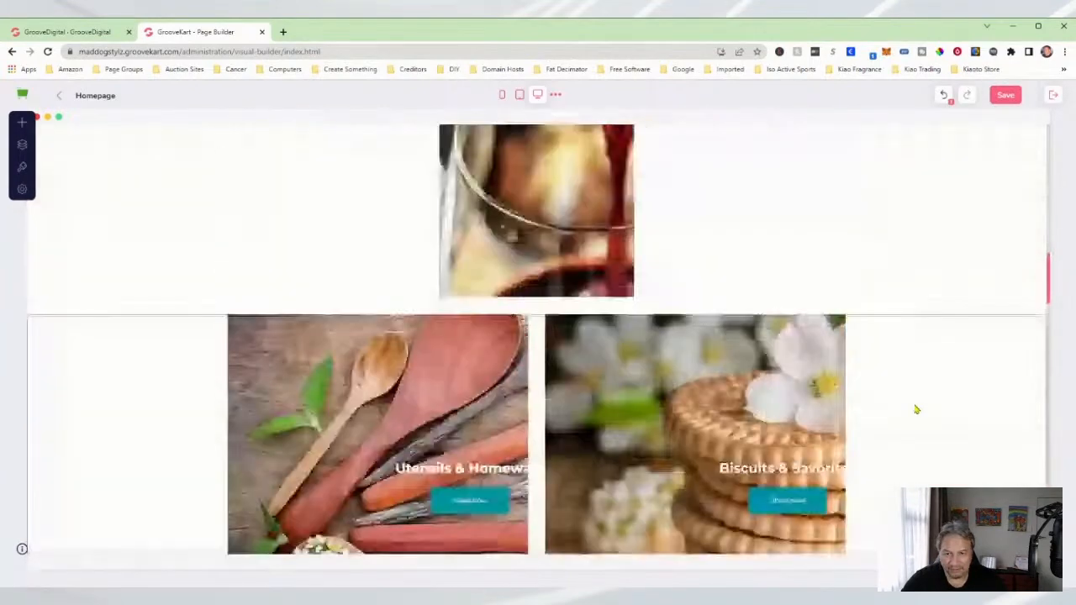
scroll(917, 430, down, 2)
scroll(940, 457, up, 3)
scroll(940, 457, down, 3)
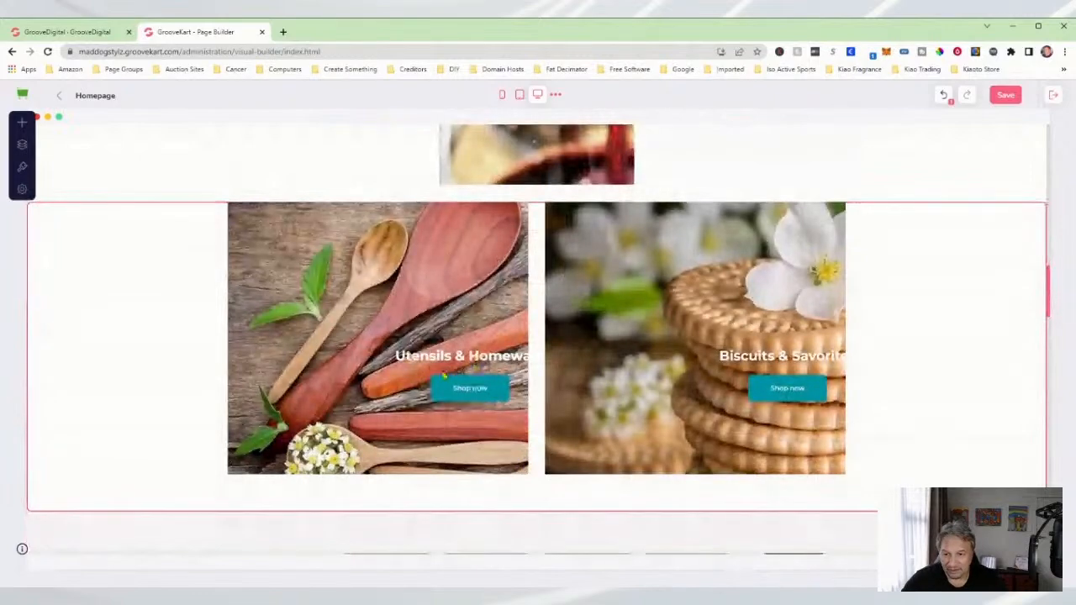
scroll(938, 412, up, 5)
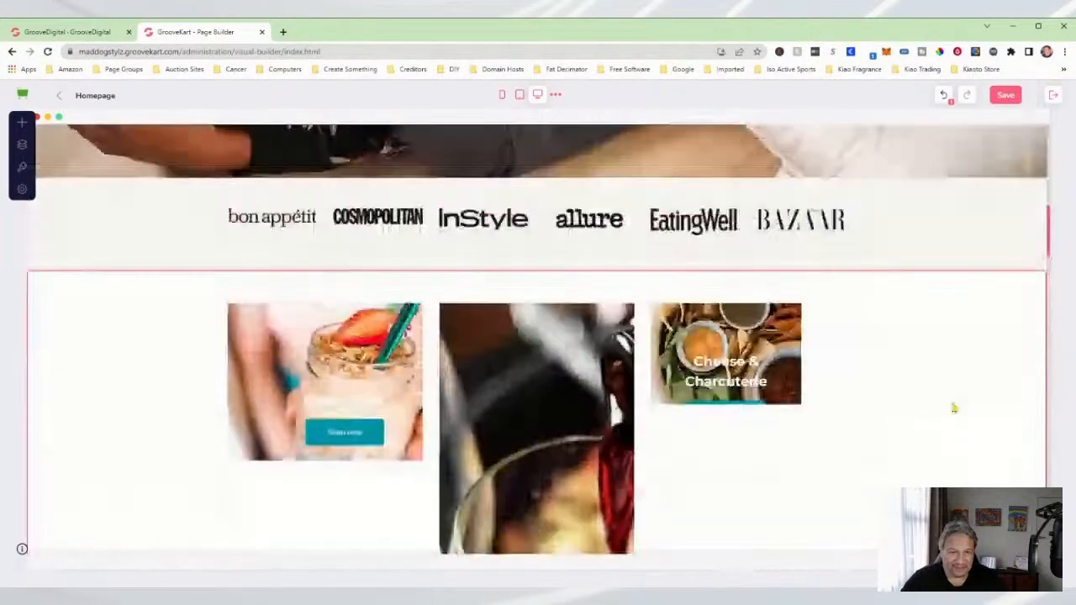
scroll(953, 395, down, 1)
scroll(956, 374, up, 1)
scroll(955, 370, up, 3)
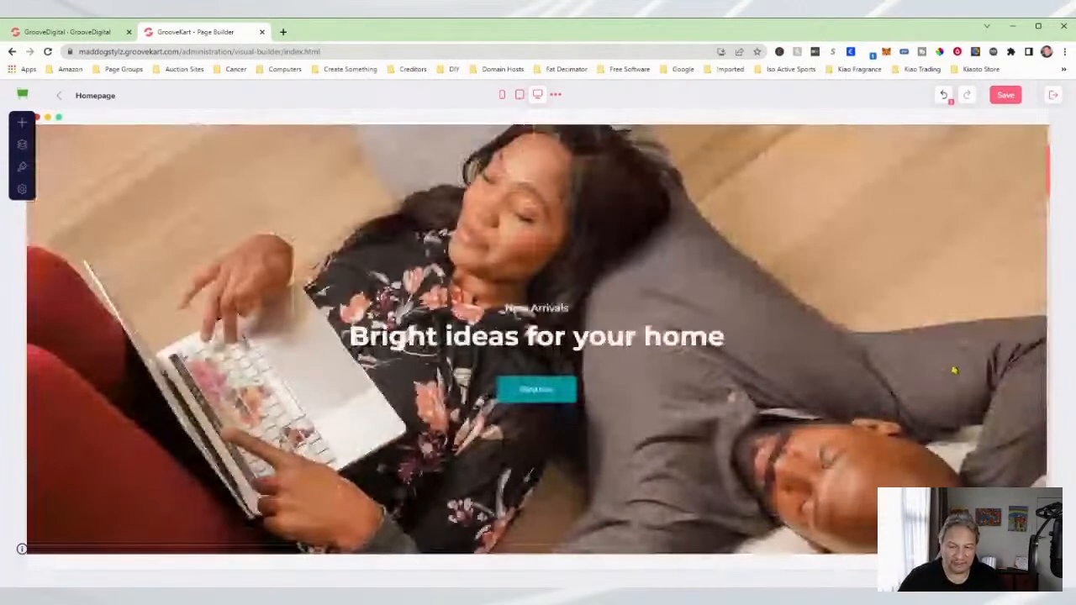
scroll(954, 370, down, 2)
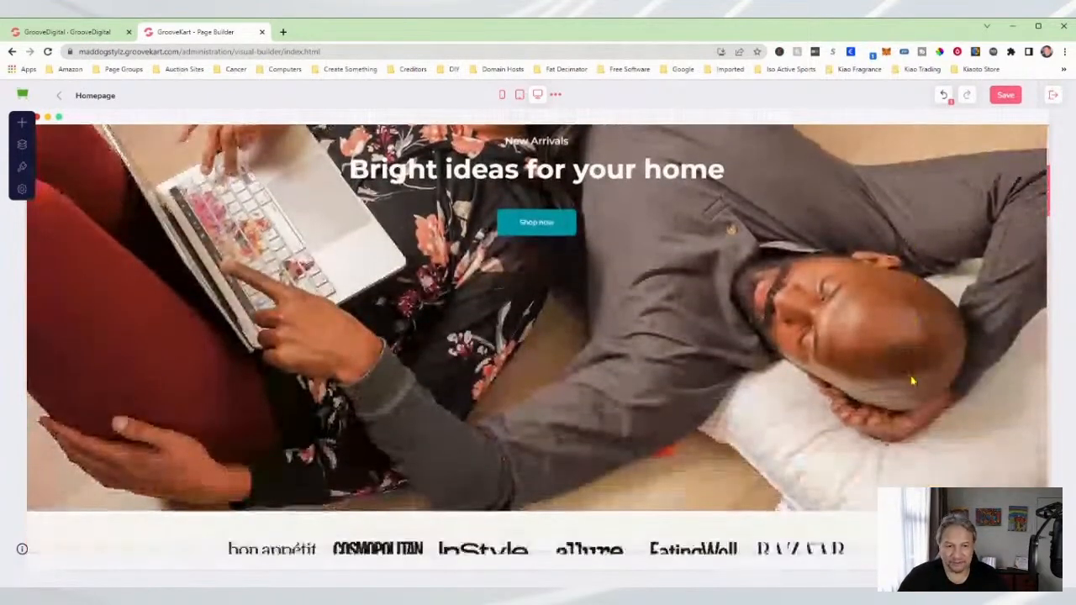
scroll(914, 379, down, 8)
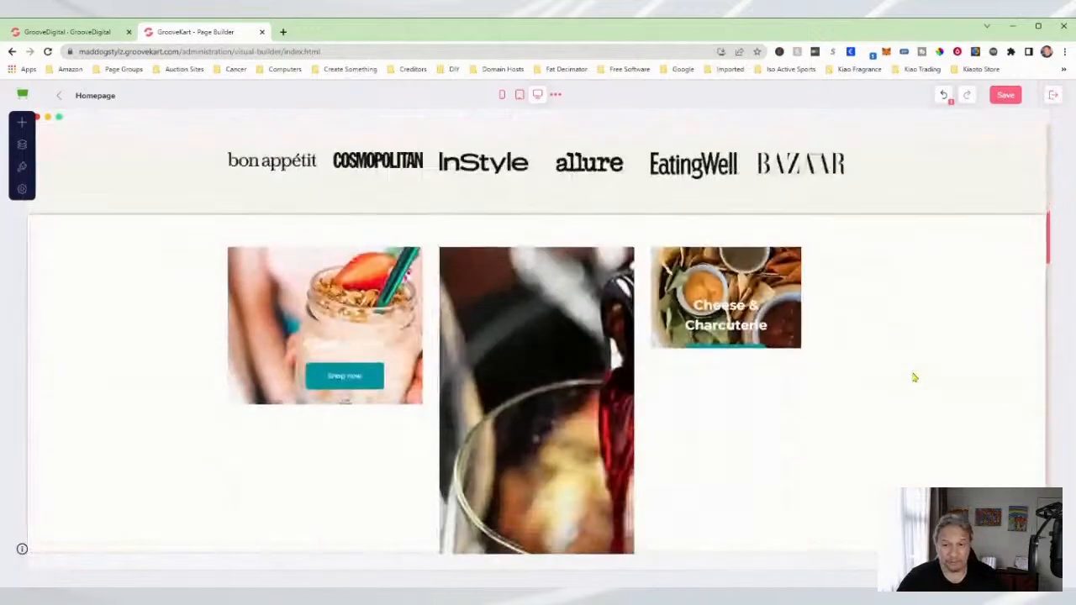
scroll(914, 378, down, 8)
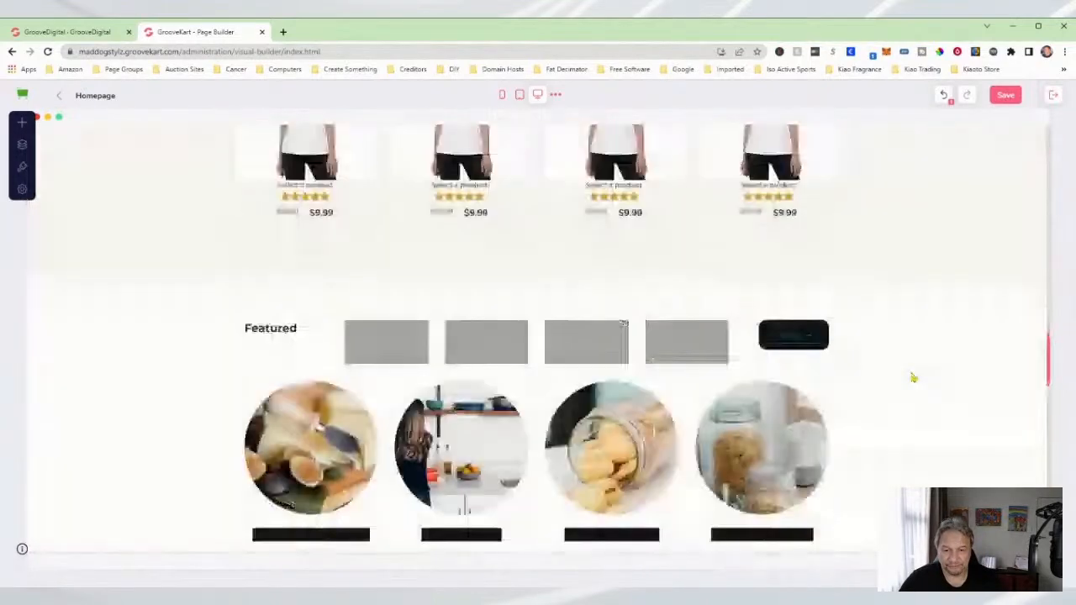
scroll(829, 317, up, 2)
scroll(829, 316, up, 6)
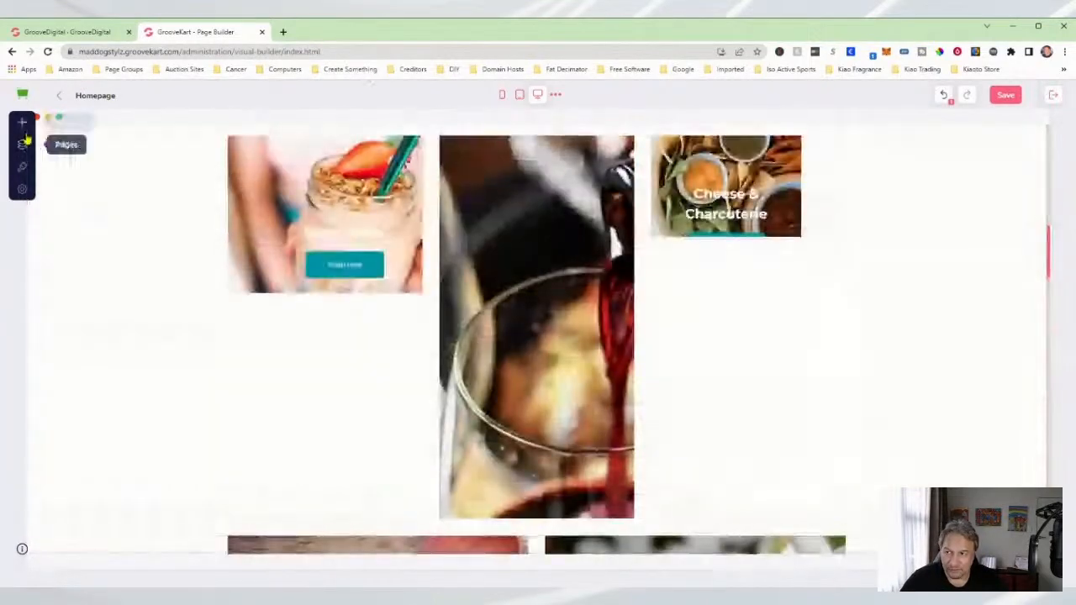
Apply the GroovePets basic theme to the store without saving the current theme.
click(23, 146)
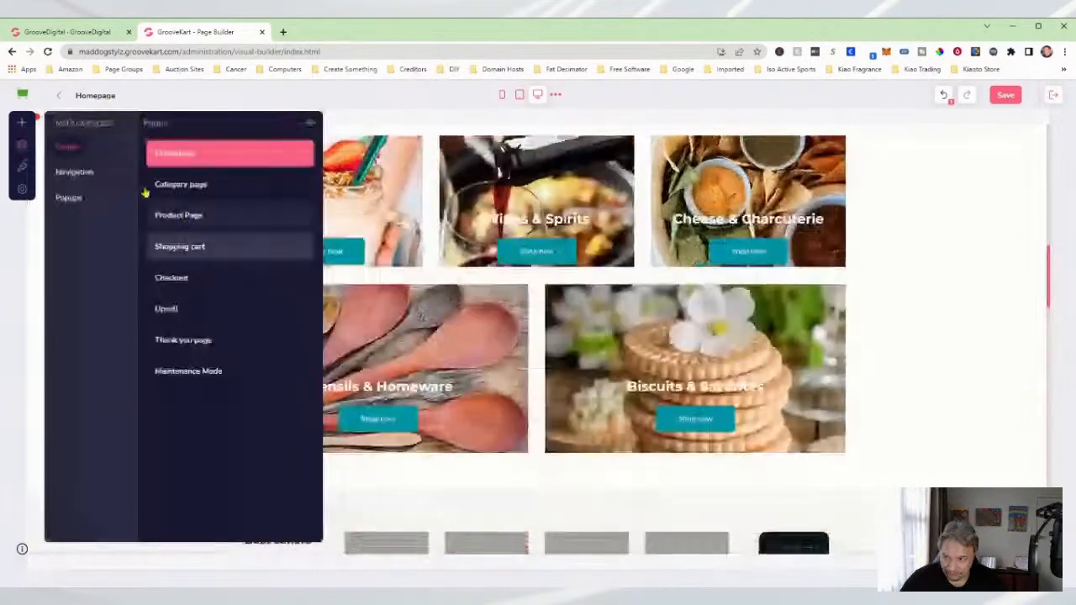
click(22, 168)
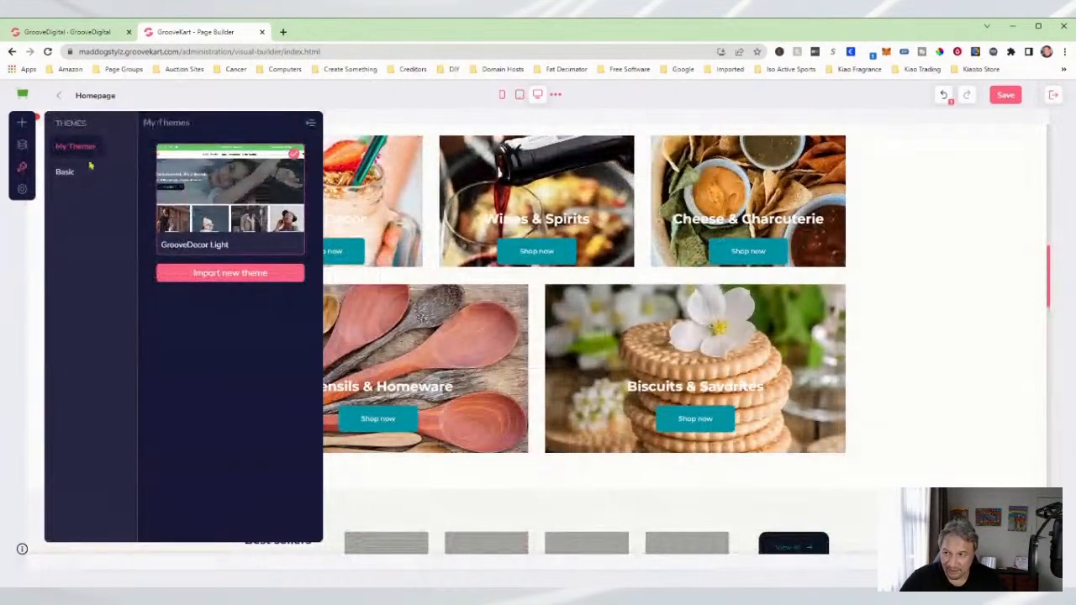
click(61, 173)
scroll(248, 388, down, 8)
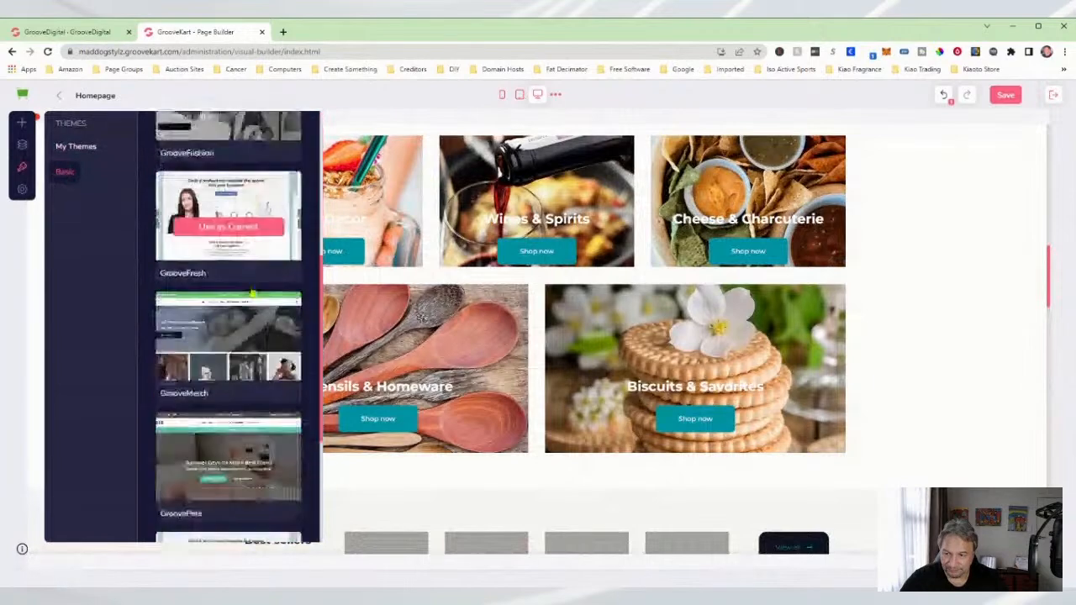
scroll(248, 388, up, 1)
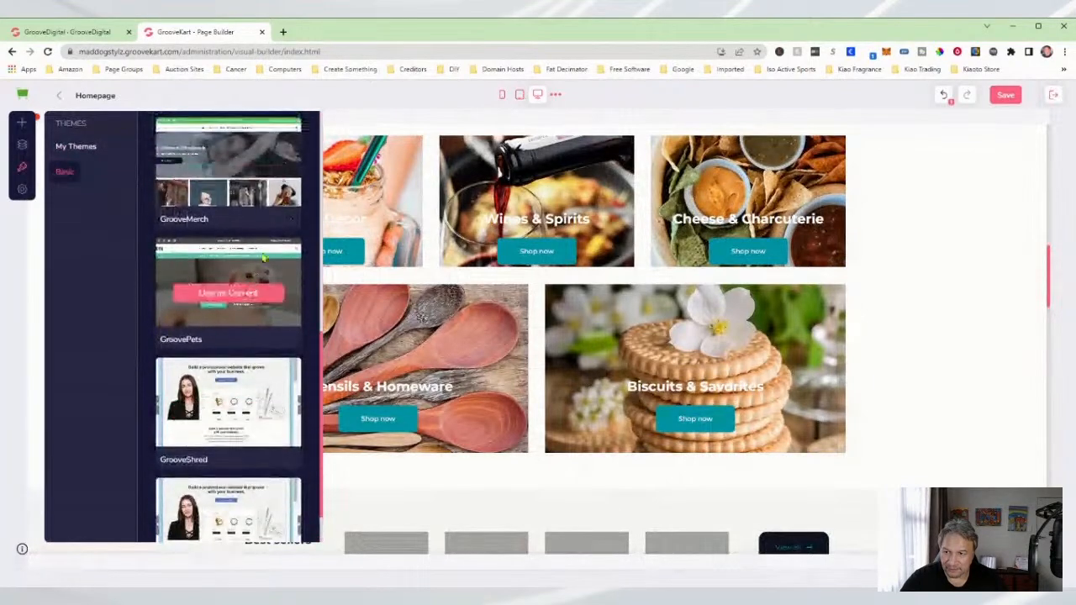
click(256, 290)
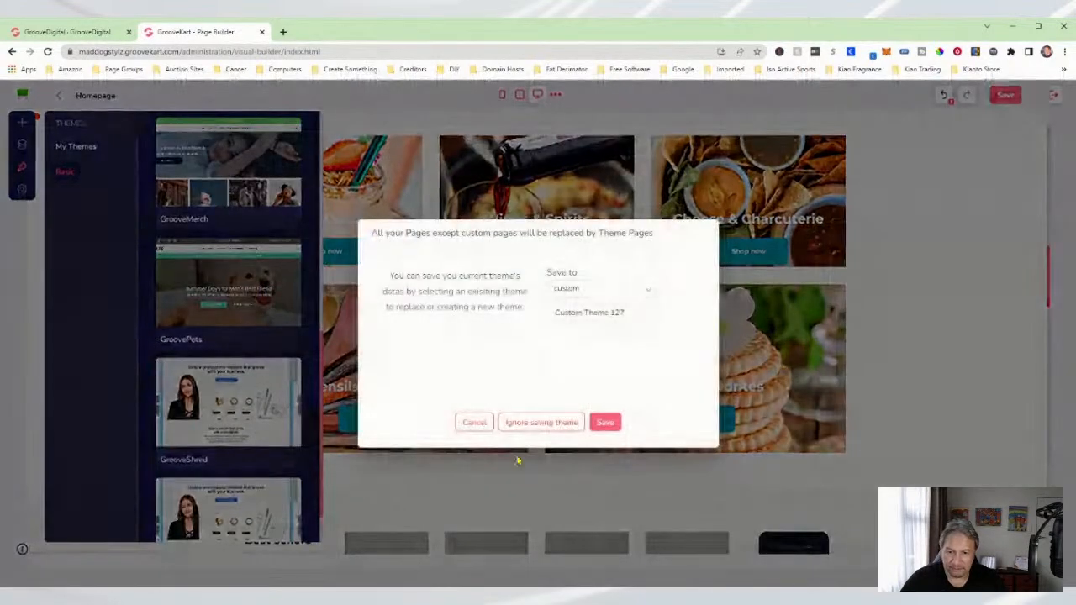
click(557, 427)
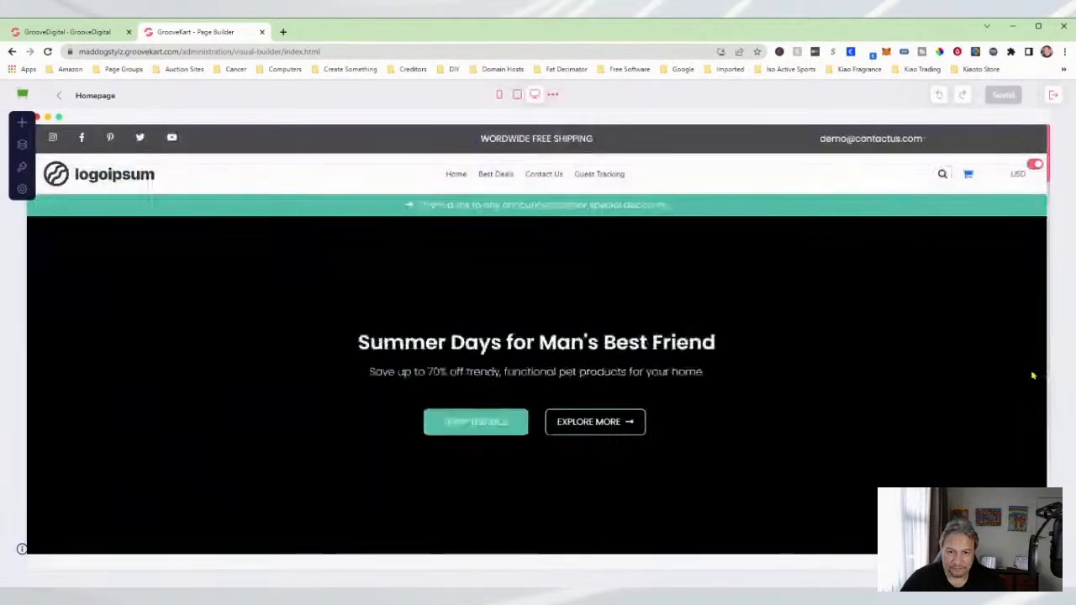
Examine the upper half of the GroovePets homepage, from the header and hero banner through the guarantee boxes and doggy beds section to the Dog Mattresses products.
scroll(1035, 376, down, 3)
scroll(1034, 376, down, 5)
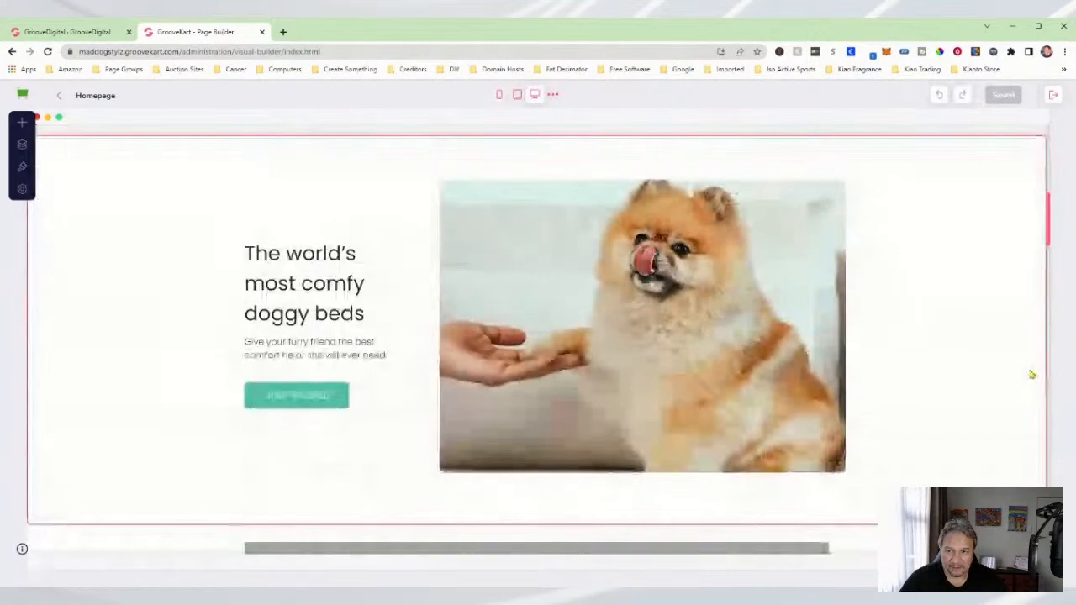
scroll(1034, 375, down, 5)
scroll(1033, 375, up, 6)
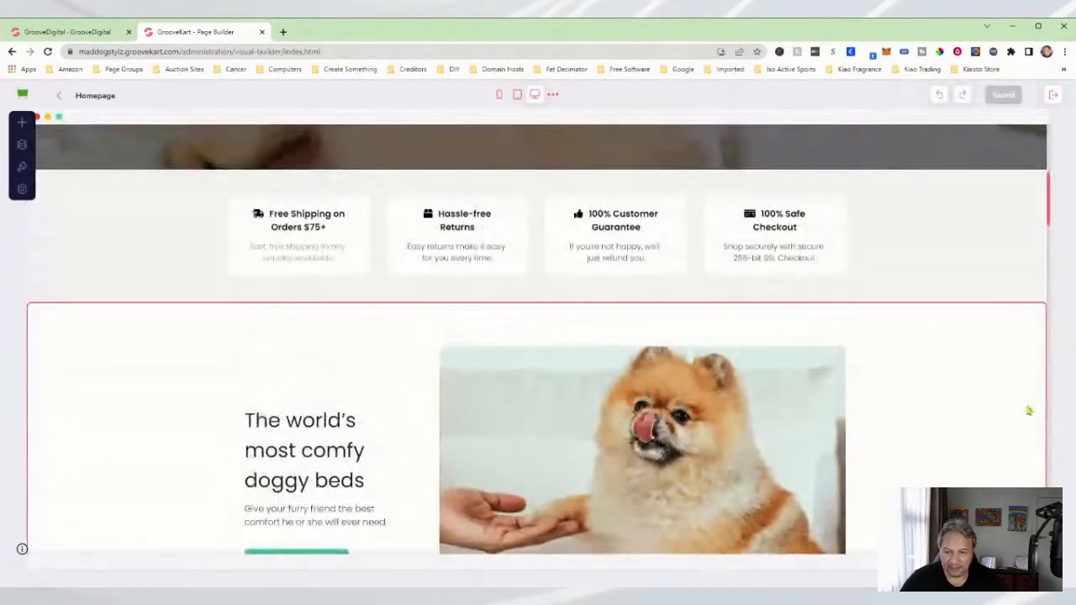
scroll(1032, 407, down, 2)
scroll(1031, 412, up, 2)
scroll(1031, 412, up, 5)
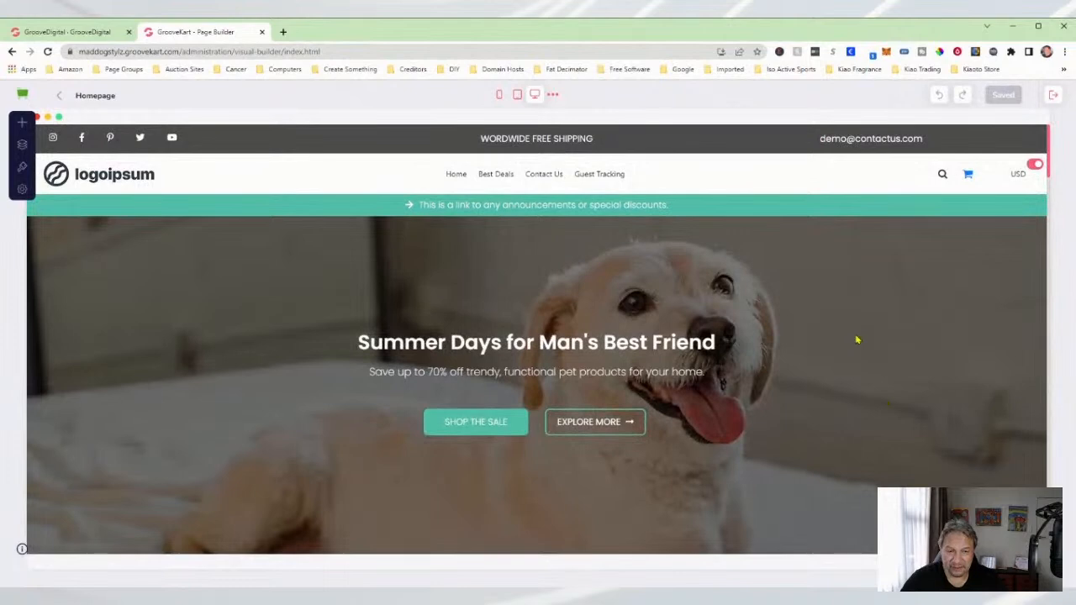
scroll(836, 365, down, 5)
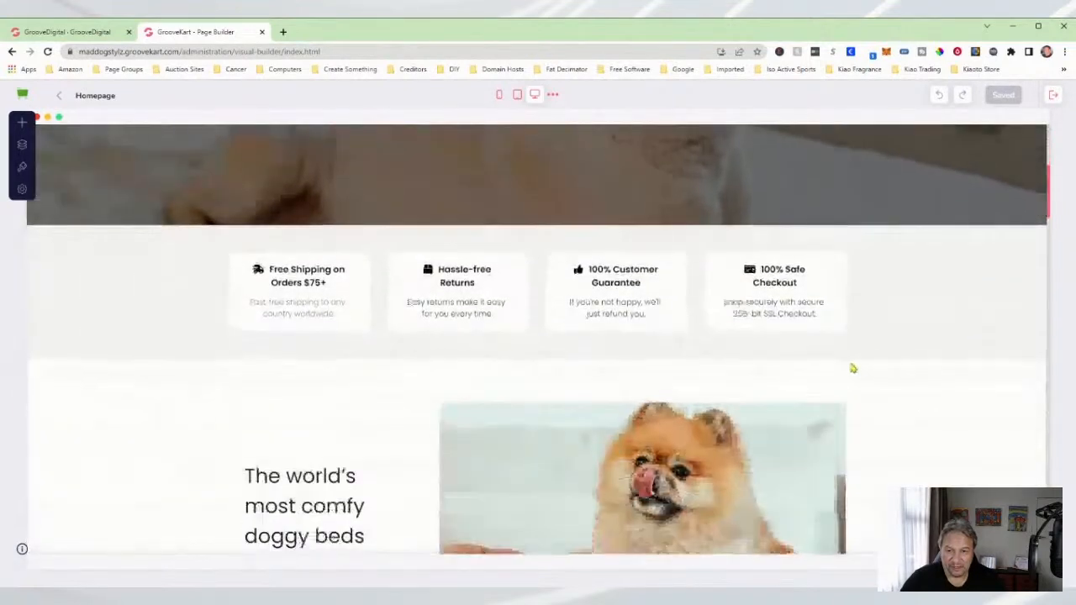
scroll(851, 367, down, 8)
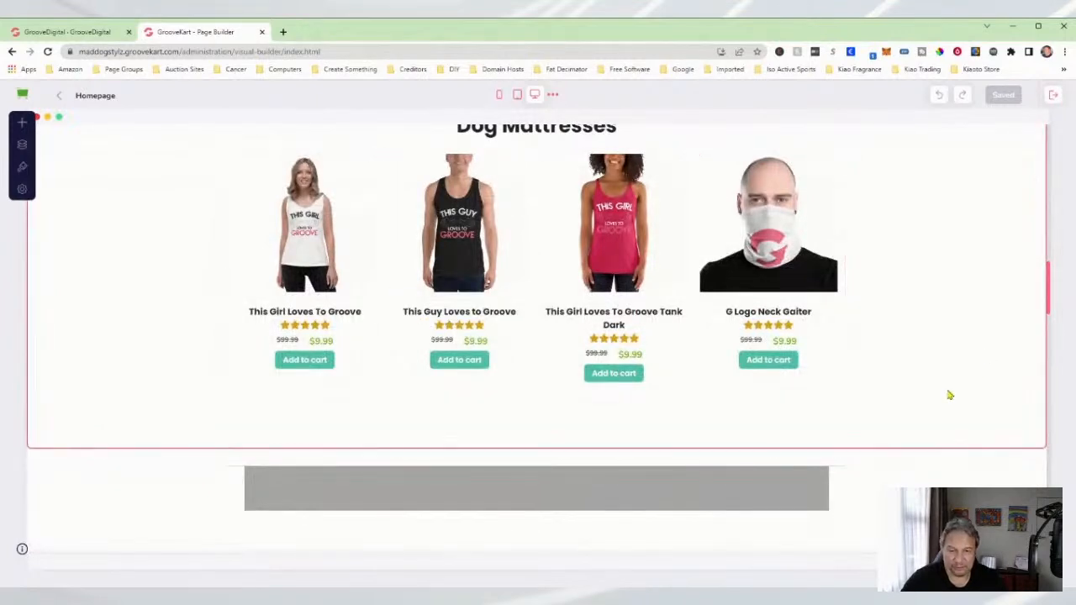
scroll(955, 370, up, 5)
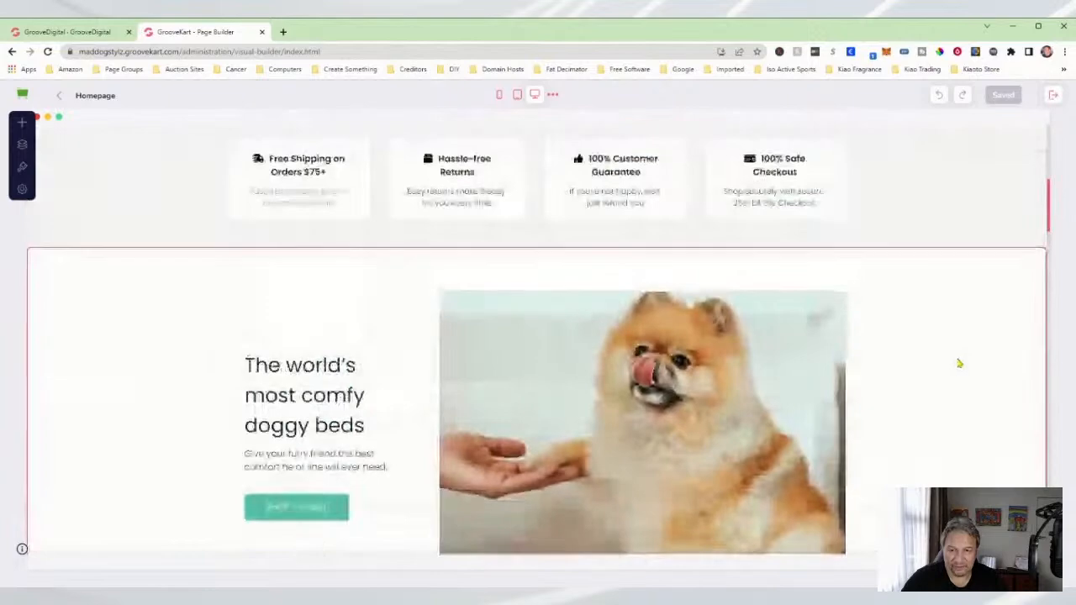
scroll(956, 361, up, 3)
scroll(939, 385, down, 3)
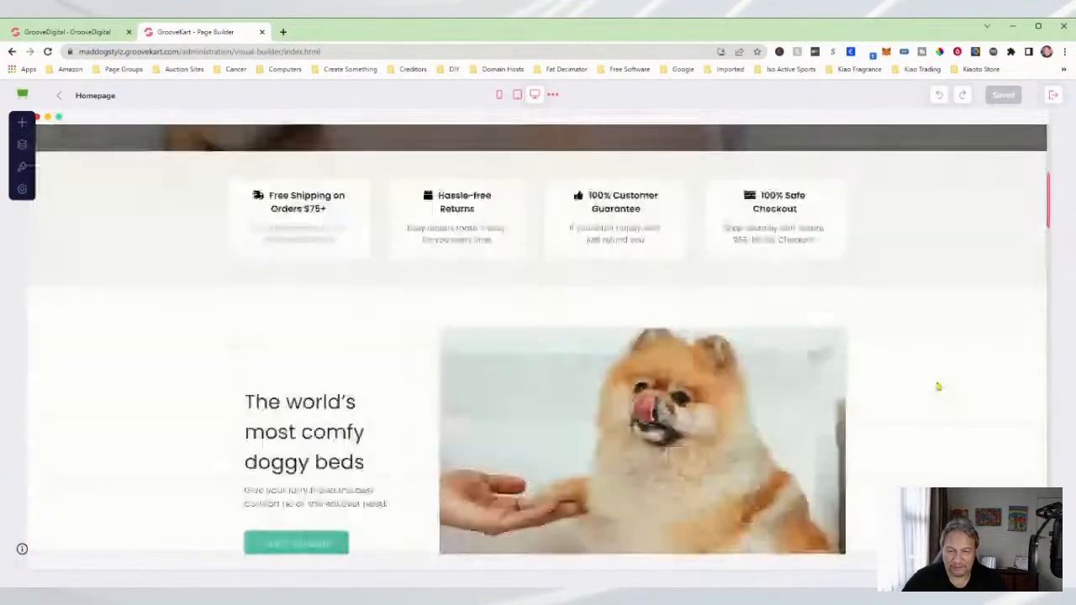
Look through the rest of the GroovePets homepage, including testimonials, Fresh Products and the charity banner, and recheck the sections from the header down.
scroll(939, 387, down, 8)
scroll(940, 385, down, 8)
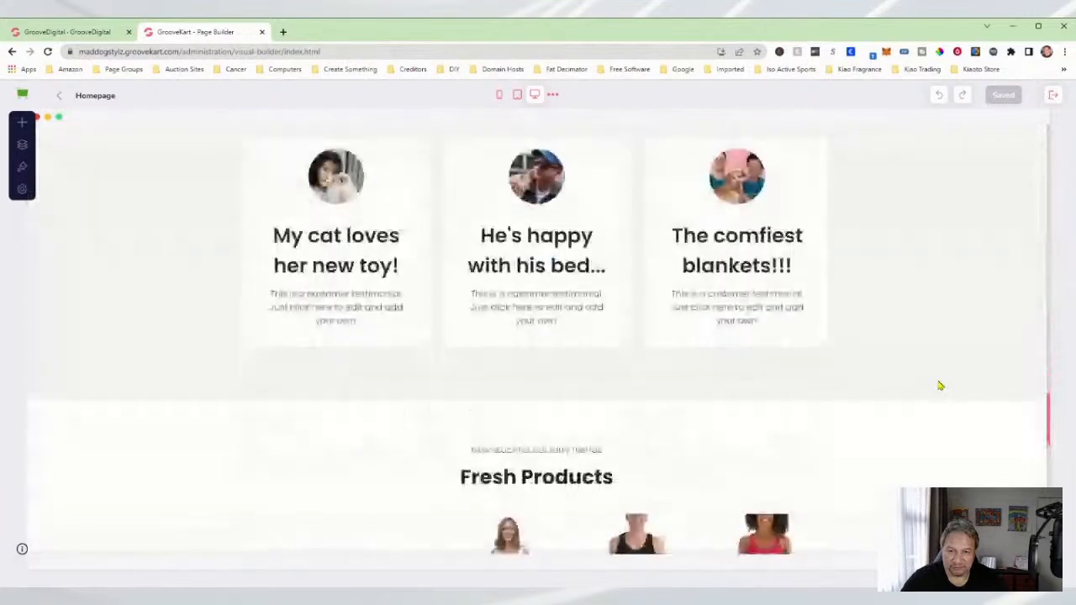
scroll(940, 386, down, 6)
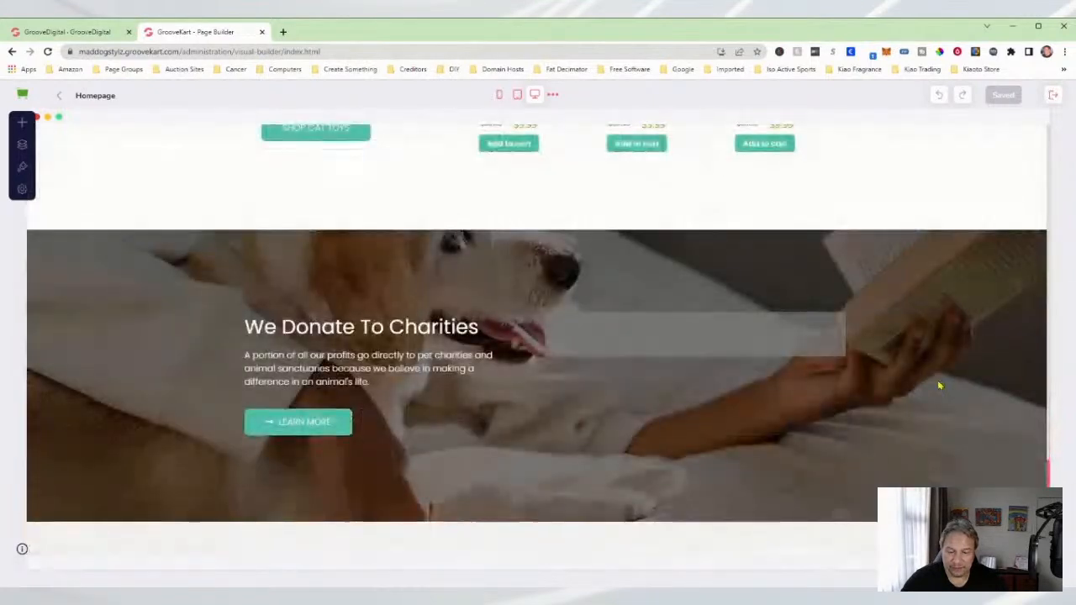
scroll(940, 385, up, 15)
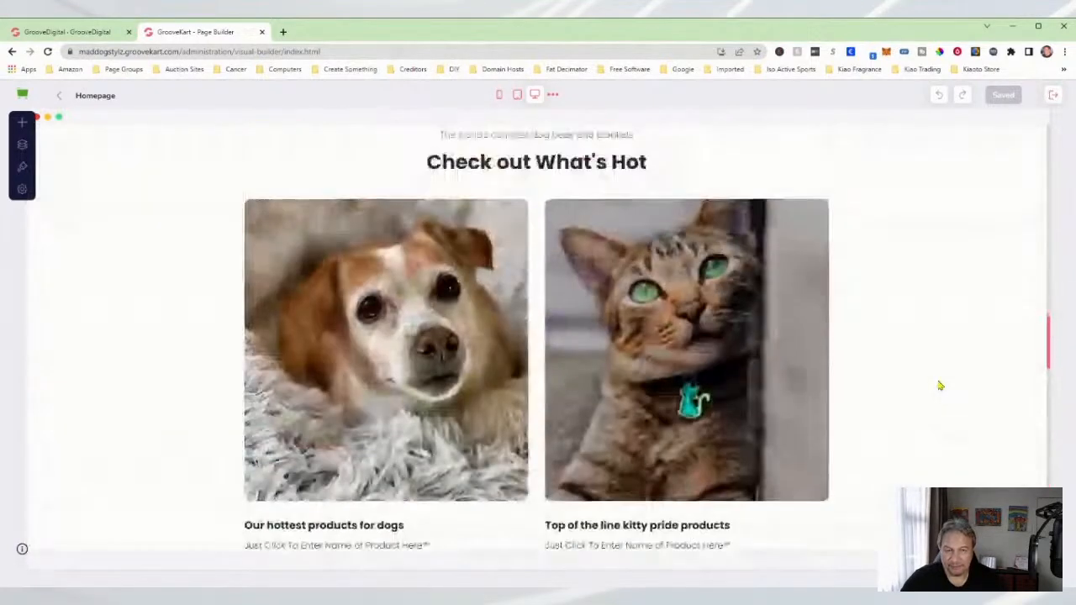
scroll(942, 385, up, 15)
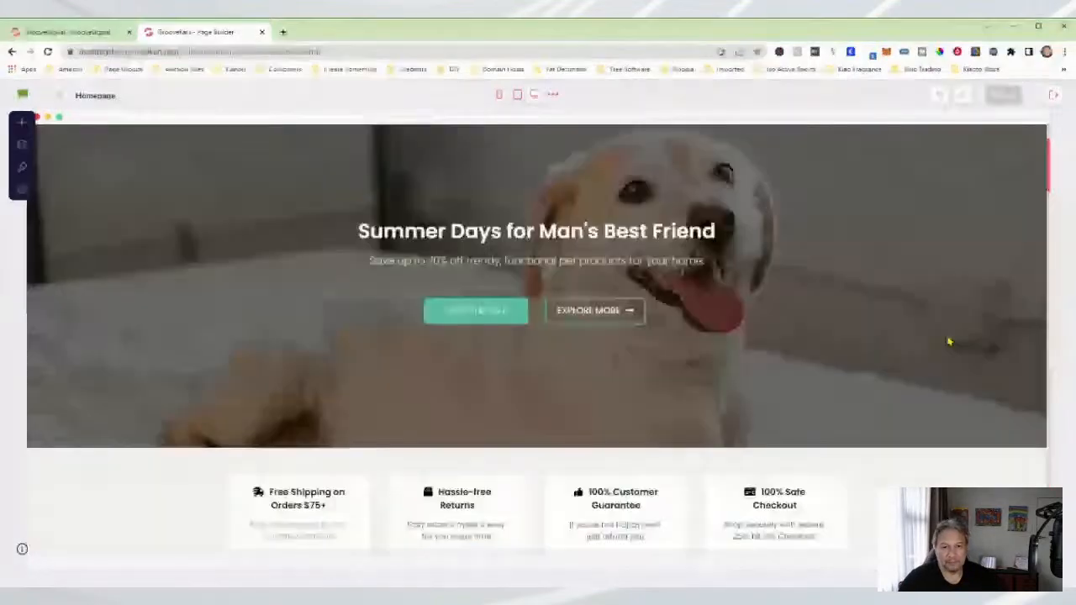
scroll(949, 342, up, 2)
scroll(949, 343, down, 3)
scroll(948, 342, up, 3)
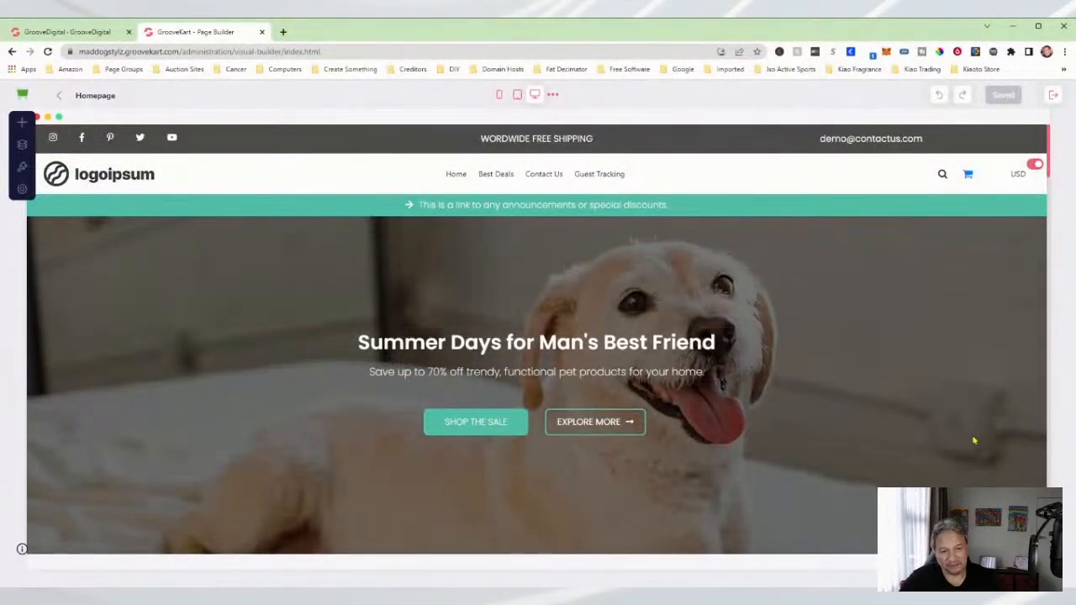
scroll(870, 442, down, 3)
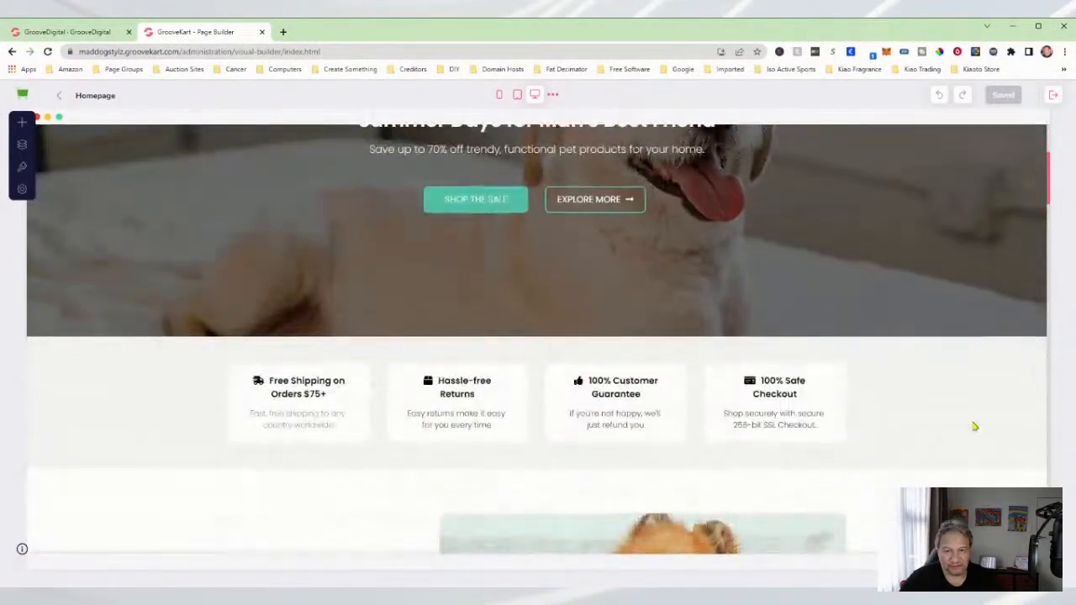
scroll(971, 433, down, 6)
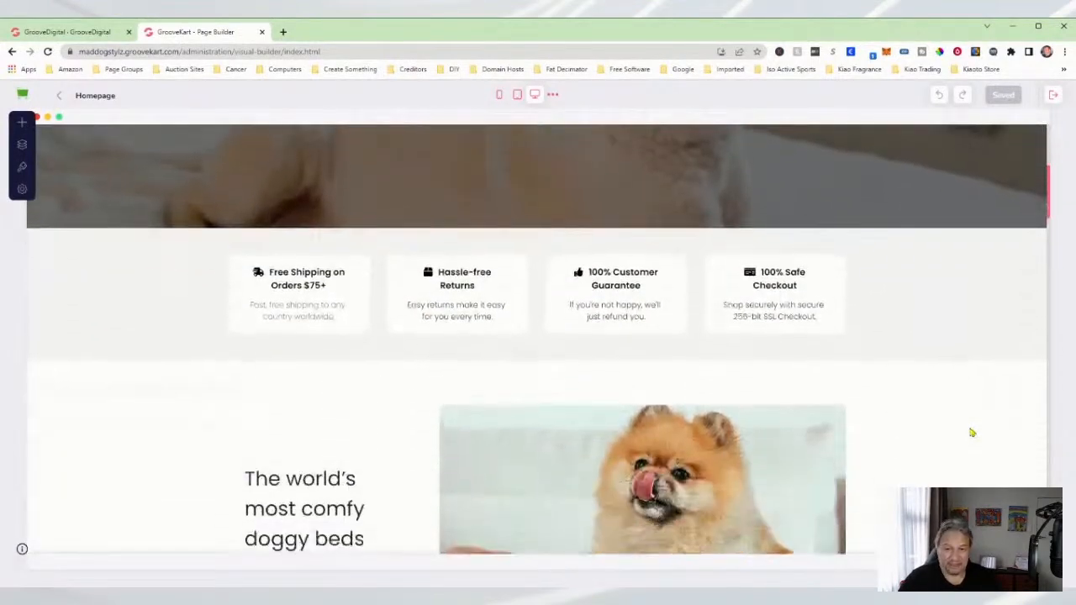
scroll(921, 448, down, 3)
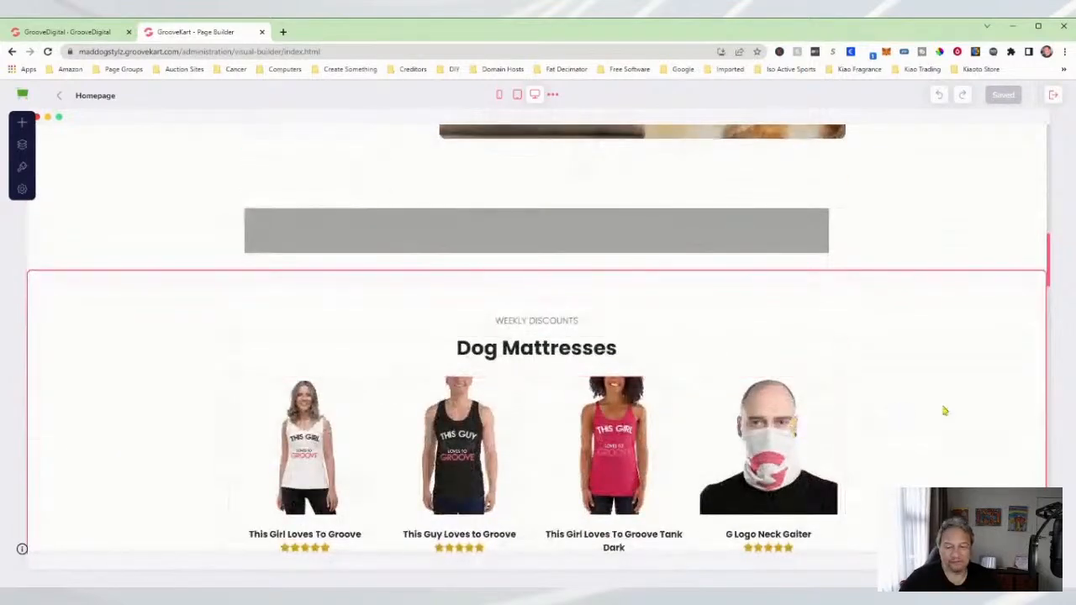
Review the GroovePets homepage from the doggy beds section through Dog Mattresses and Testimonials to the charity banner.
scroll(995, 415, up, 4)
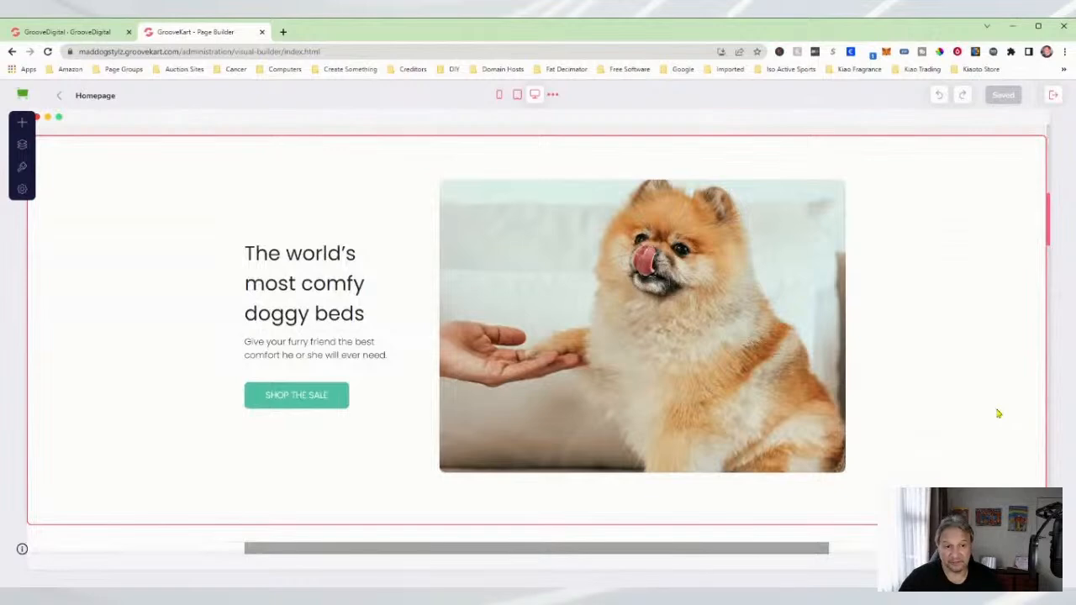
scroll(998, 414, down, 4)
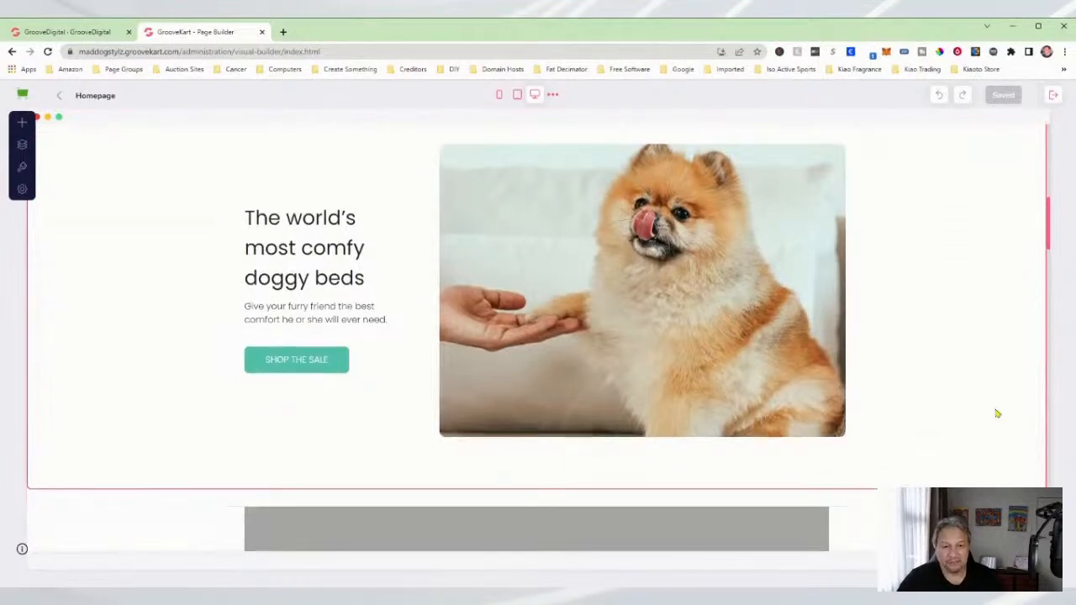
scroll(997, 414, up, 4)
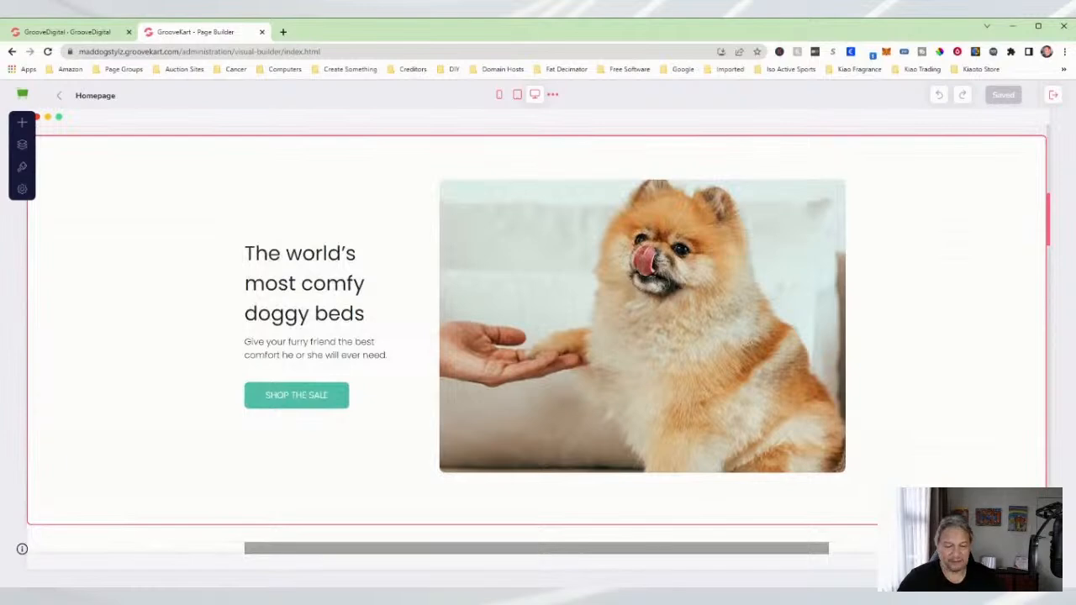
scroll(997, 412, down, 10)
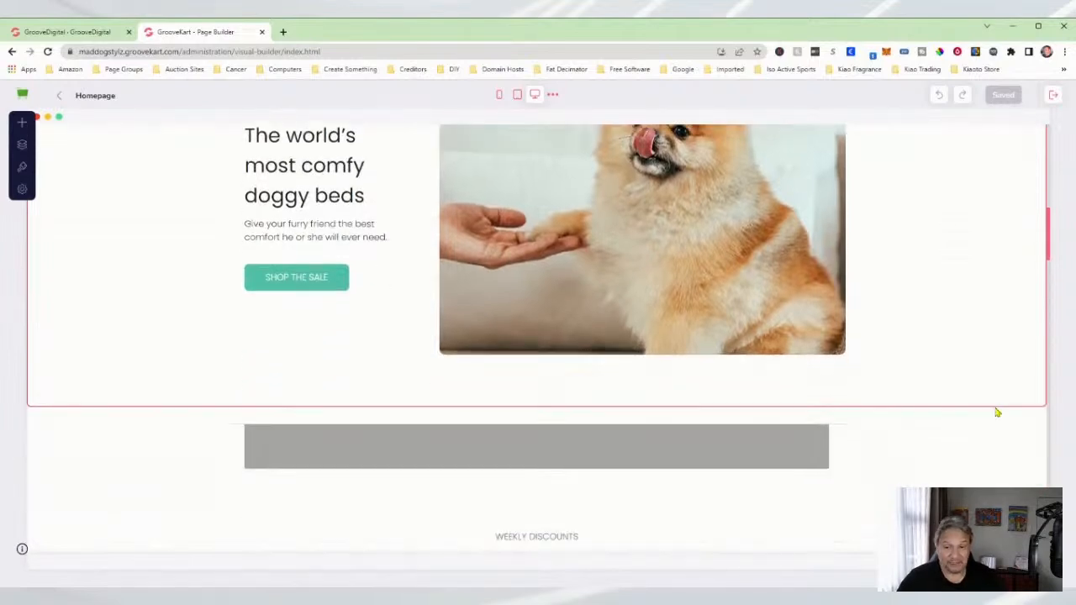
scroll(997, 412, down, 8)
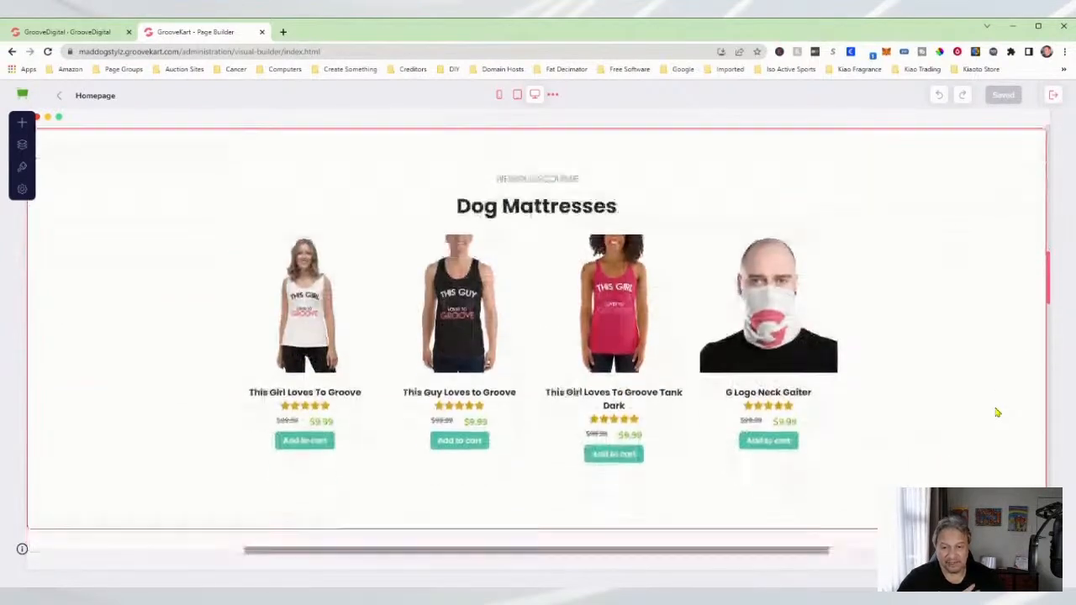
scroll(997, 412, down, 20)
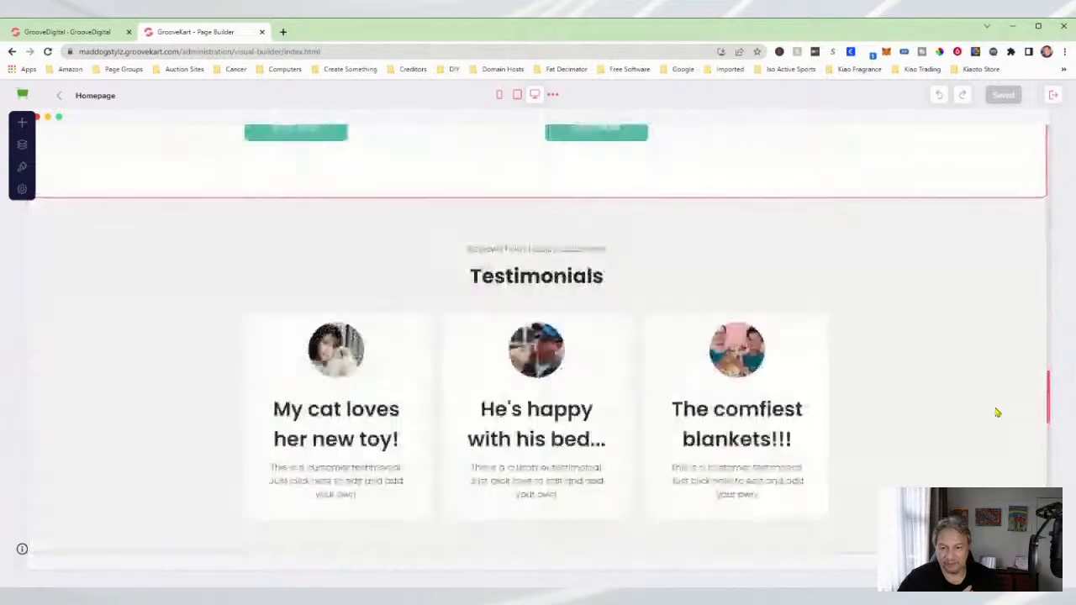
scroll(997, 412, down, 18)
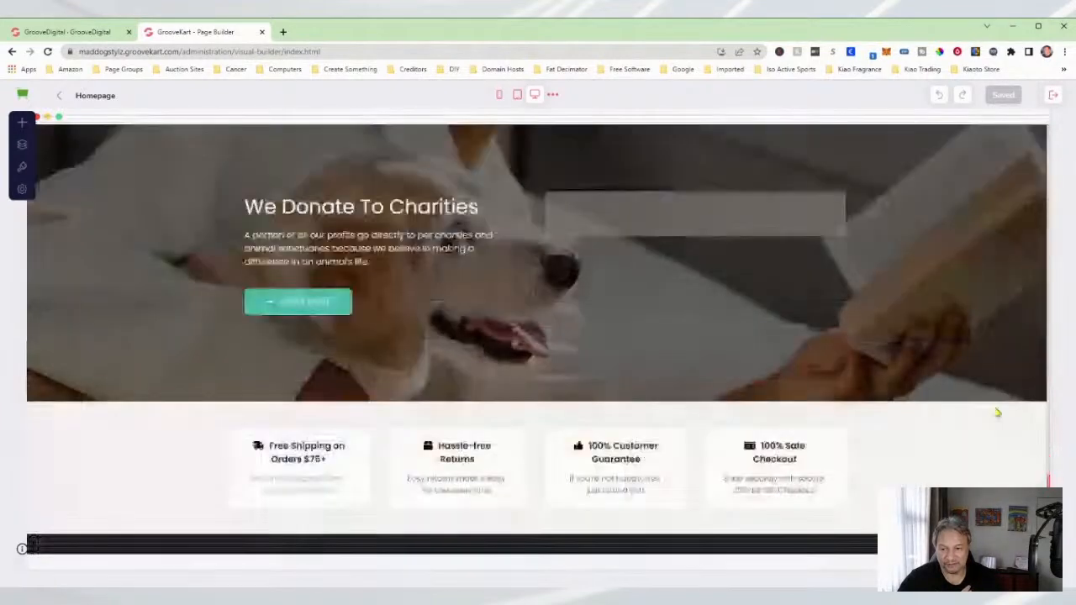
Delete the four-column row of shipping, returns, guarantee and checkout boxes between the charity banner and the footer.
scroll(998, 413, down, 1)
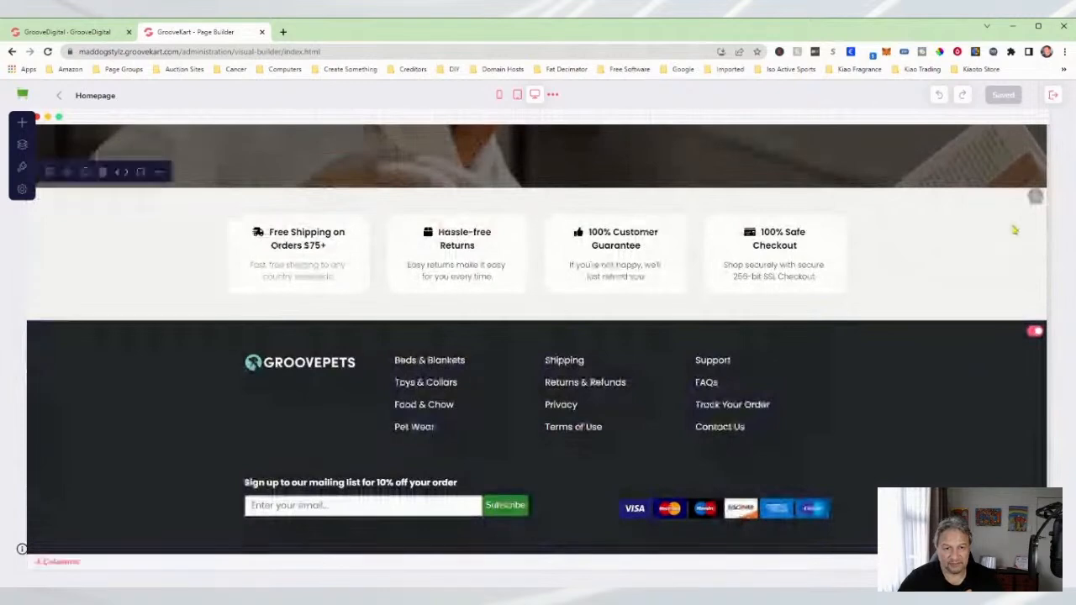
scroll(944, 235, up, 2)
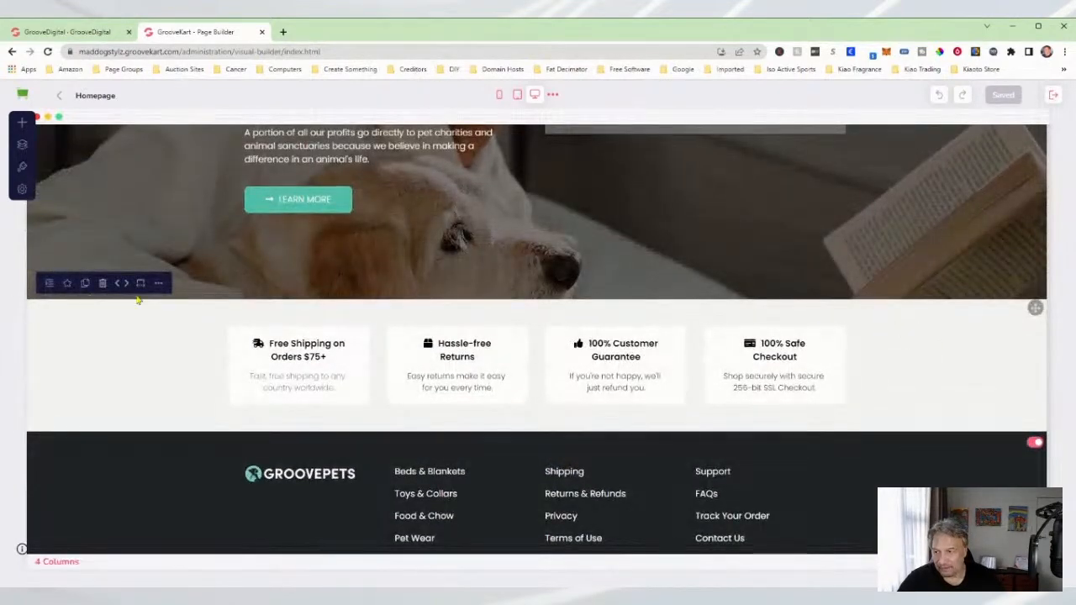
click(103, 284)
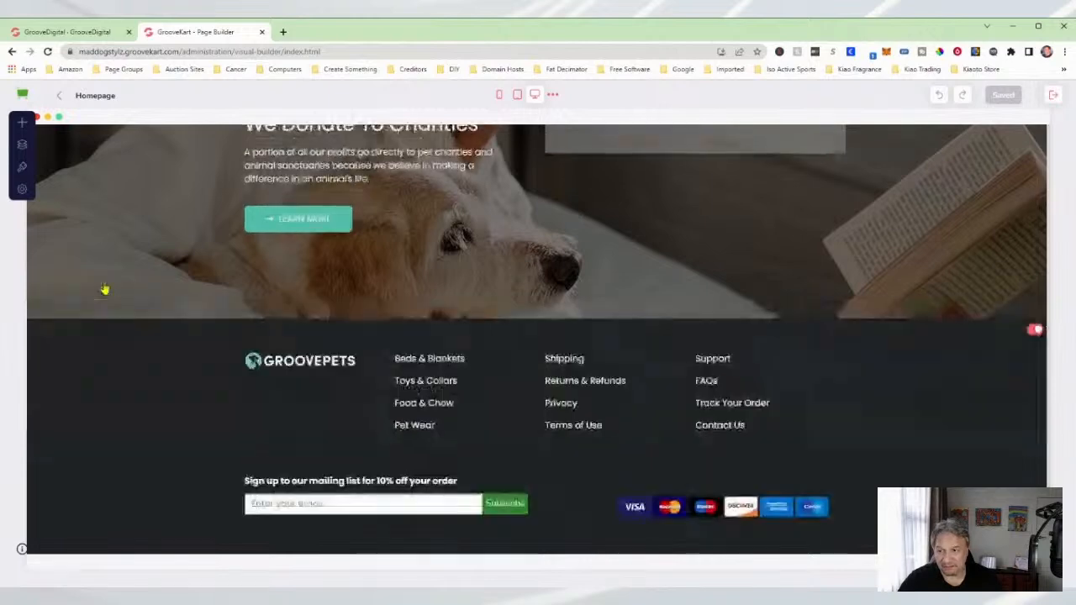
Look back through the homepage from the charity banner to the doggy beds section, and examine the area between Dog Mattresses and Check out What's Hot.
scroll(984, 399, up, 6)
scroll(986, 400, down, 1)
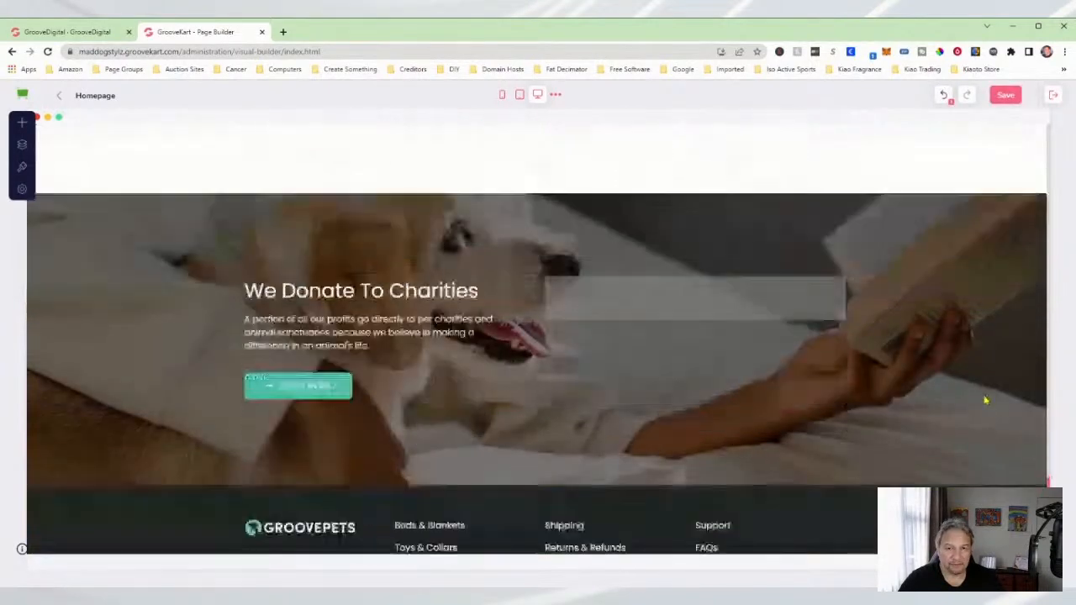
scroll(986, 401, down, 1)
scroll(986, 401, up, 3)
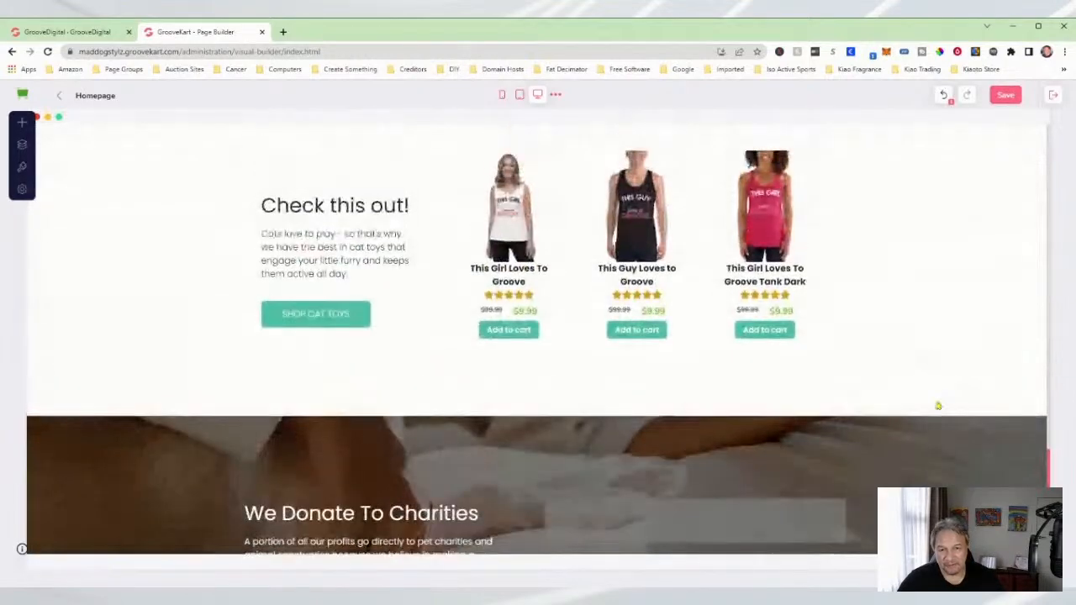
scroll(972, 403, up, 3)
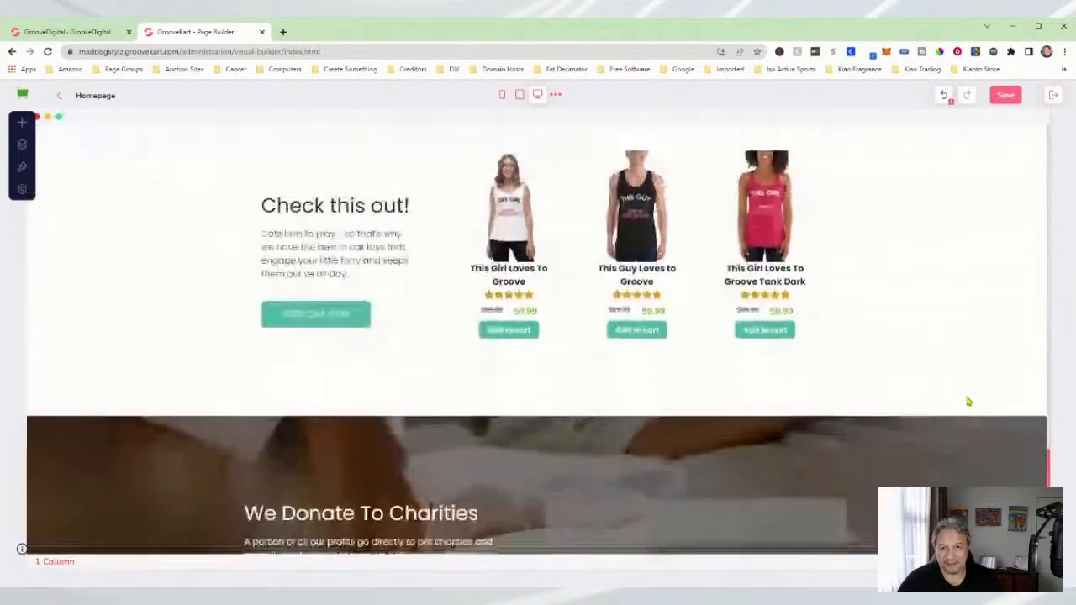
scroll(969, 402, up, 3)
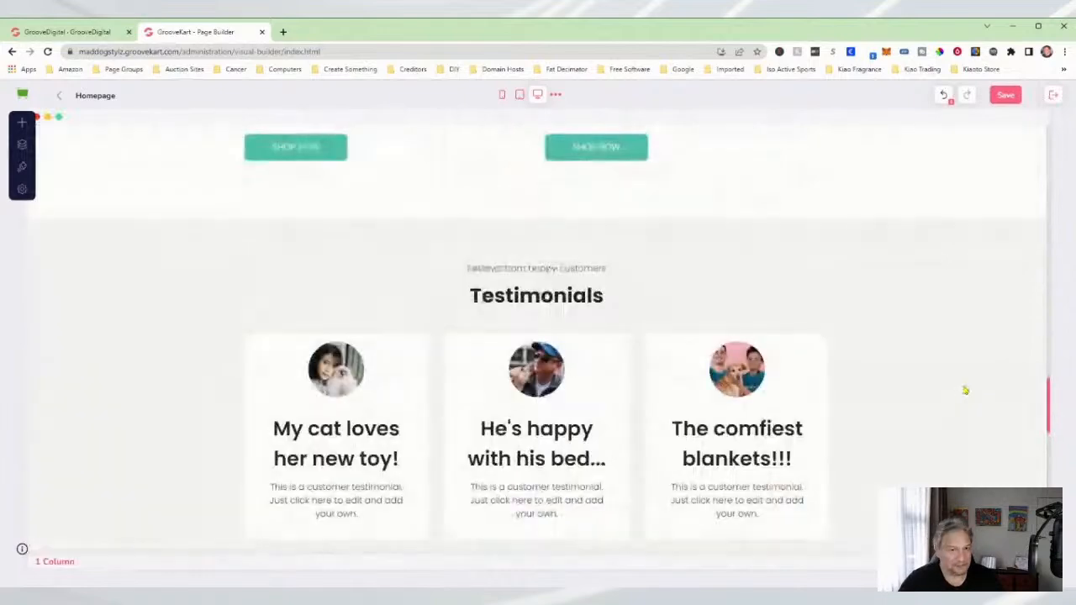
scroll(963, 392, up, 7)
scroll(960, 392, up, 7)
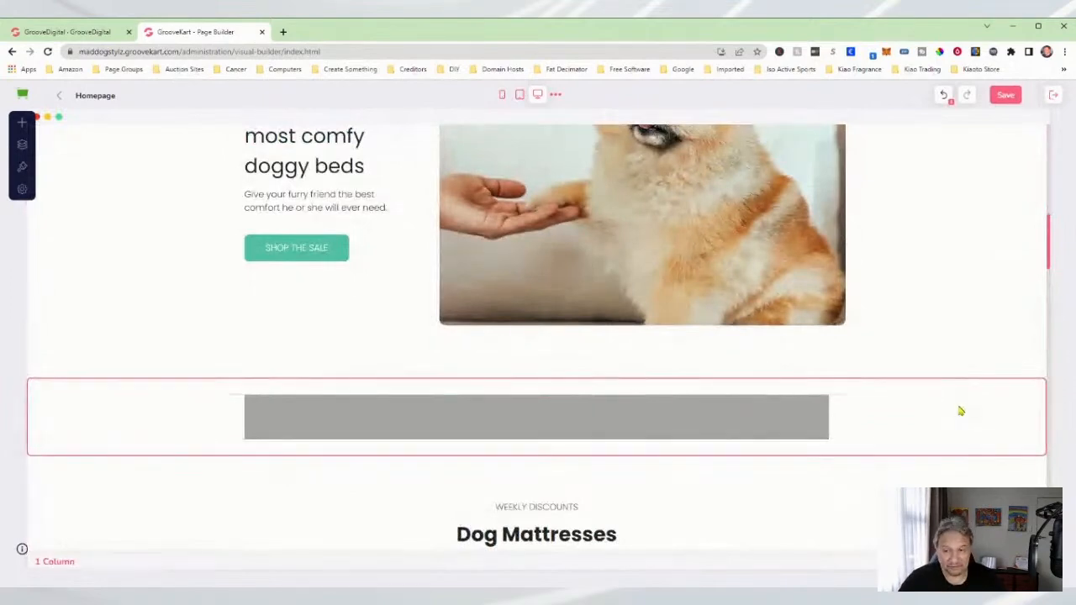
scroll(962, 410, down, 3)
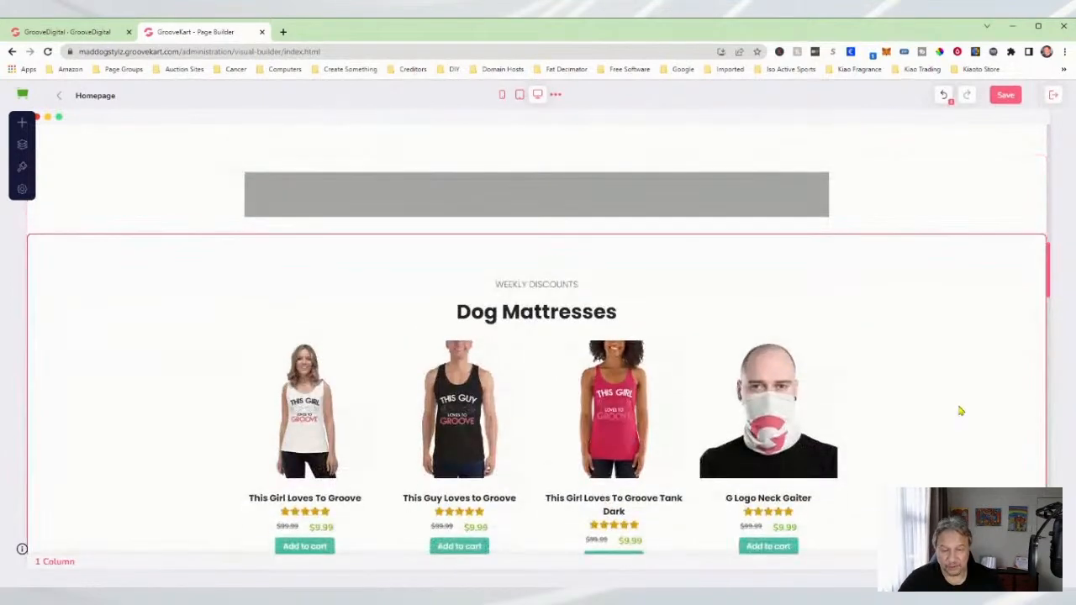
scroll(963, 431, down, 3)
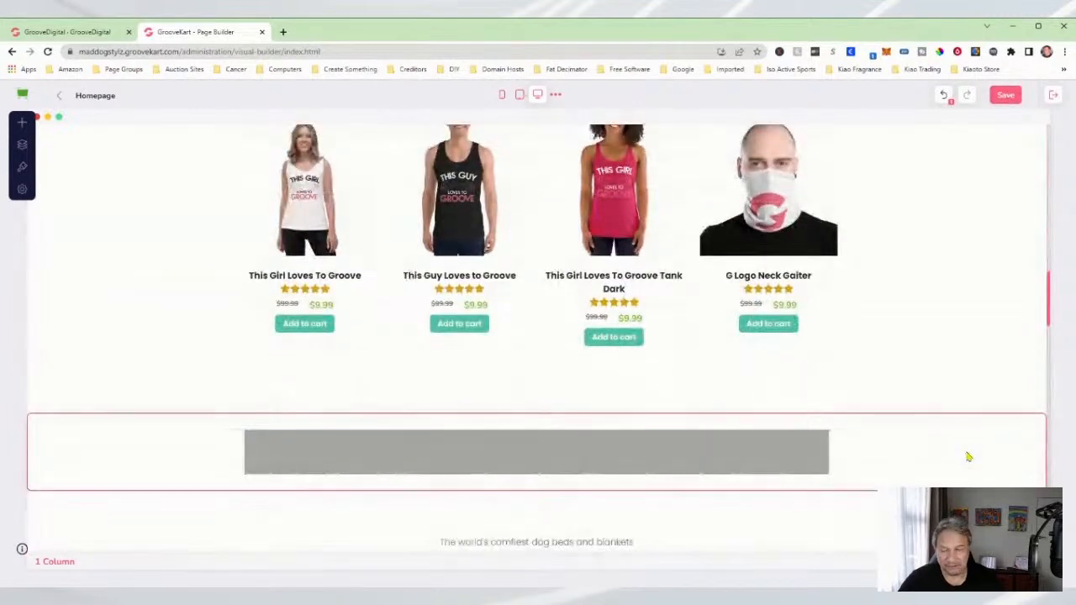
scroll(969, 457, down, 2)
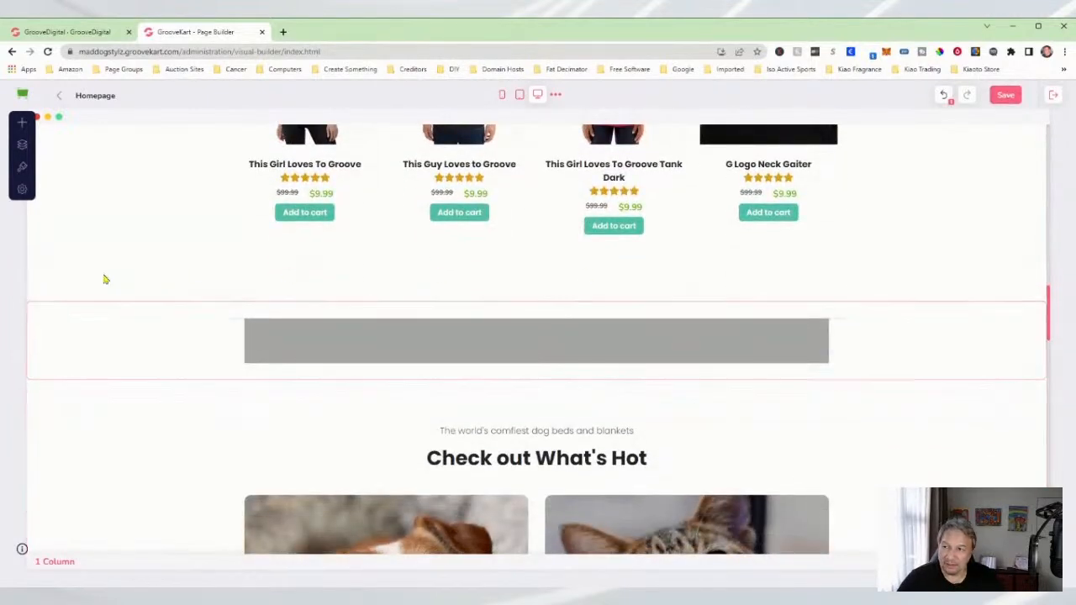
Browse the available Global Elements, from Layouts, Text and Media through Products / Categories and Content to Buttons and Scarcity.
click(22, 125)
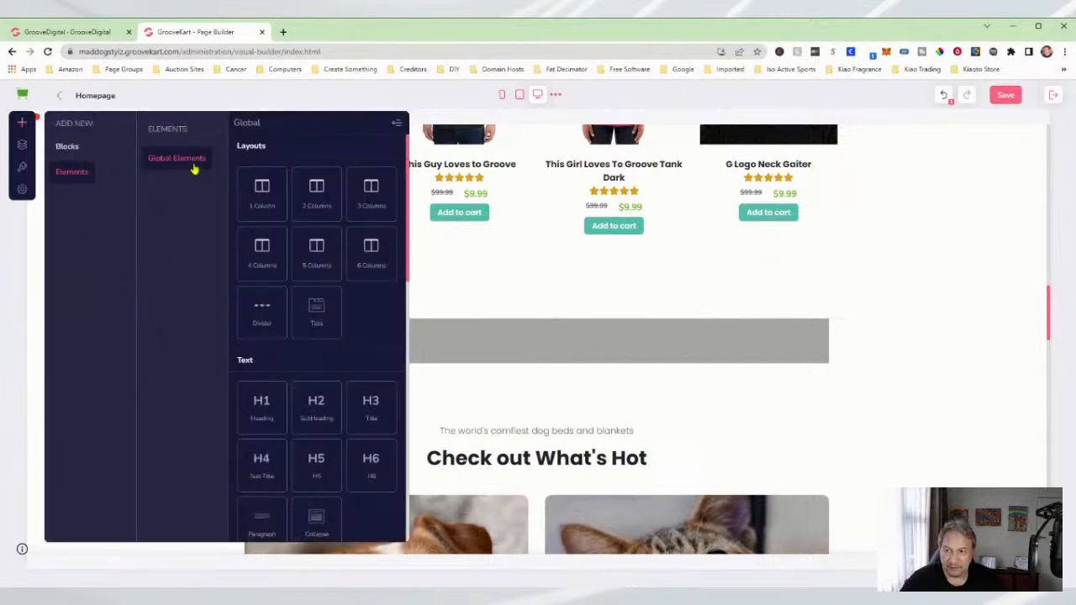
scroll(316, 396, down, 3)
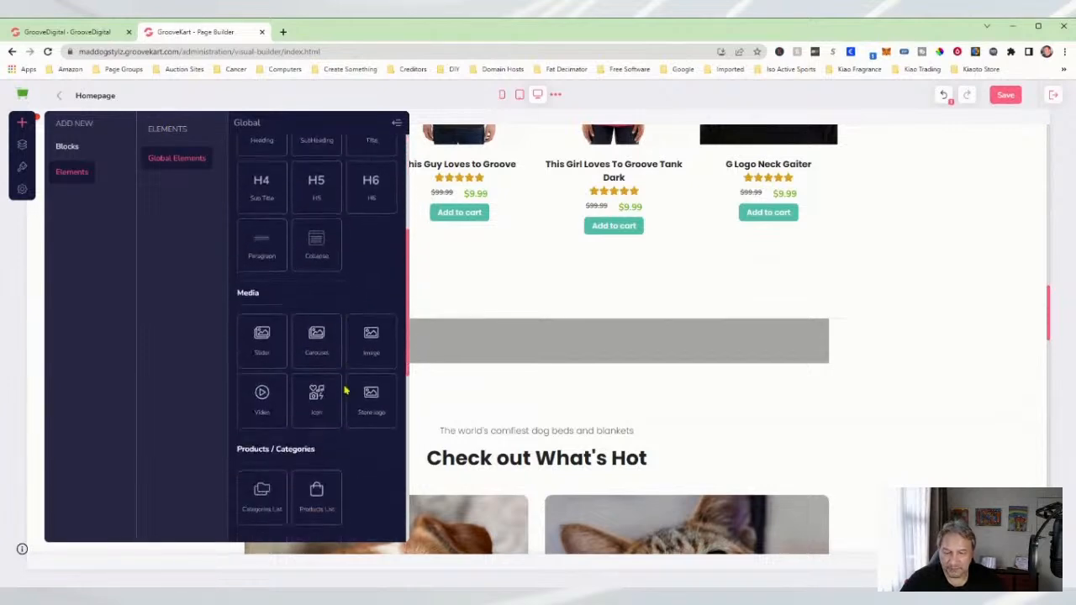
scroll(345, 391, down, 1)
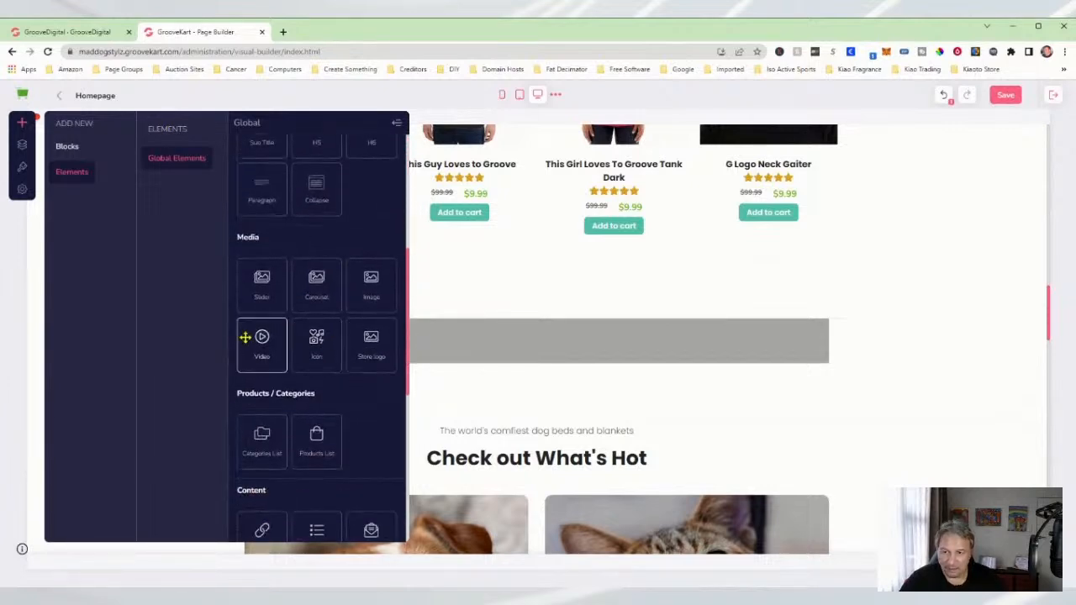
scroll(299, 383, down, 1)
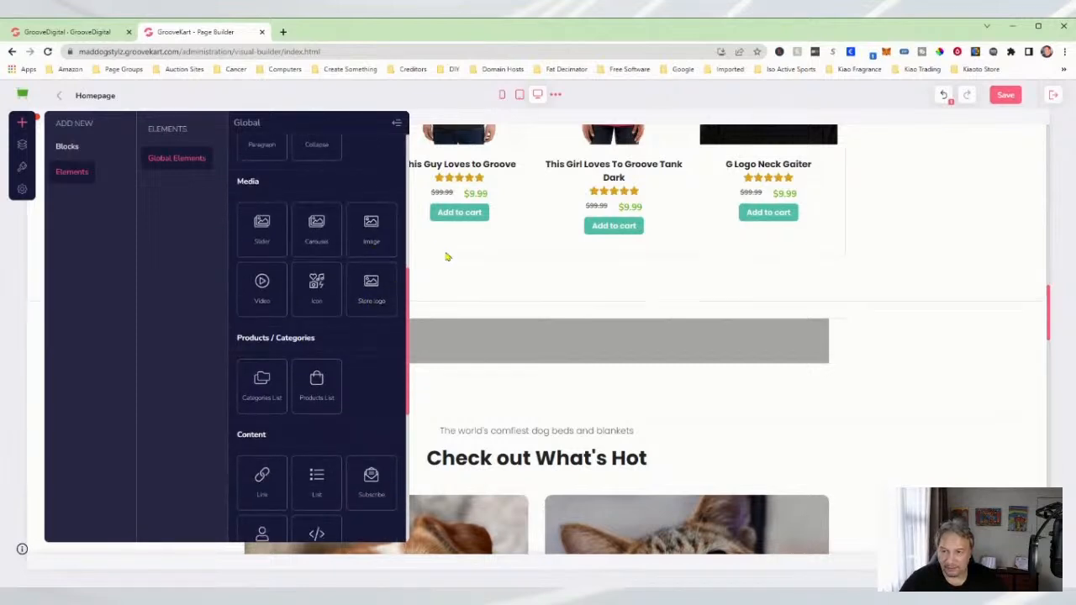
scroll(354, 323, down, 2)
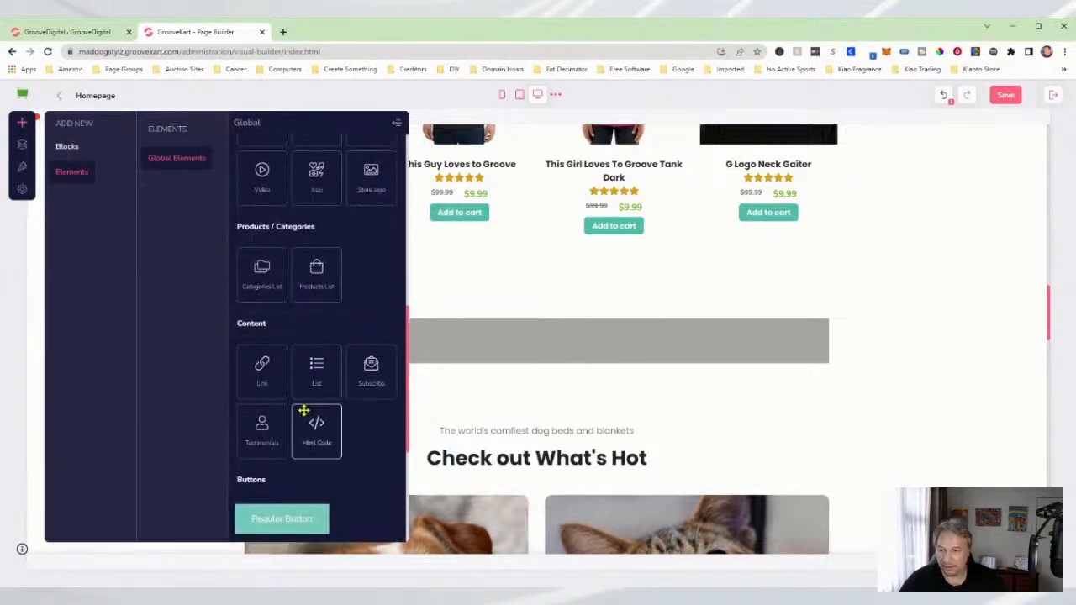
scroll(312, 428, down, 5)
scroll(353, 421, down, 1)
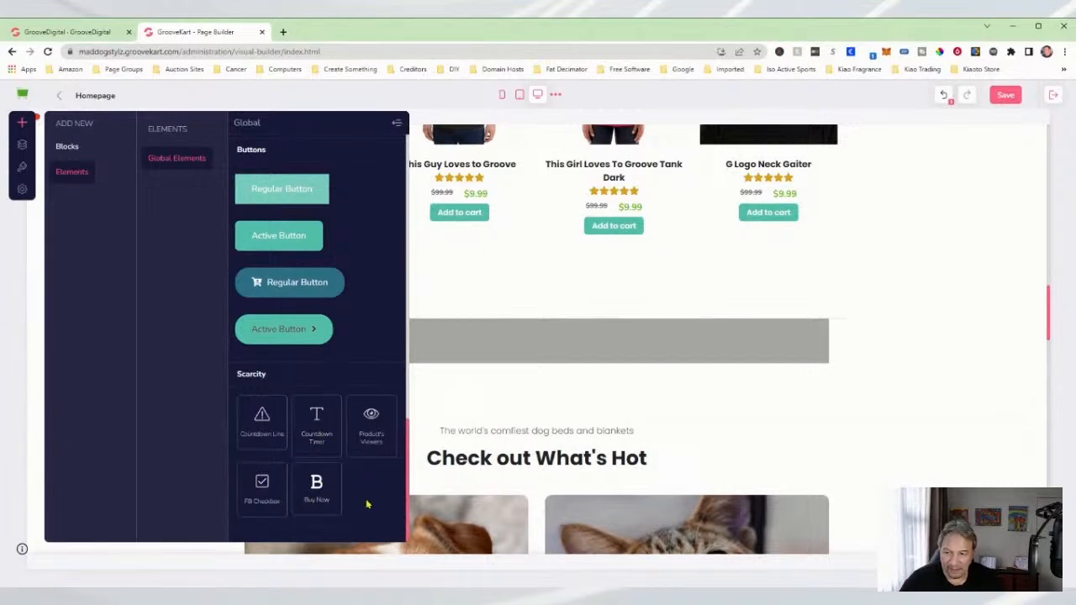
Add a Video element between the Dog Mattresses products and the grey bar above Check out What's Hot, and check its placement.
scroll(281, 487, up, 10)
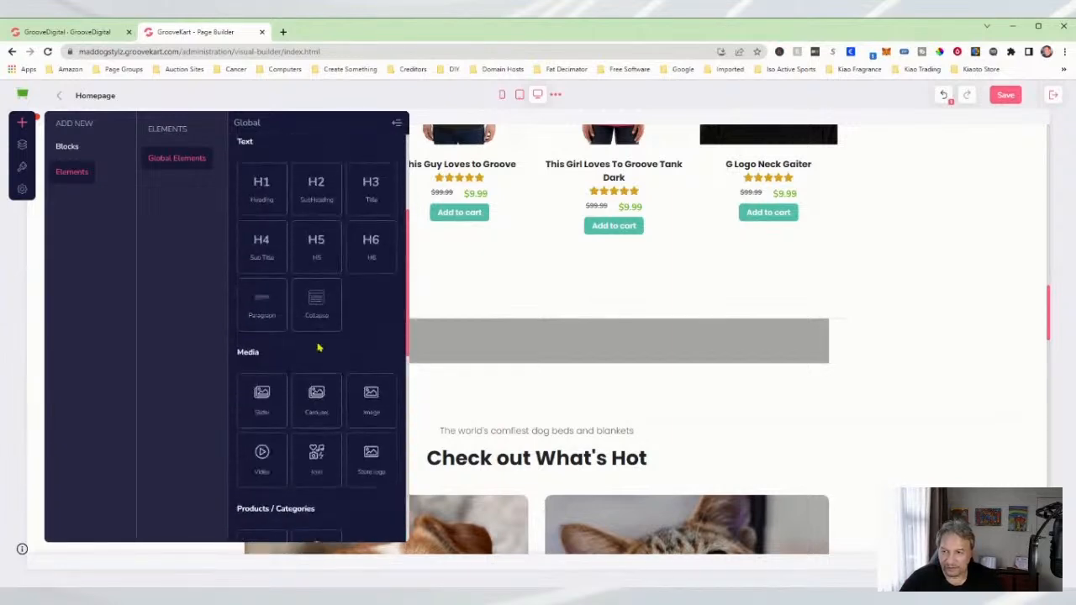
scroll(338, 367, down, 4)
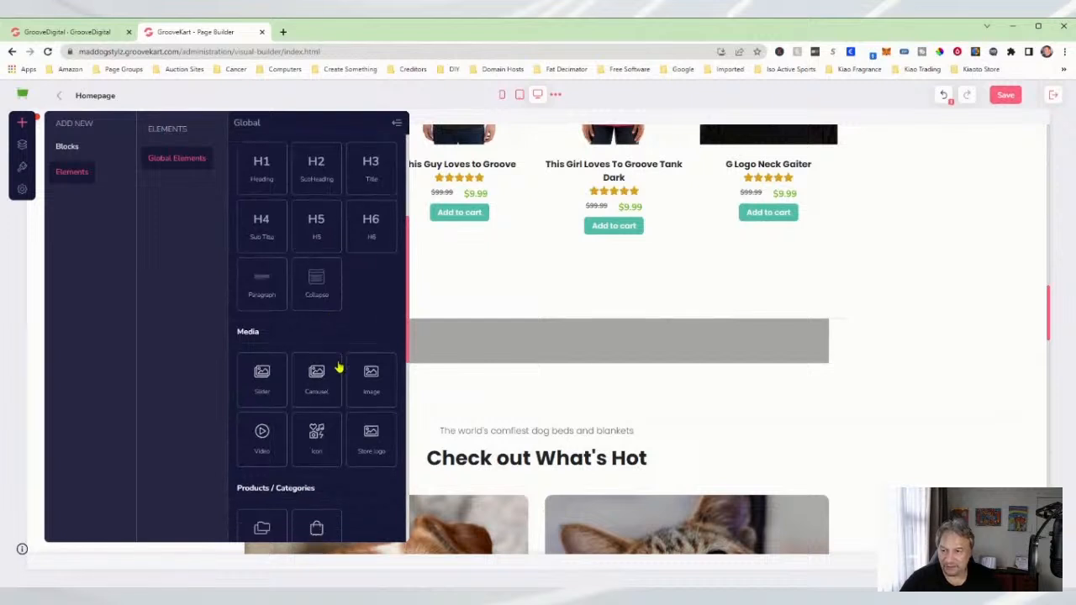
scroll(338, 368, down, 2)
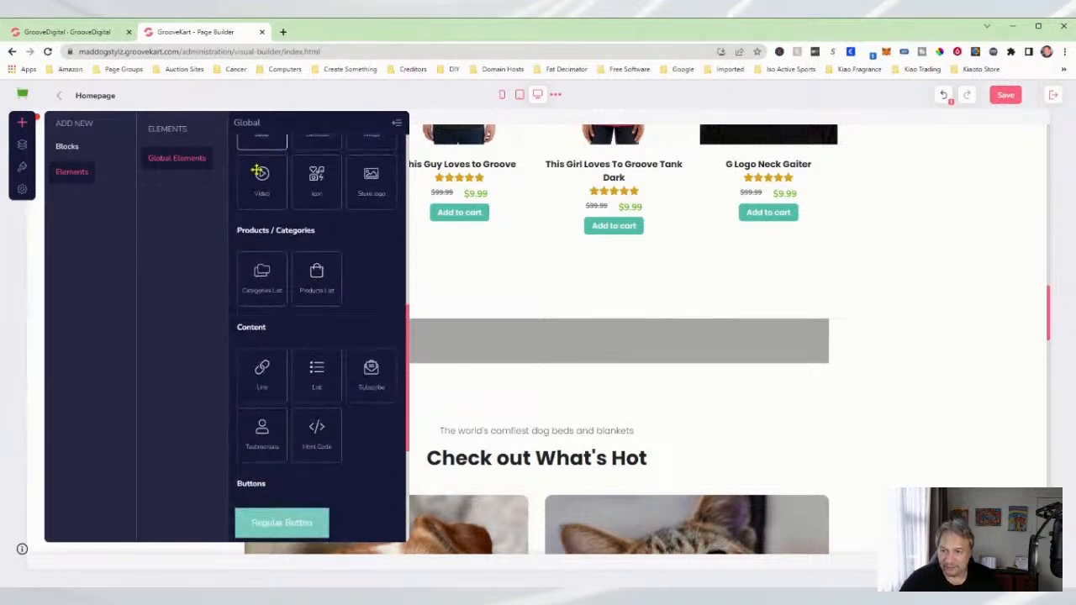
drag(260, 183, 537, 321)
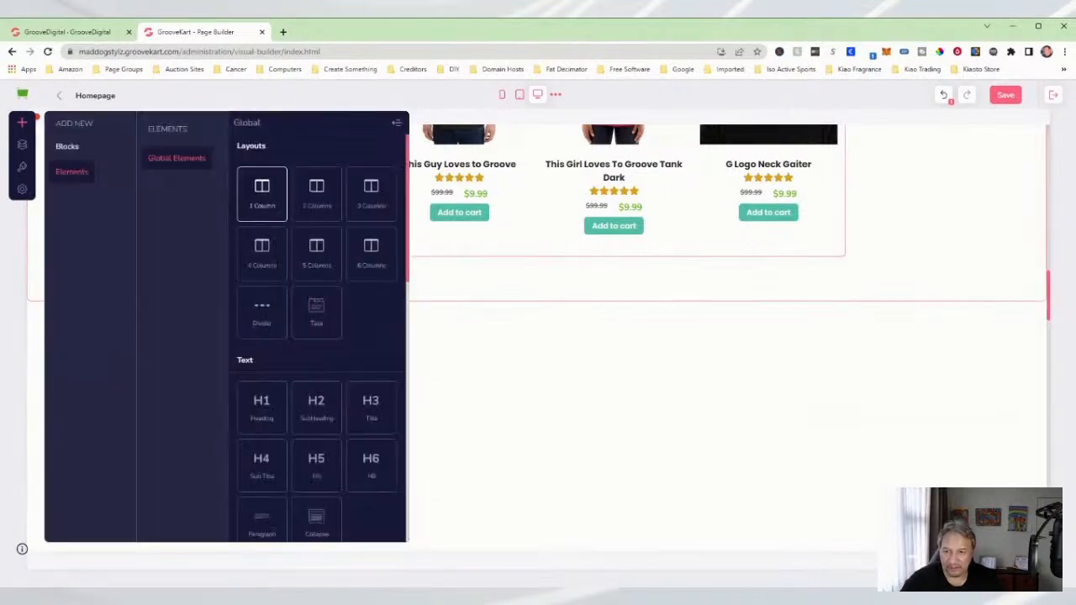
scroll(952, 409, down, 3)
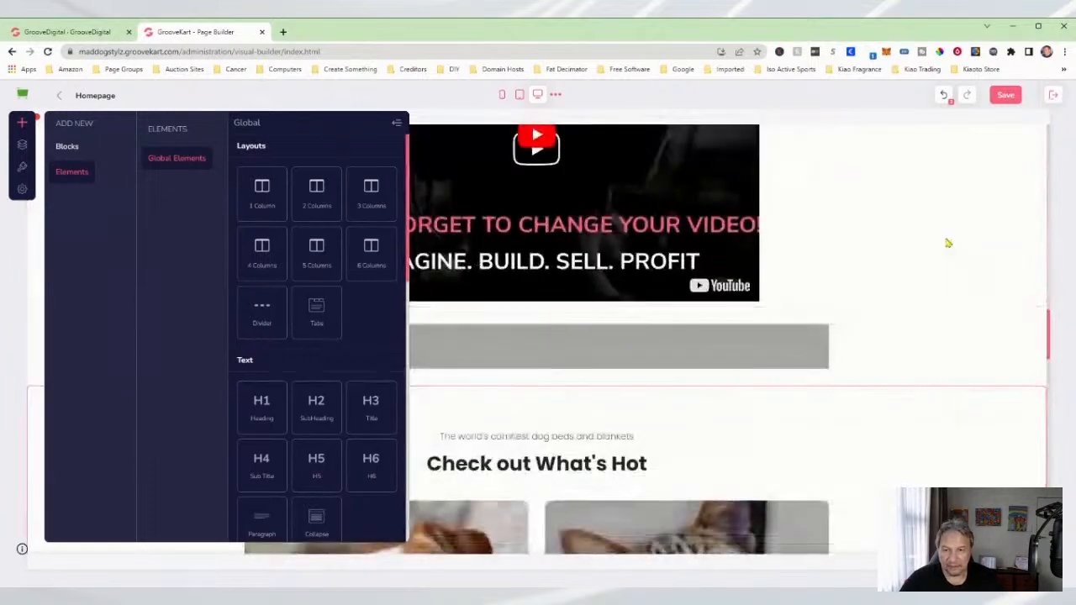
click(890, 244)
scroll(925, 356, up, 3)
scroll(875, 329, up, 1)
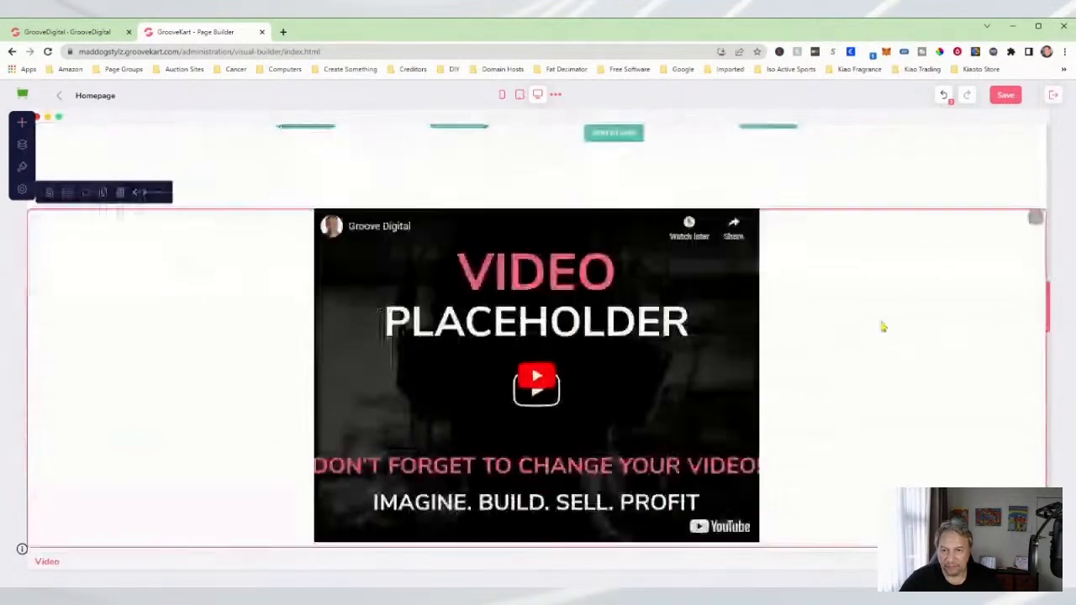
scroll(840, 372, down, 4)
scroll(843, 371, up, 2)
scroll(845, 372, up, 1)
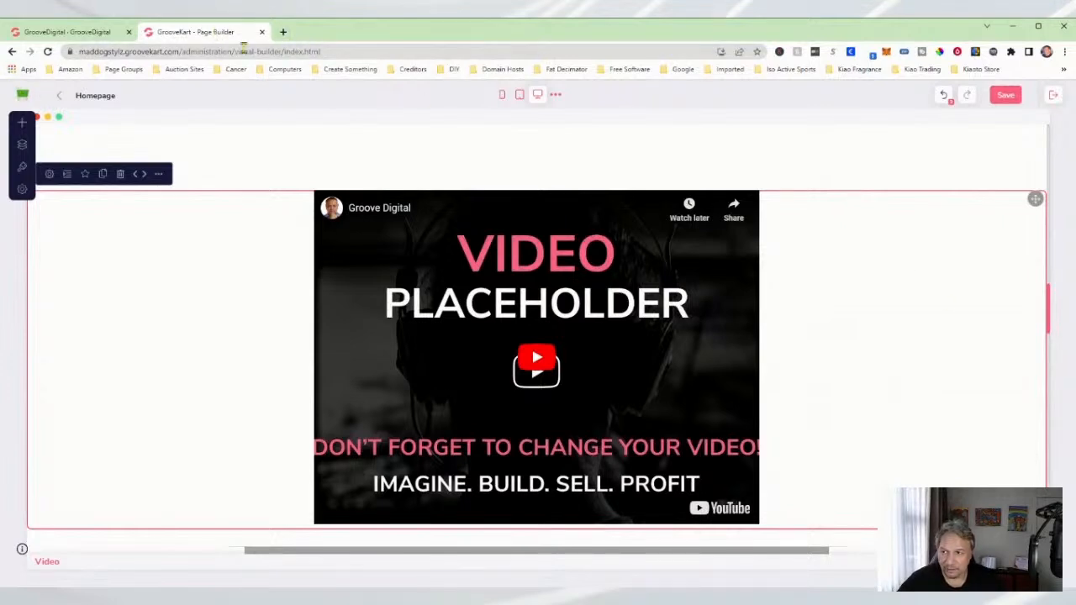
Open GrooveVideo in a new browser tab from the GrooveDigital apps list and look over its dashboard.
click(74, 33)
mouse_move(307, 295)
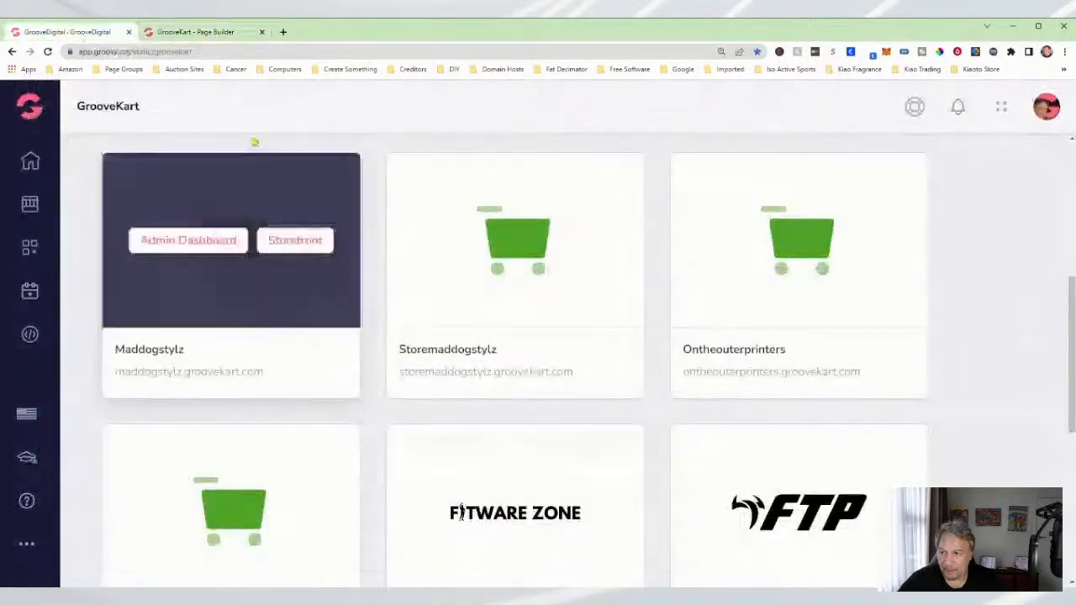
mouse_move(31, 108)
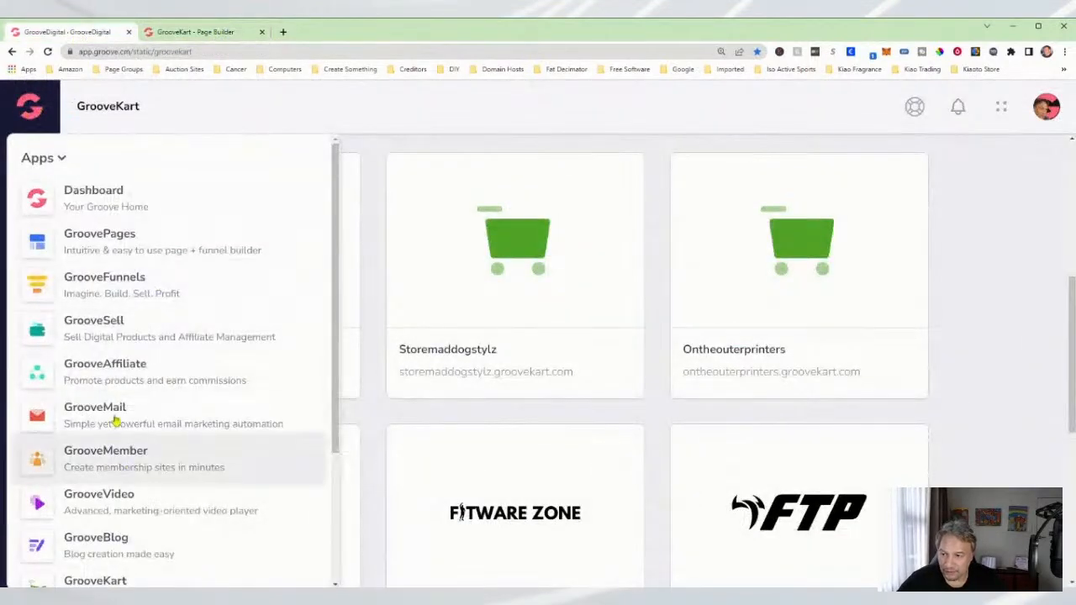
middle_click(127, 504)
click(341, 35)
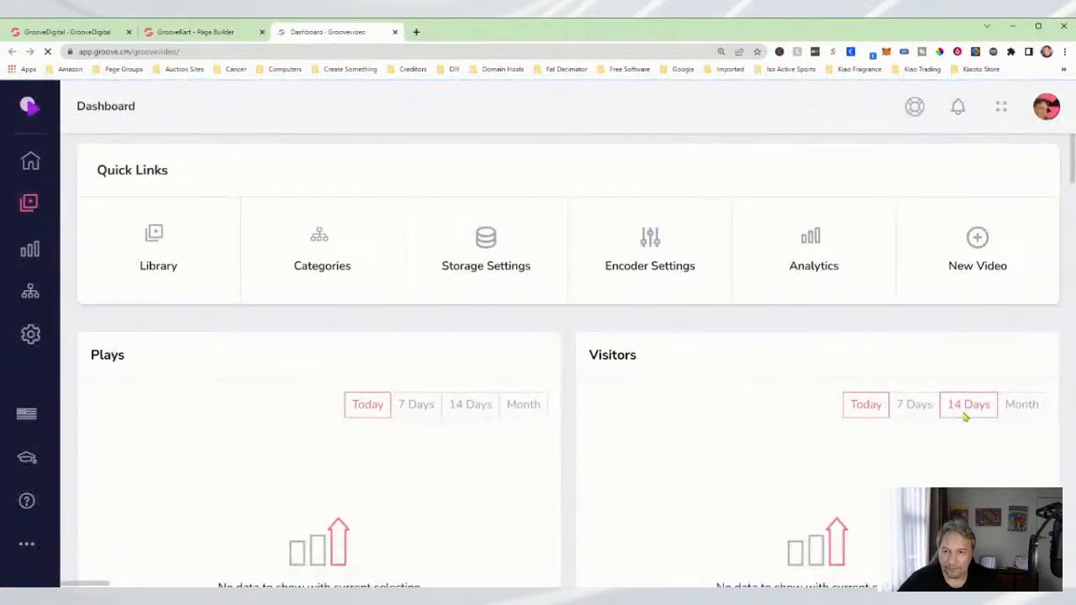
scroll(910, 414, down, 2)
scroll(910, 425, up, 2)
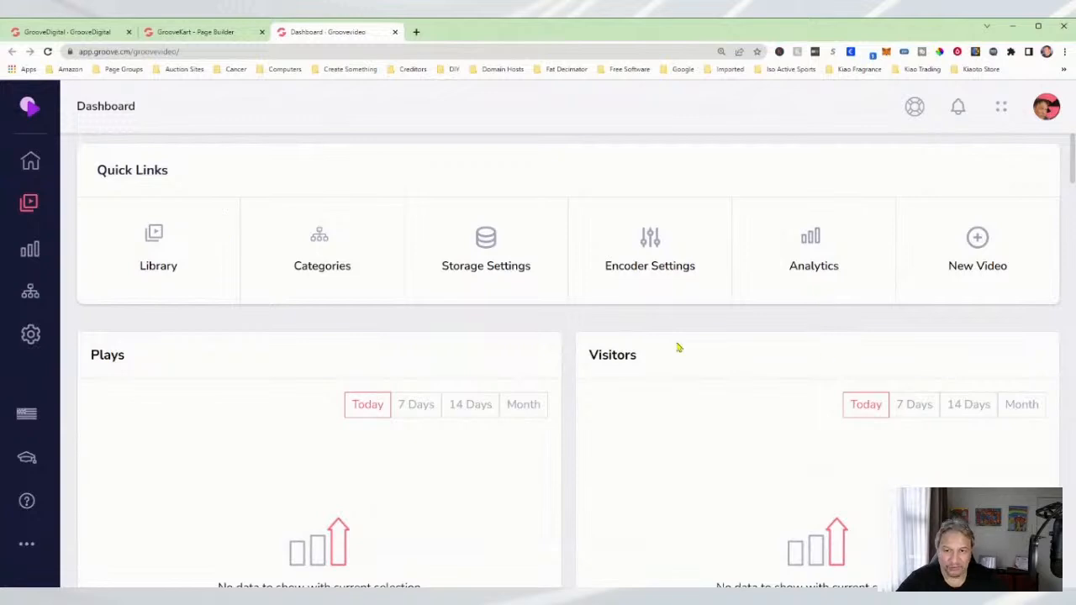
Start adding a new video and compare the YouTube, Groove Storage and Link (URL) source options.
scroll(820, 370, down, 2)
scroll(821, 395, up, 2)
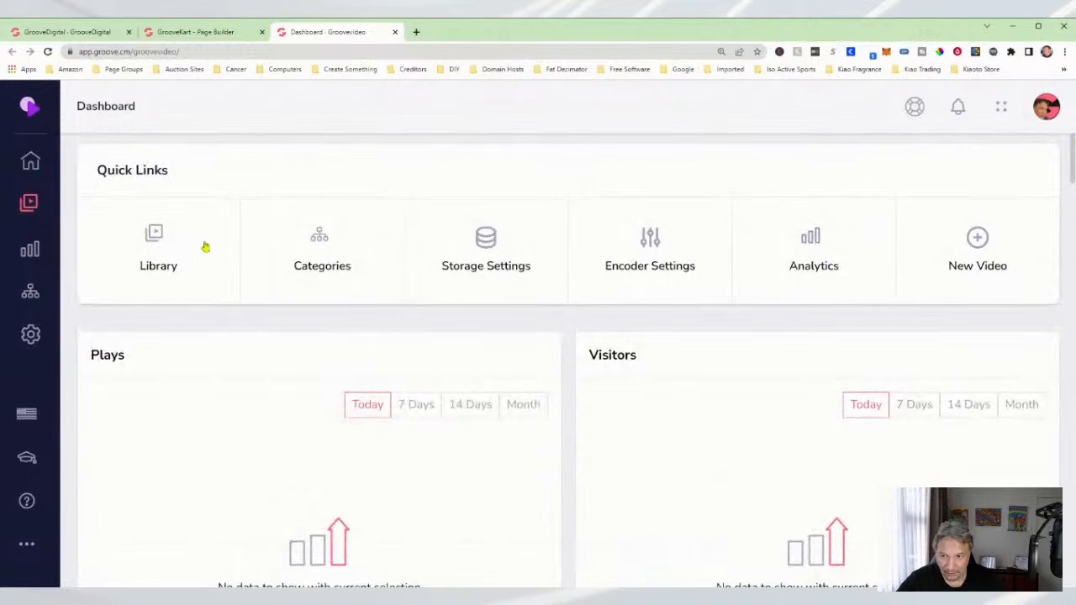
click(975, 261)
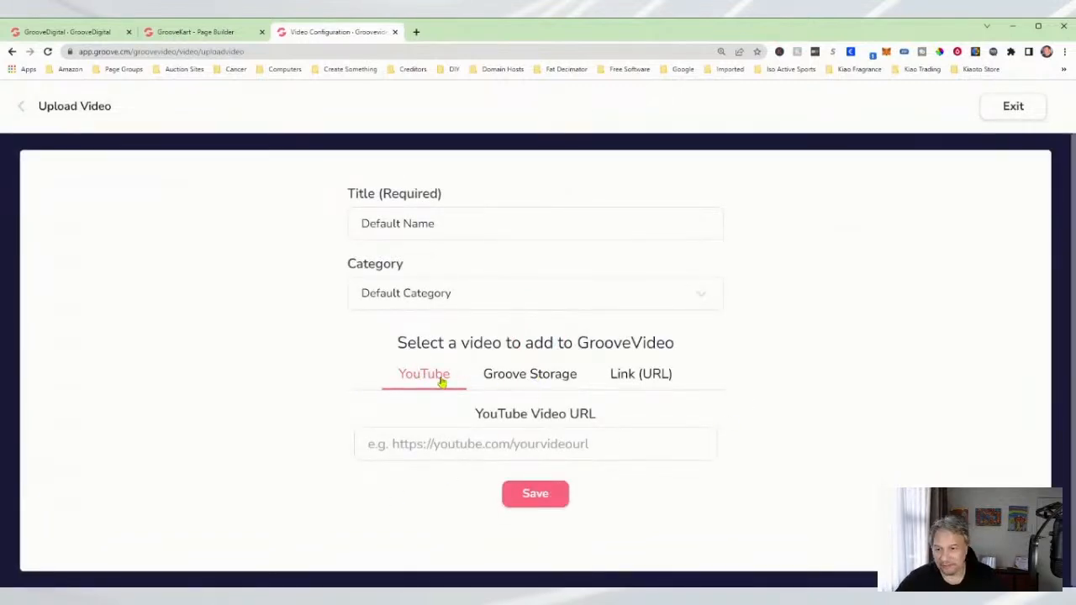
click(526, 378)
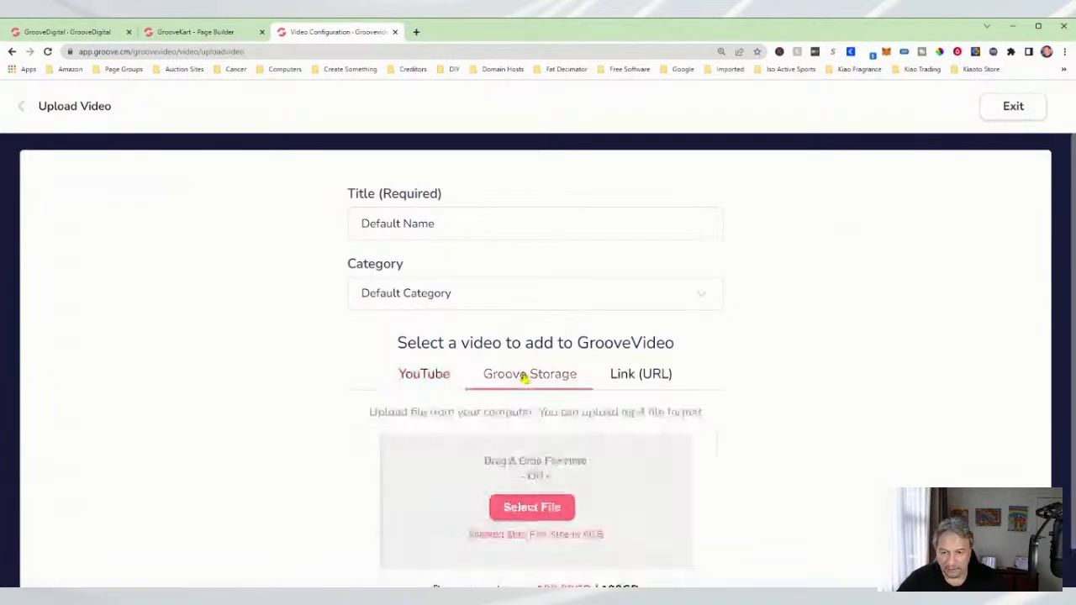
scroll(678, 392, down, 1)
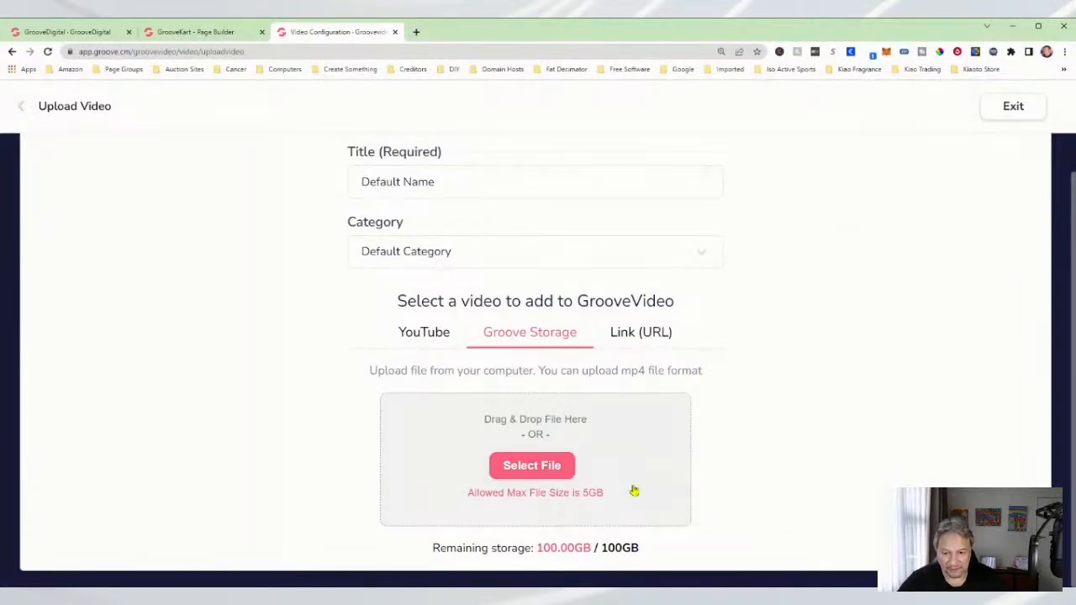
click(656, 341)
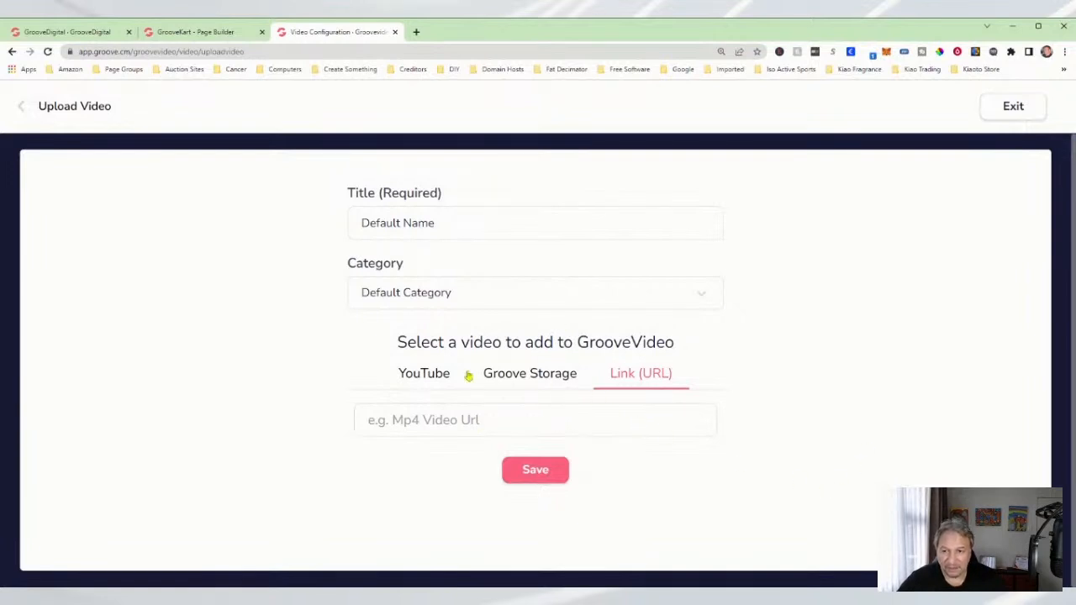
click(439, 378)
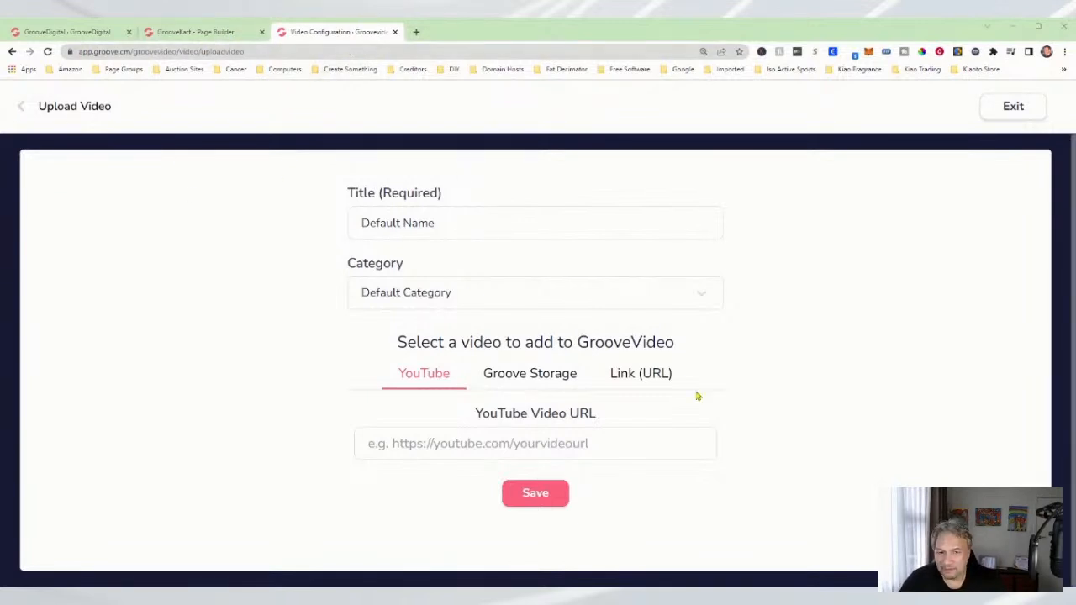
click(1014, 108)
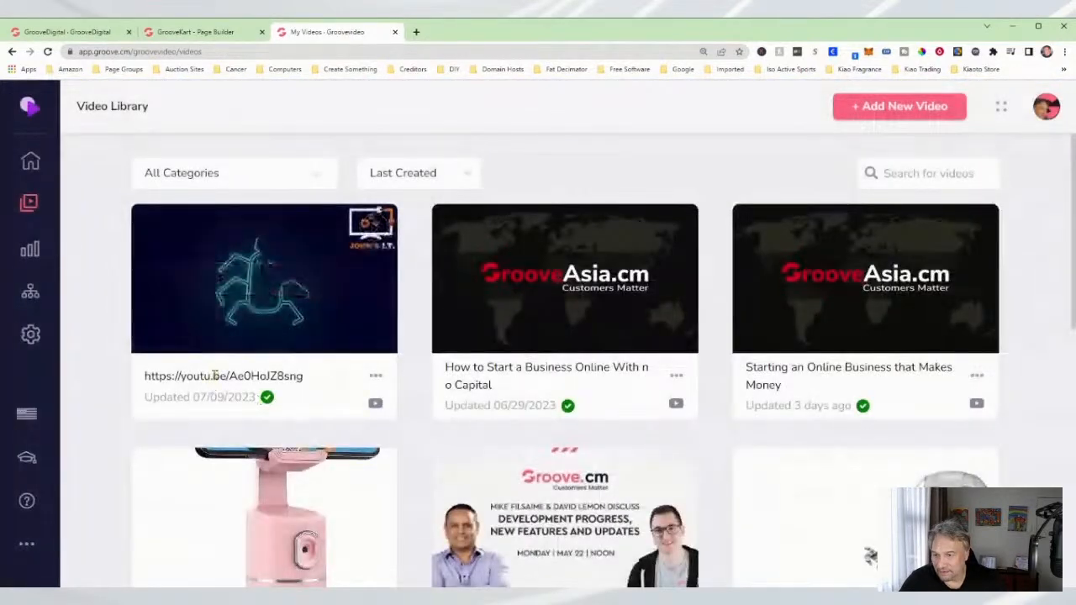
triple_click(215, 376)
key(ctrl+c)
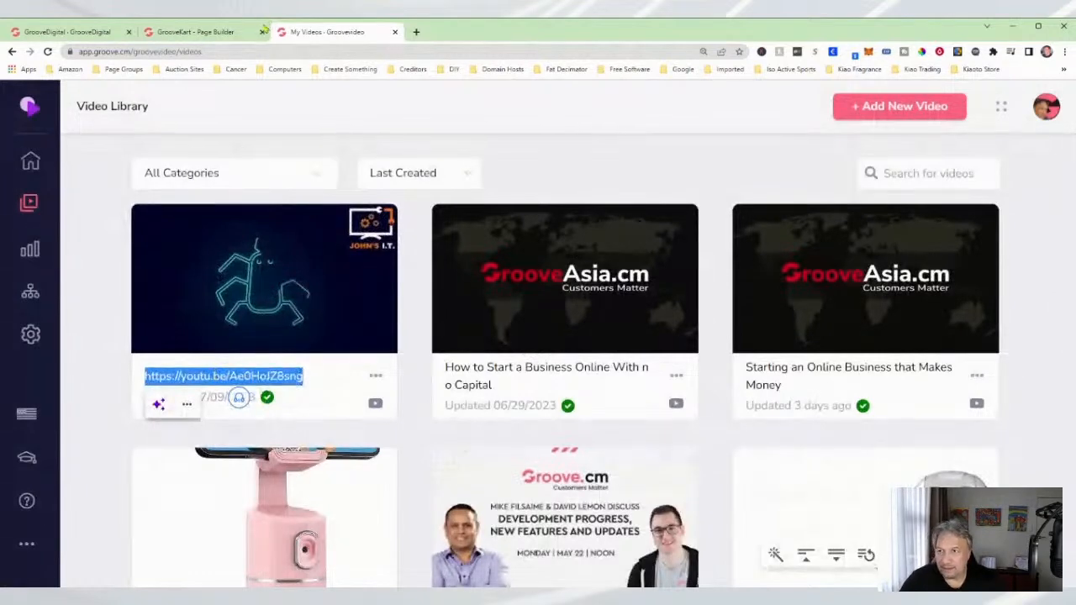
click(918, 115)
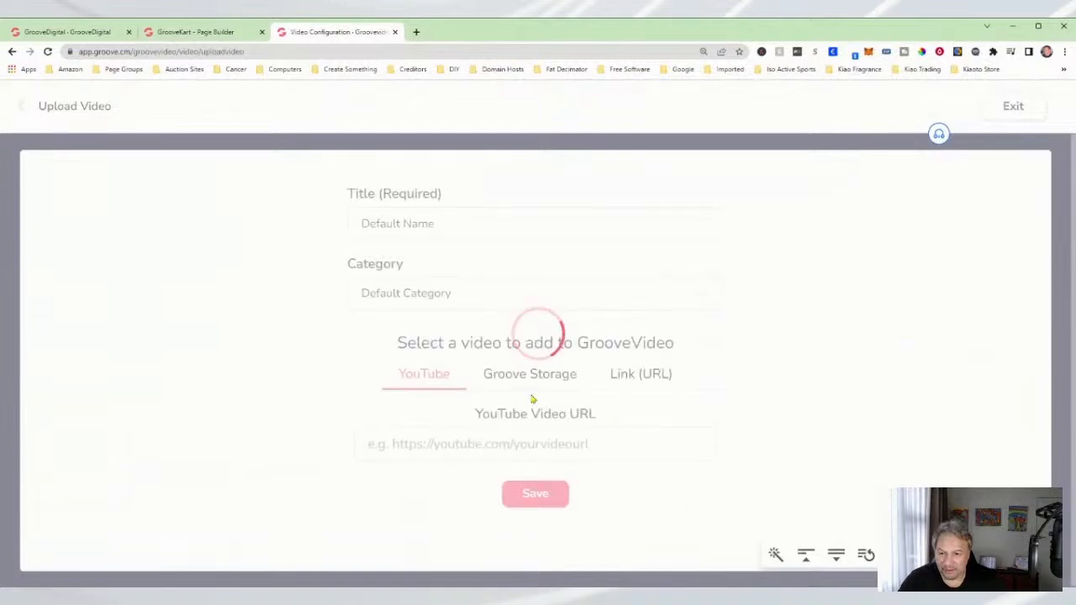
click(400, 444)
key(ctrl+v)
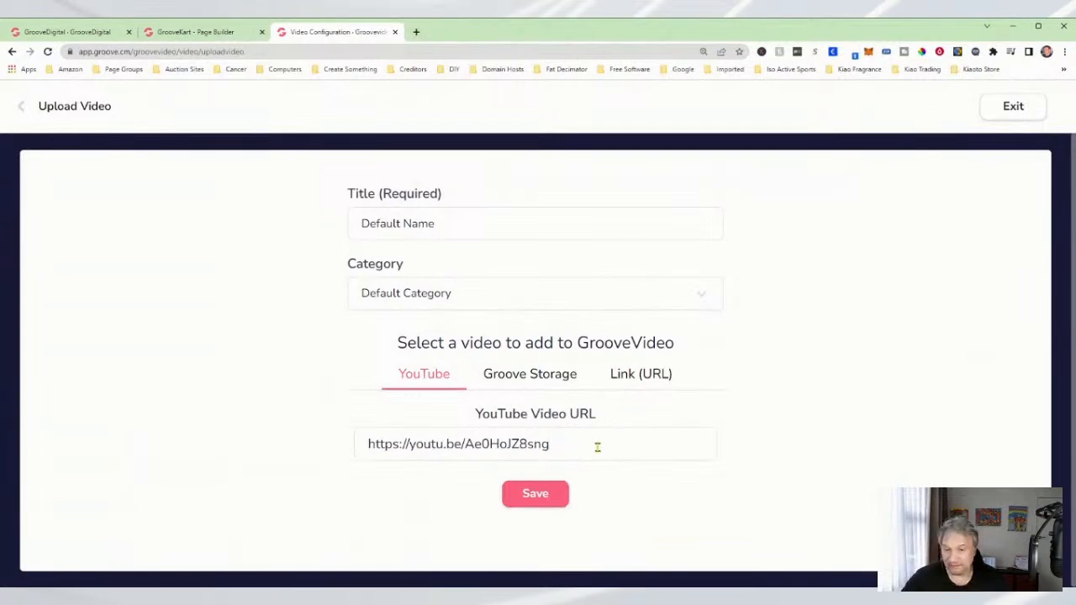
Title the new video Demo, assign it to the Groove With Peter category, and save it.
triple_click(411, 225)
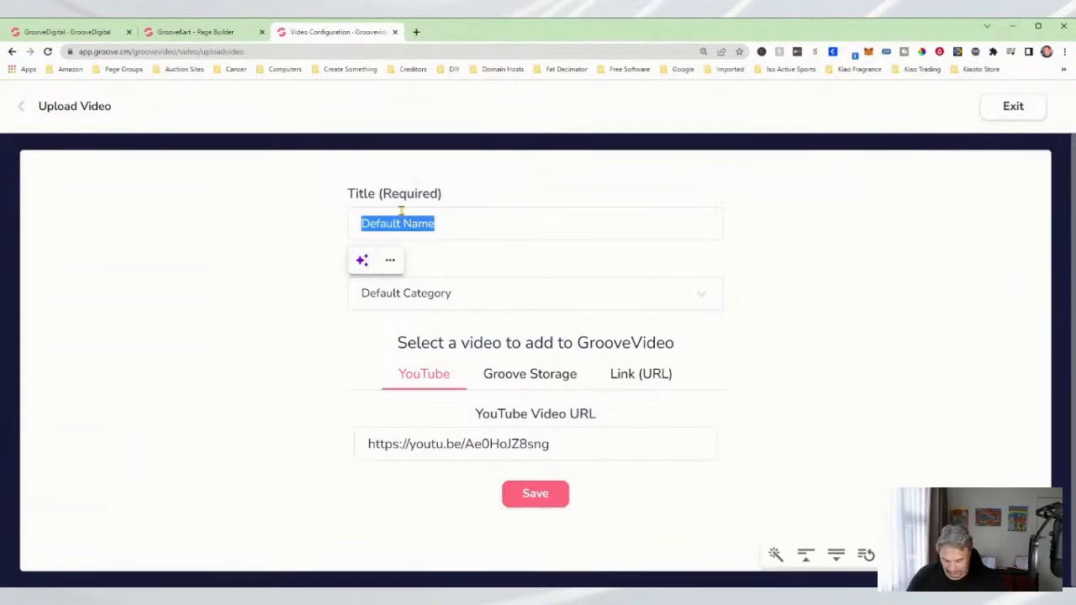
text(Demo)
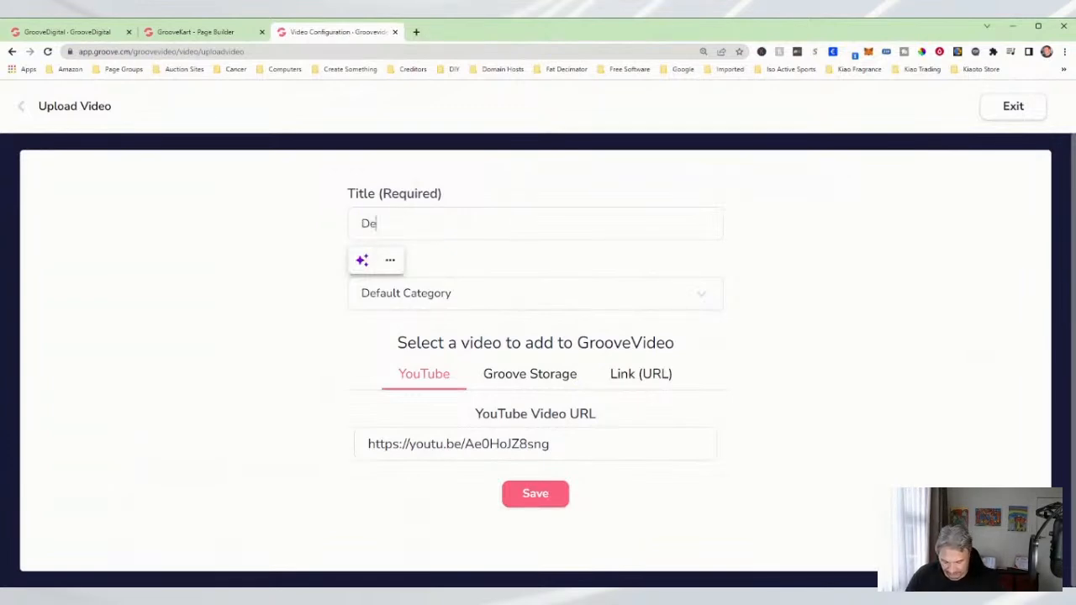
click(712, 303)
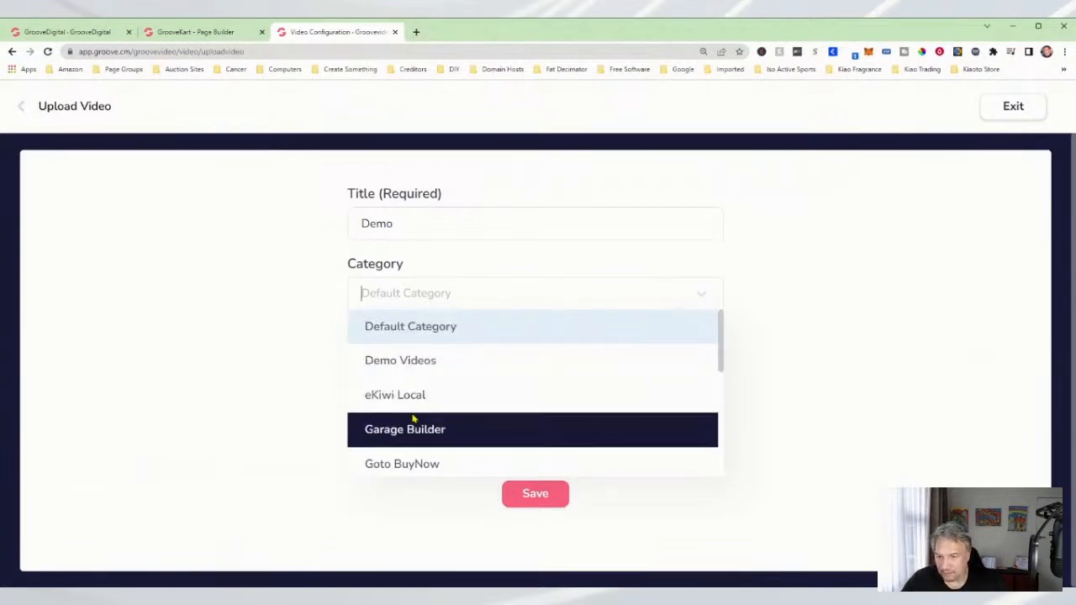
scroll(465, 418, down, 2)
scroll(465, 417, down, 2)
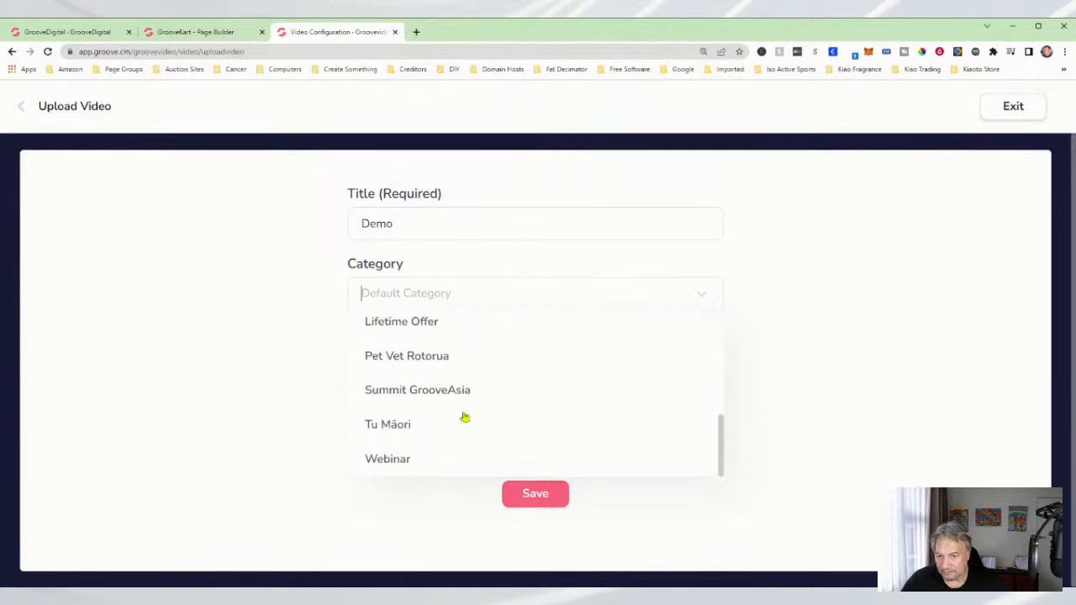
scroll(471, 404, up, 2)
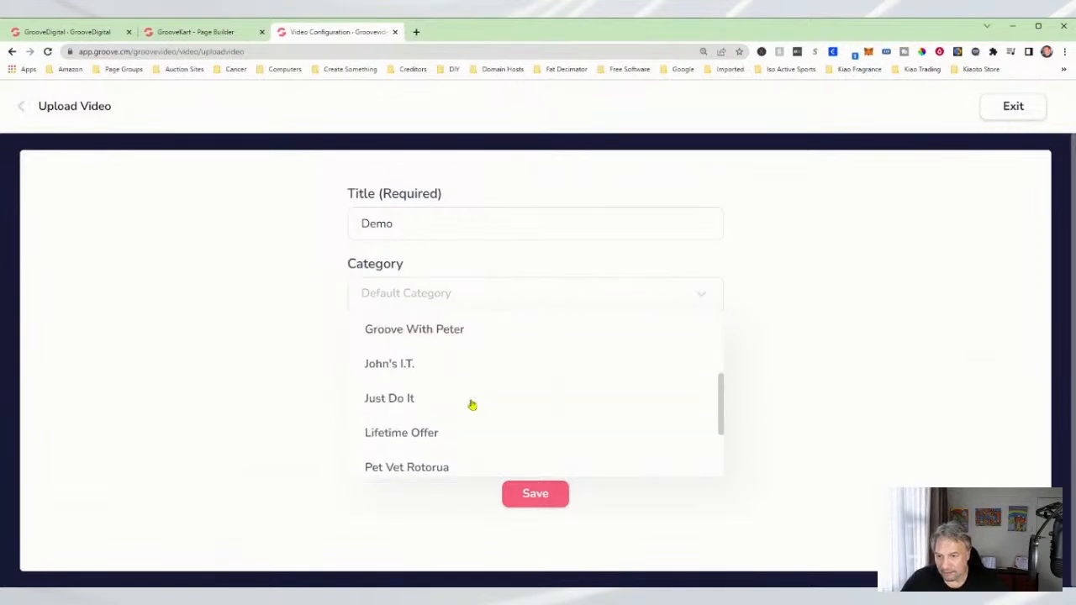
scroll(474, 406, down, 1)
scroll(476, 378, up, 5)
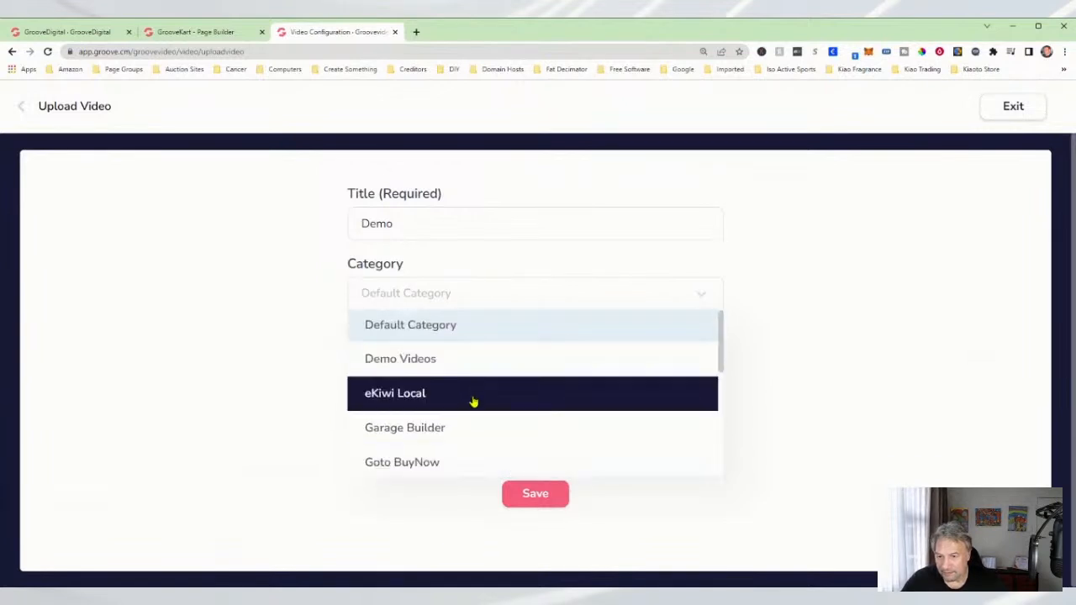
scroll(480, 389, down, 2)
scroll(467, 426, up, 1)
click(458, 442)
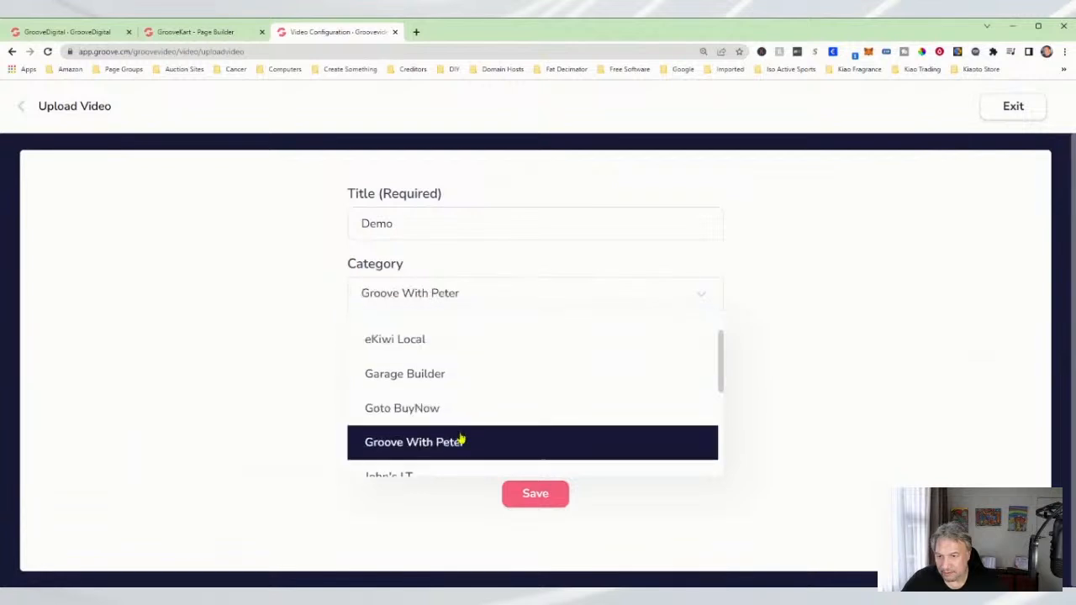
click(547, 498)
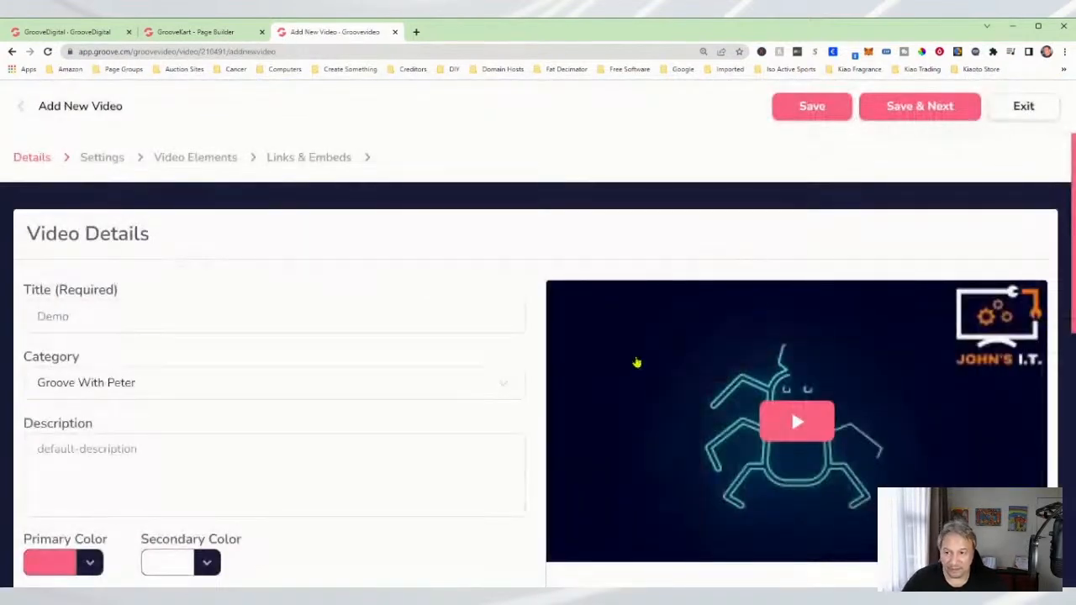
Look over the Demo video's details, including its title, category, description, color options and preview.
scroll(648, 353, down, 2)
scroll(648, 353, up, 2)
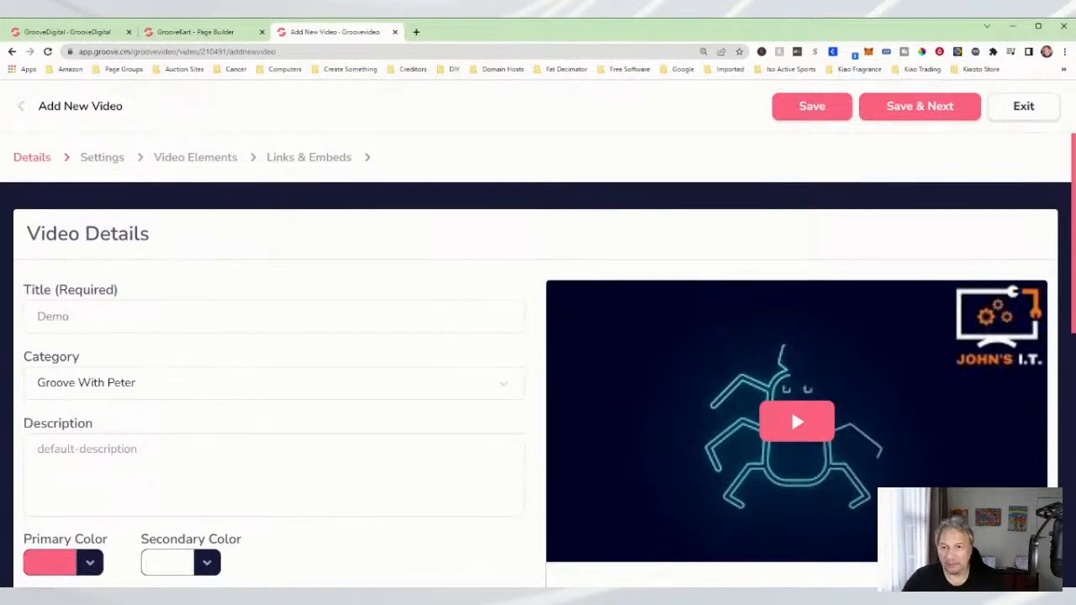
scroll(920, 412, down, 1)
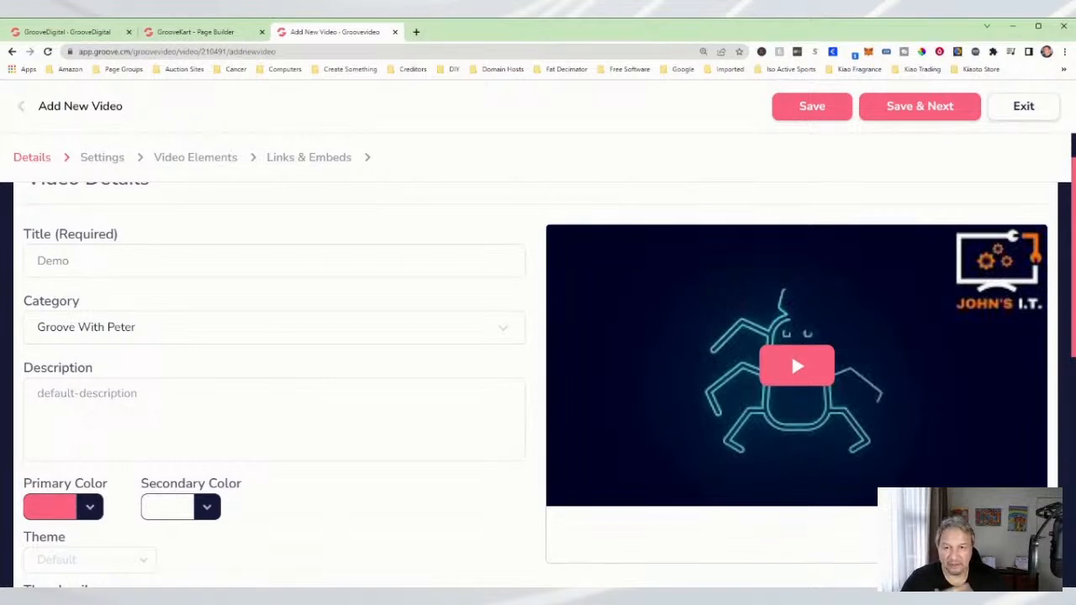
scroll(687, 440, down, 2)
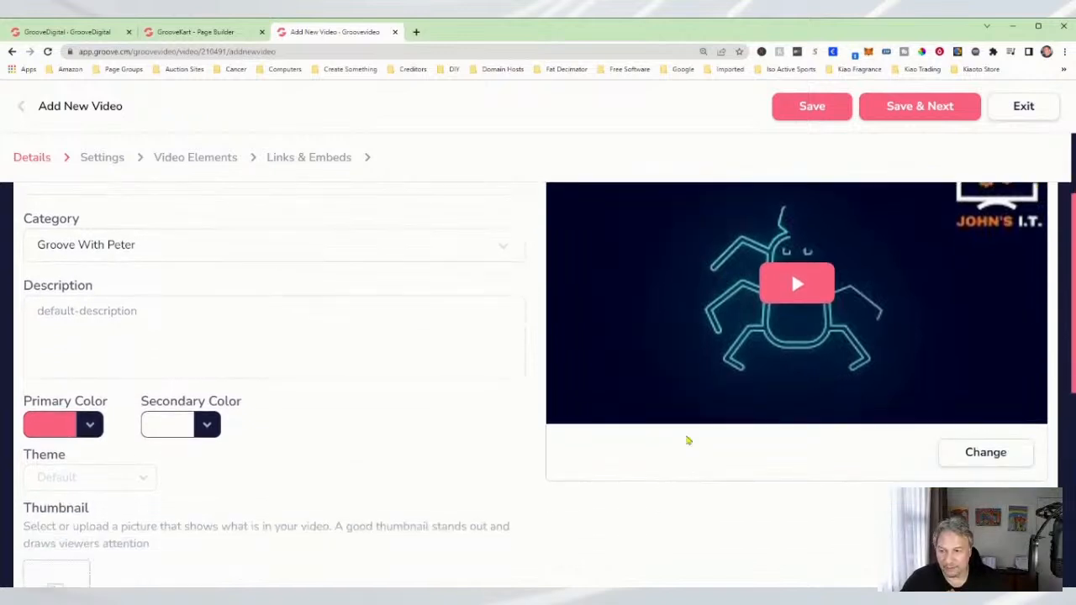
scroll(688, 457, up, 2)
scroll(169, 372, down, 1)
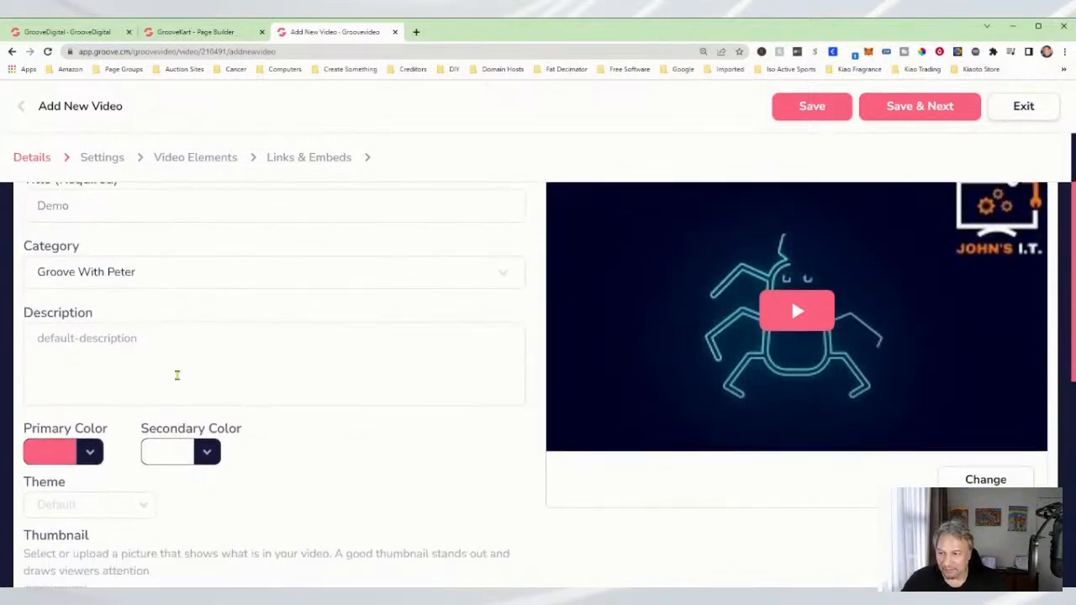
scroll(21, 384, up, 3)
double_click(60, 316)
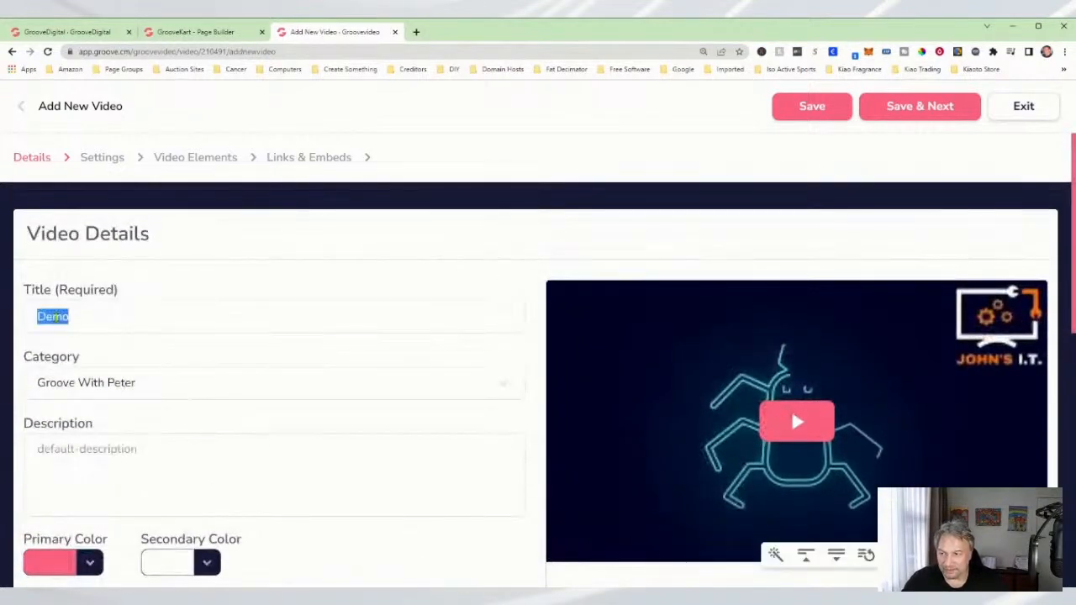
click(150, 464)
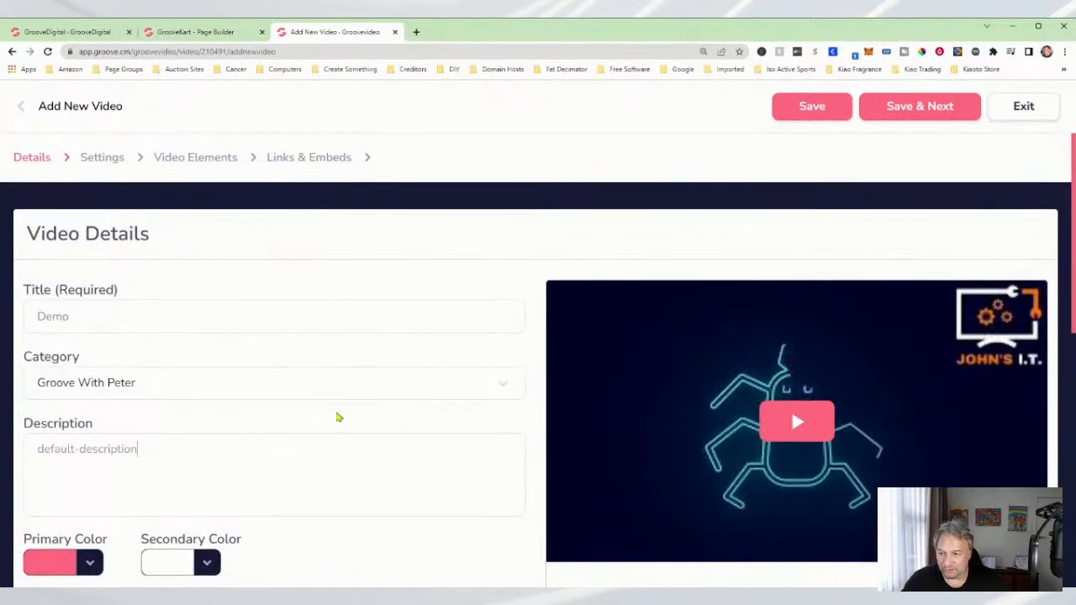
scroll(339, 415, down, 3)
scroll(143, 370, up, 2)
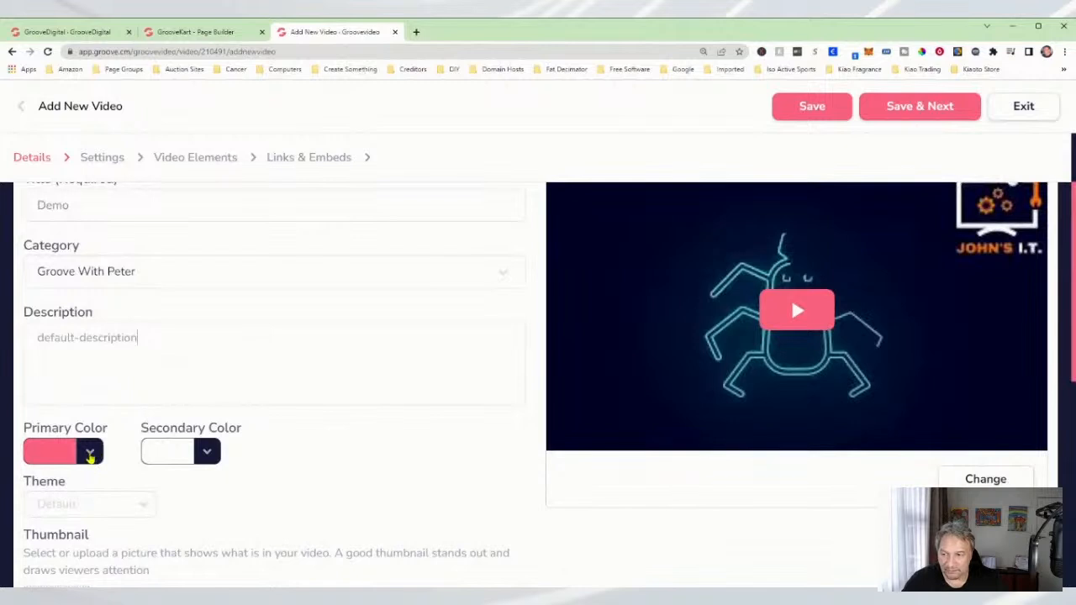
Try dark red as the Demo video's primary color, settle on green, and check the play button in the preview.
click(89, 454)
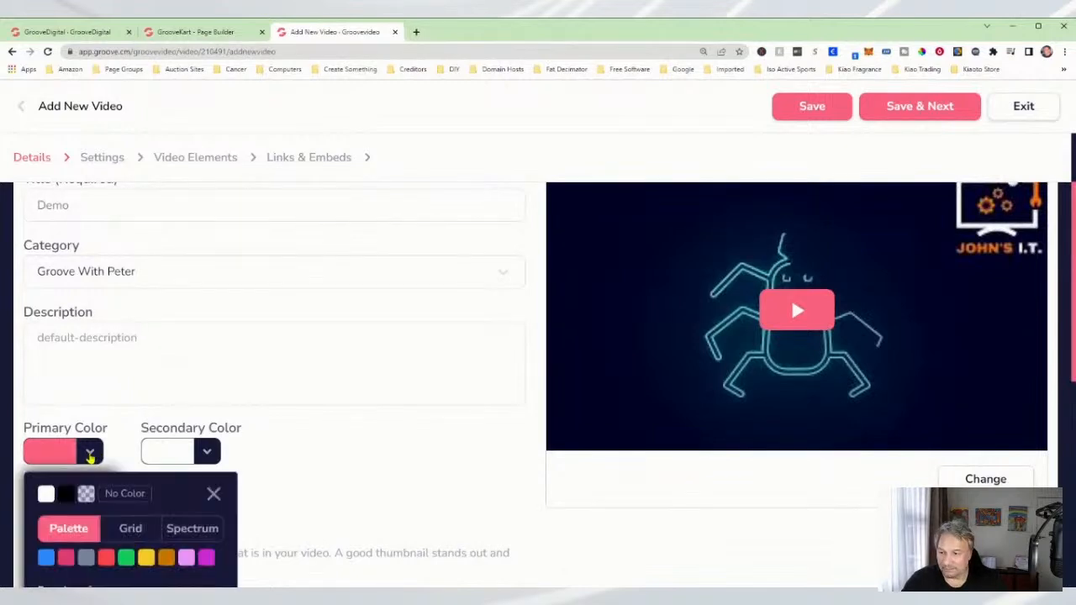
scroll(217, 492, down, 2)
mouse_move(149, 450)
mouse_move(106, 446)
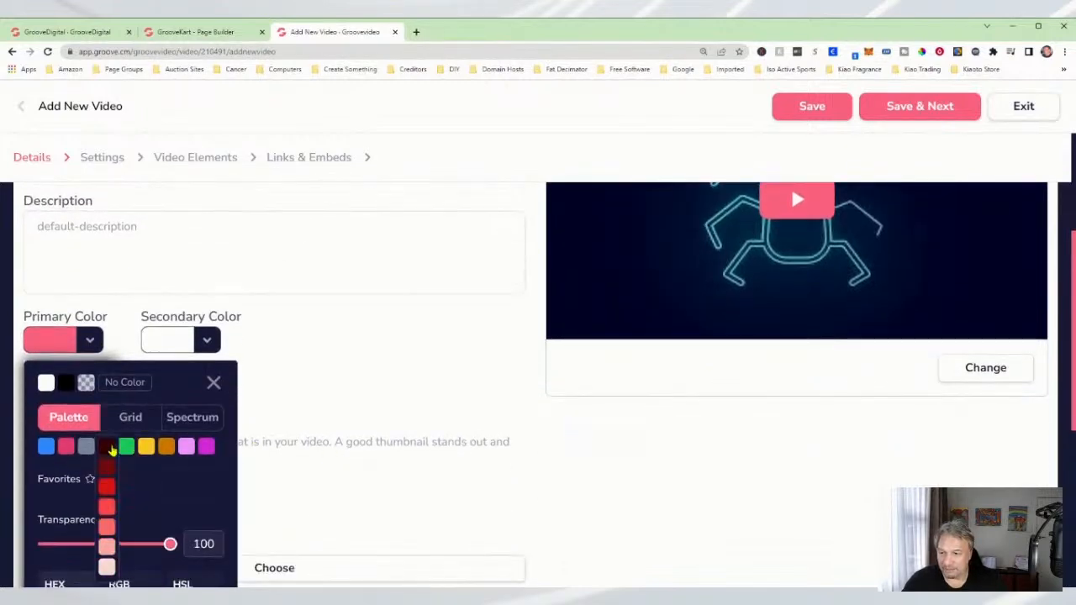
click(106, 467)
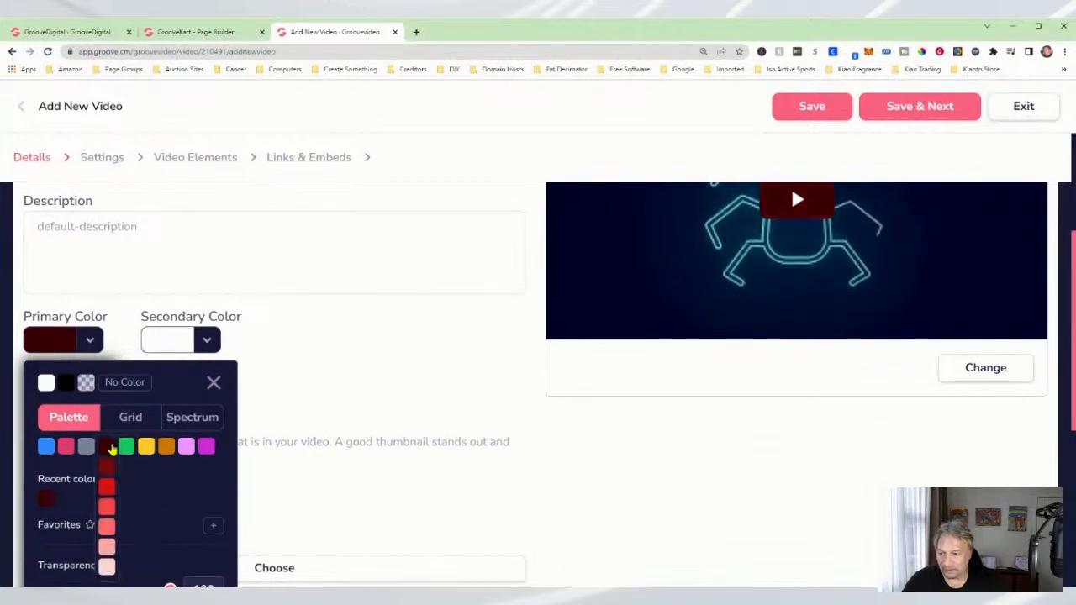
mouse_move(126, 446)
click(127, 508)
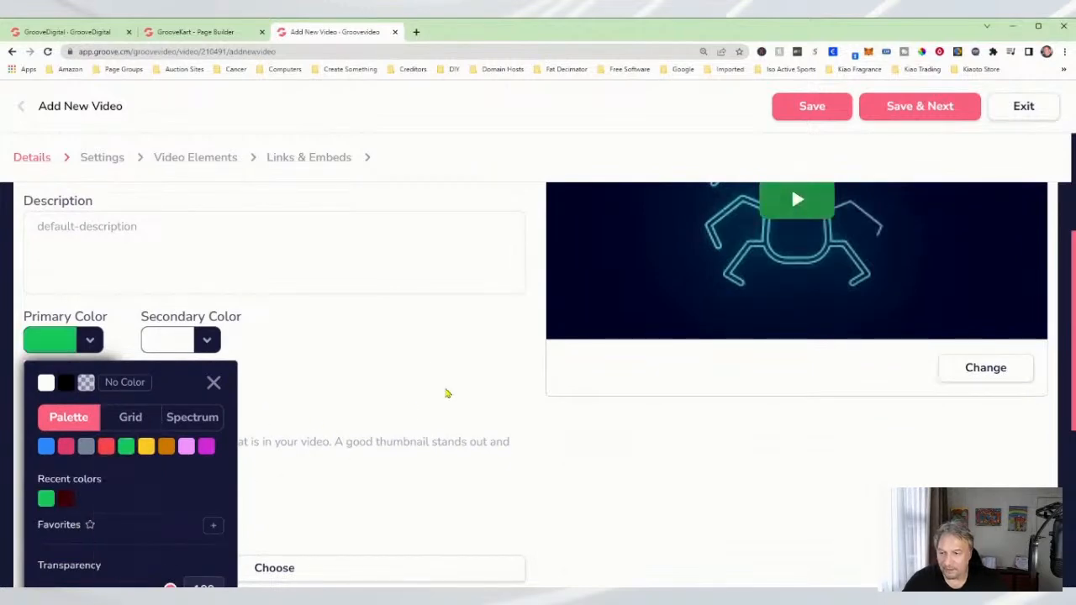
click(413, 353)
scroll(589, 344, up, 3)
Choose the GA Promotes logo with white letters on a blue circle from the image library as the Demo video's watermark.
scroll(1011, 334, down, 4)
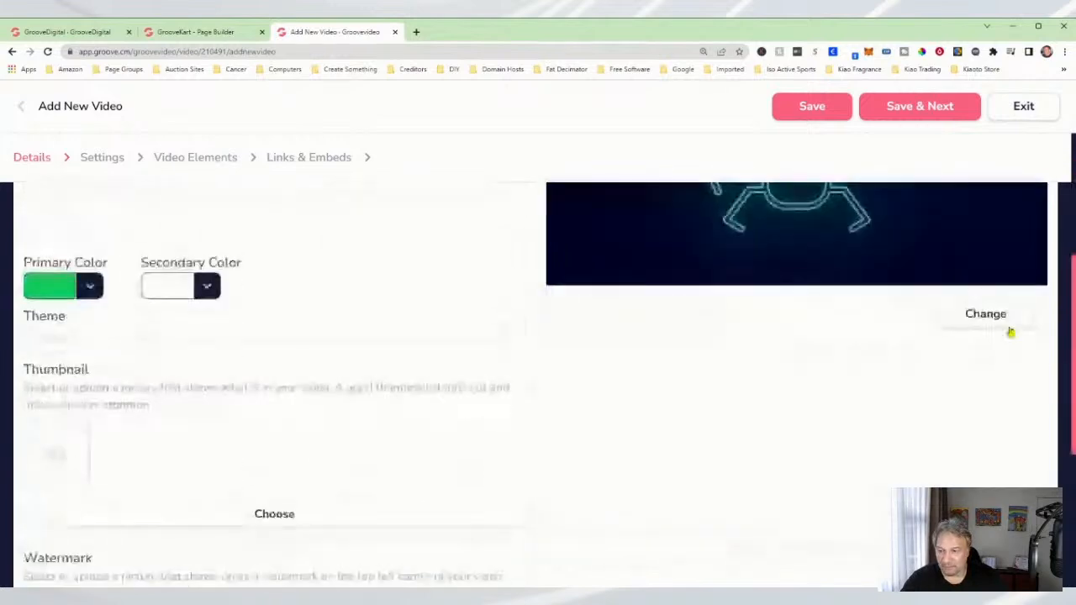
scroll(527, 396, down, 2)
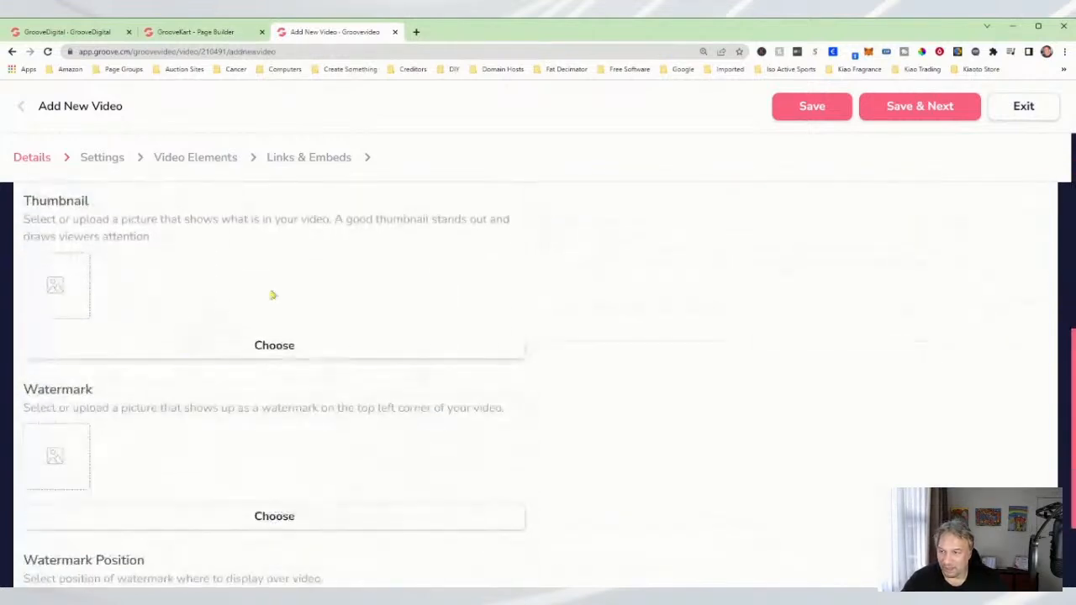
scroll(253, 328, up, 1)
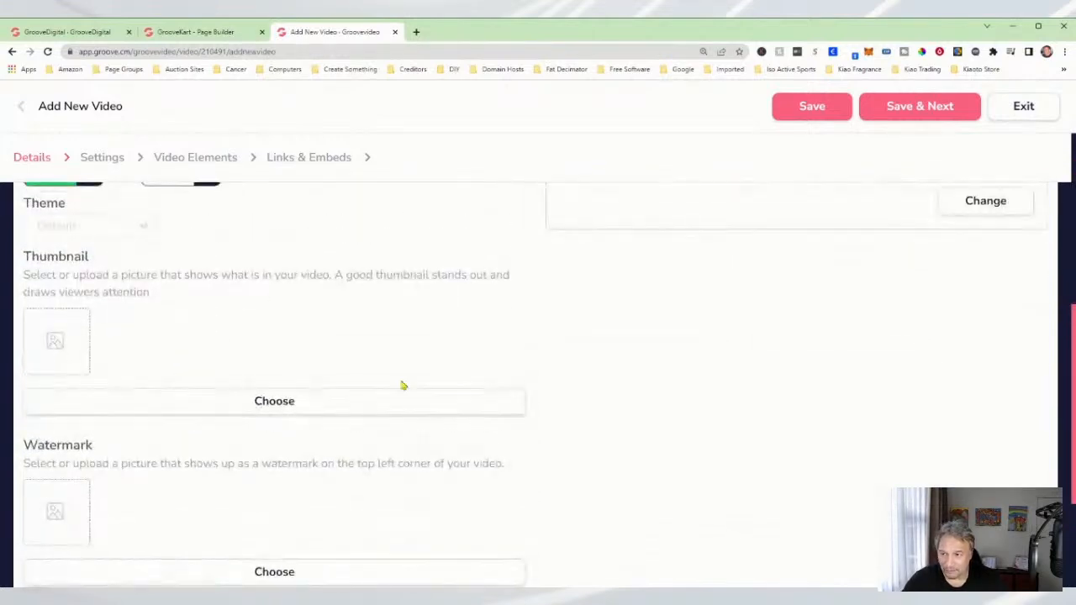
scroll(805, 257, up, 4)
scroll(555, 426, down, 4)
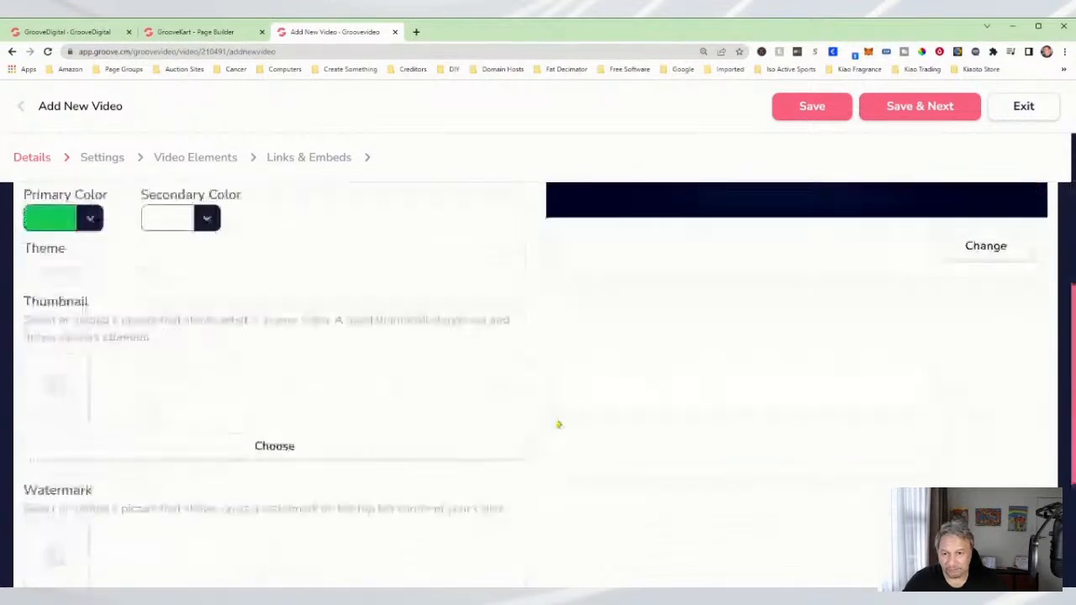
scroll(554, 434, down, 2)
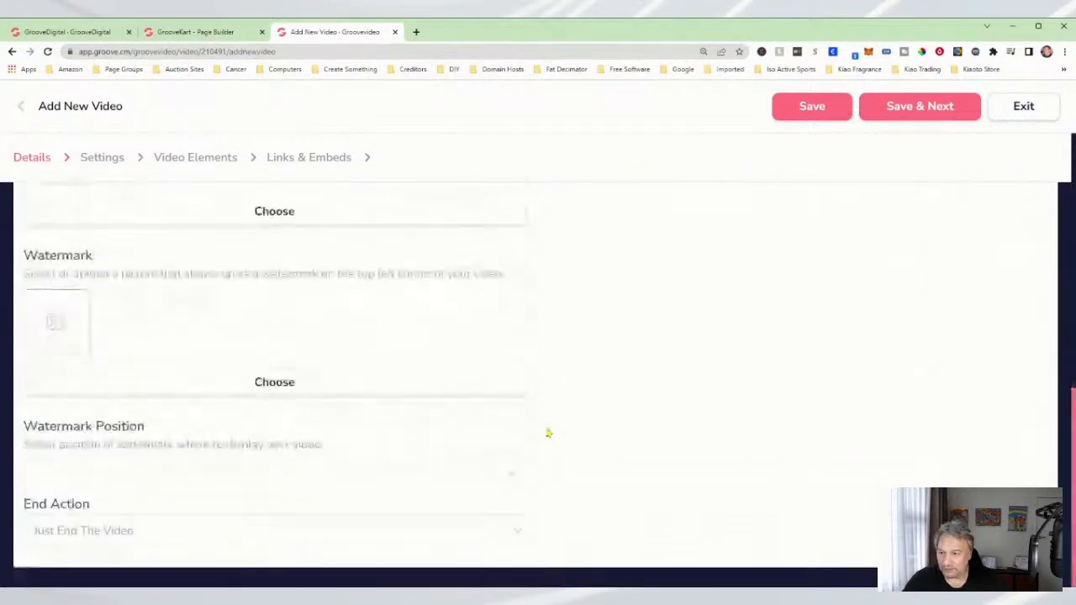
click(376, 391)
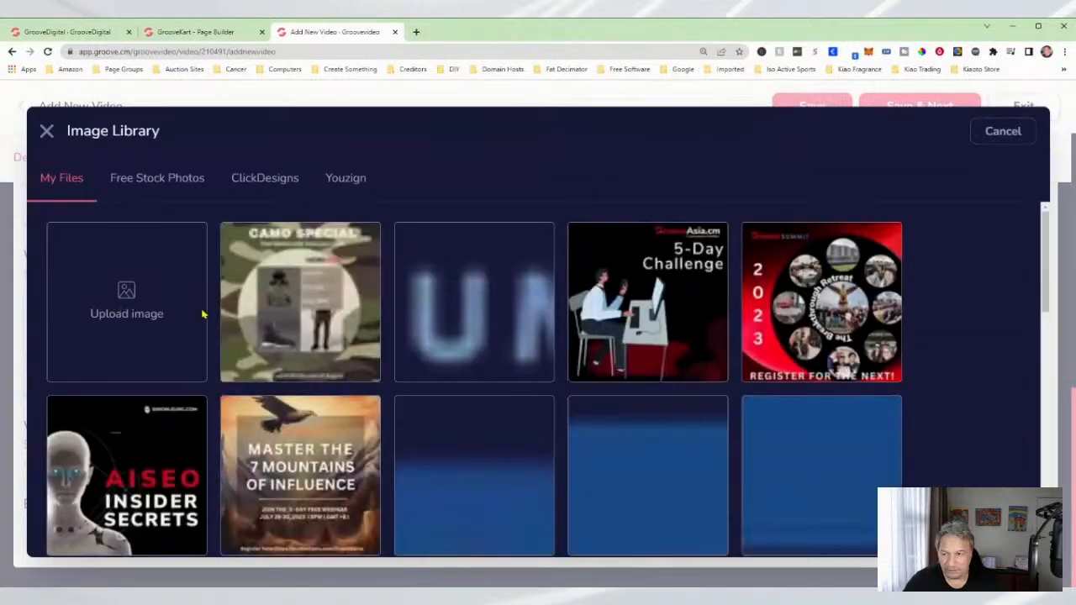
scroll(538, 322, down, 5)
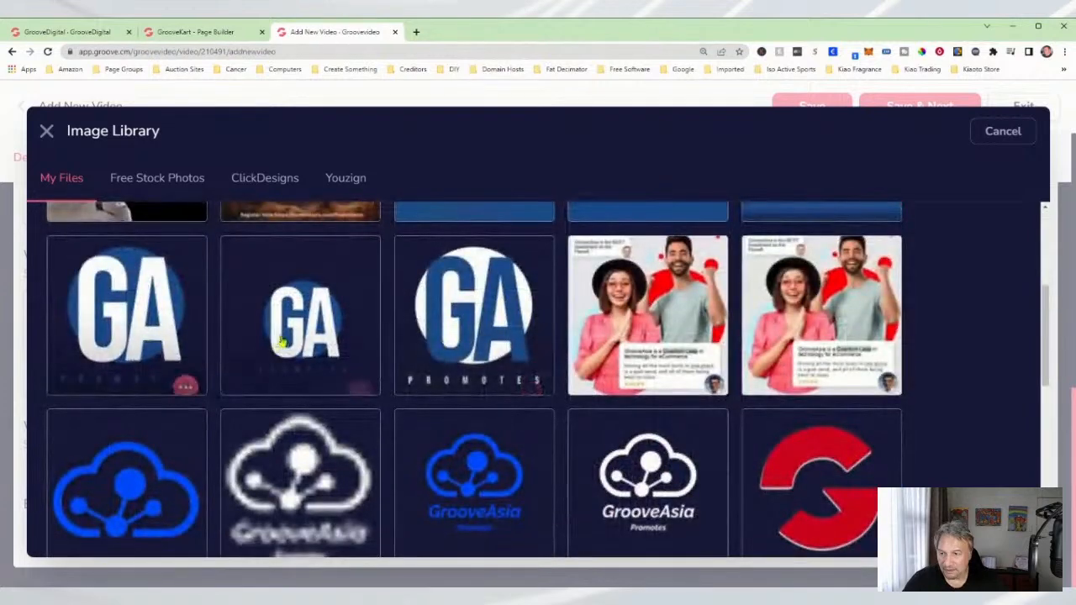
click(131, 315)
click(1003, 130)
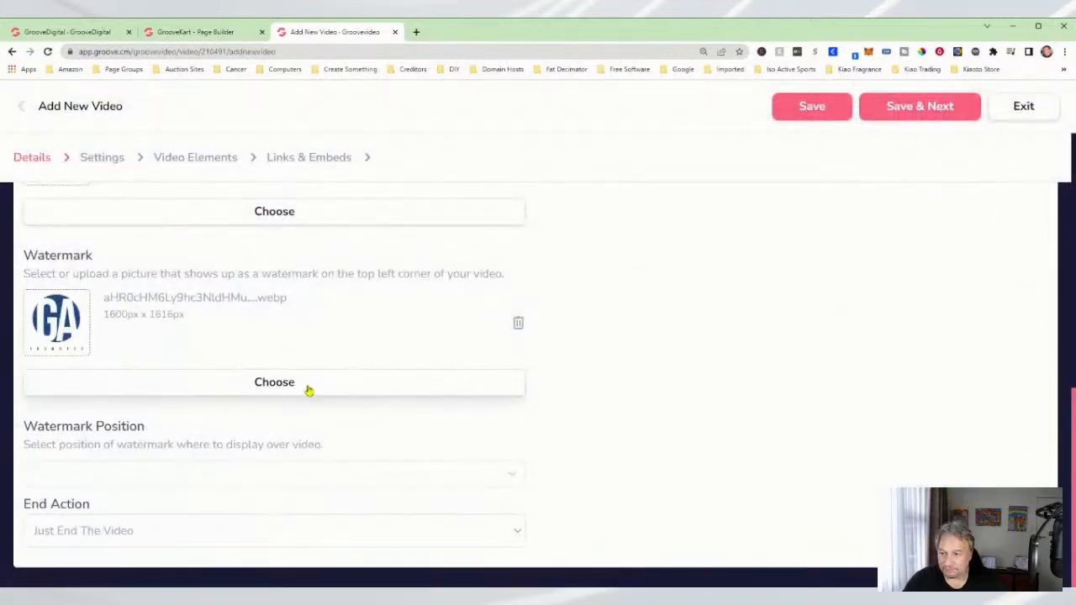
Try Top Right and Bottom Left as the position of the Demo video's watermark.
click(311, 479)
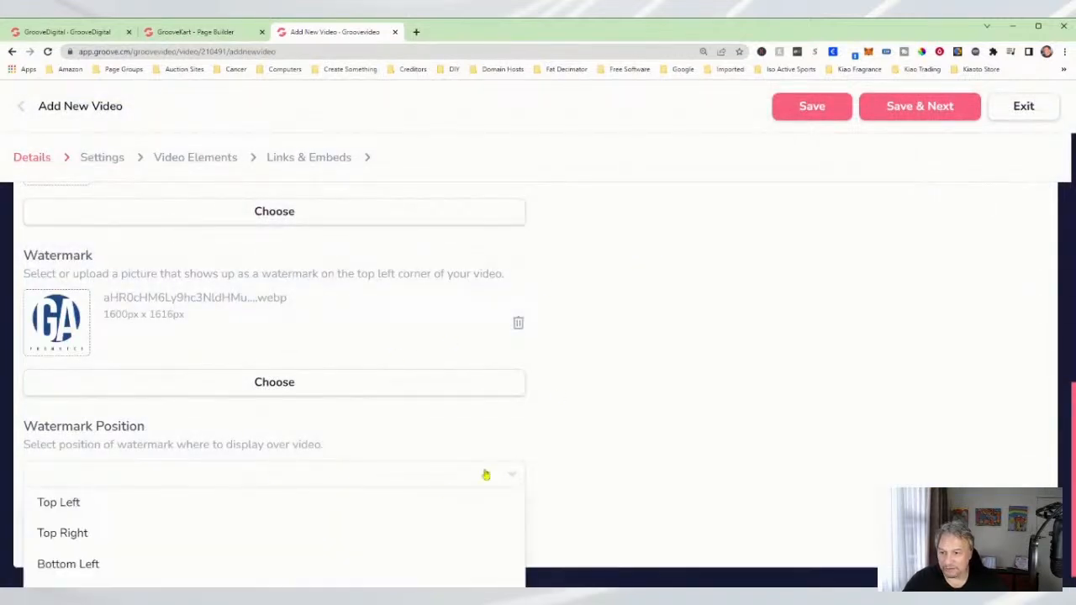
click(99, 534)
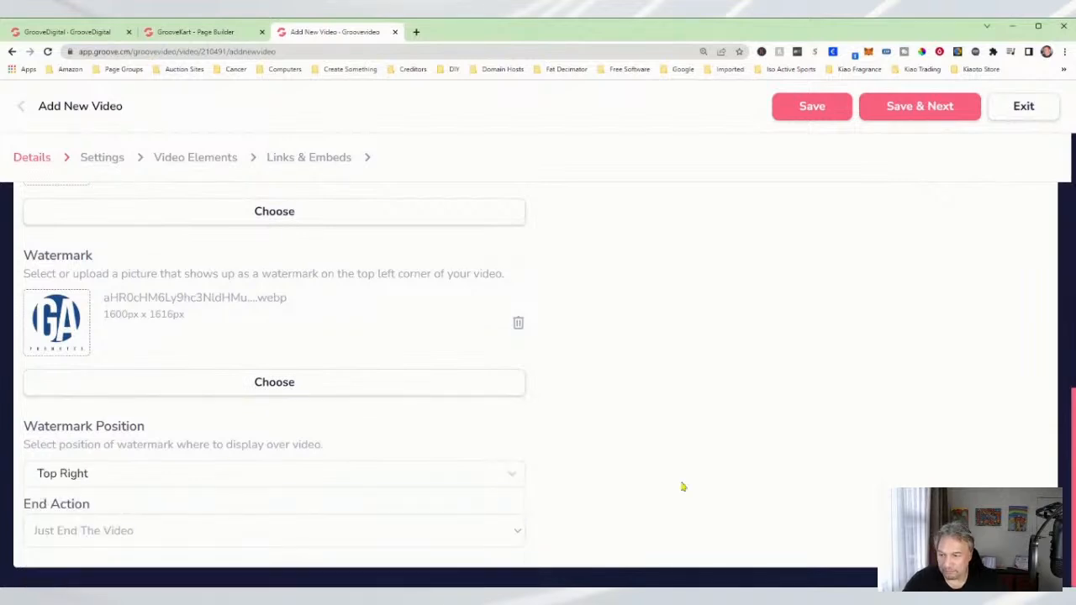
scroll(822, 497, up, 10)
scroll(978, 411, down, 6)
scroll(404, 556, up, 1)
scroll(404, 557, down, 4)
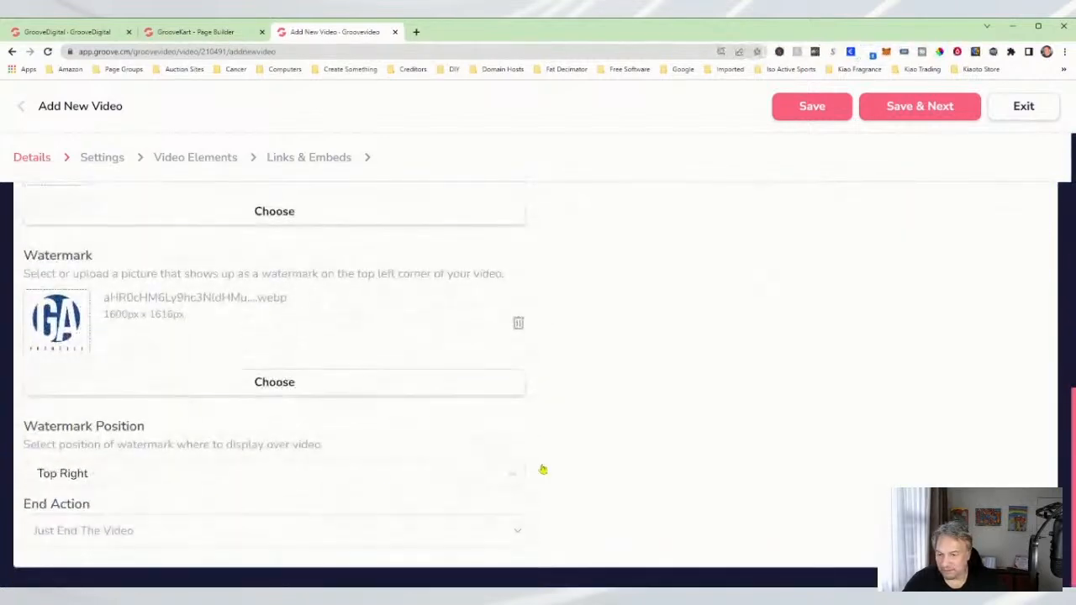
click(443, 484)
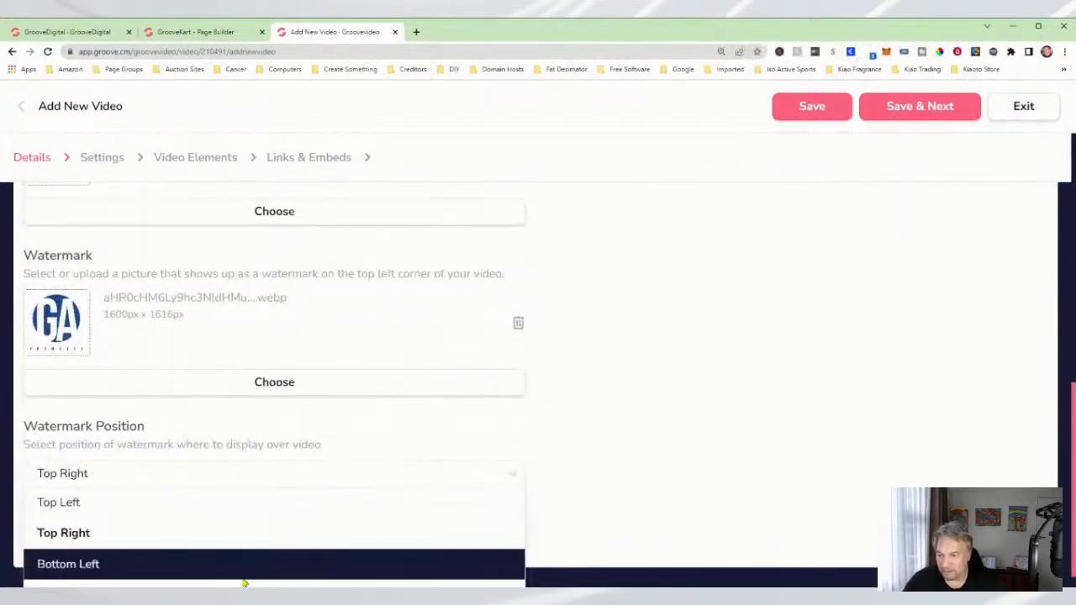
click(247, 569)
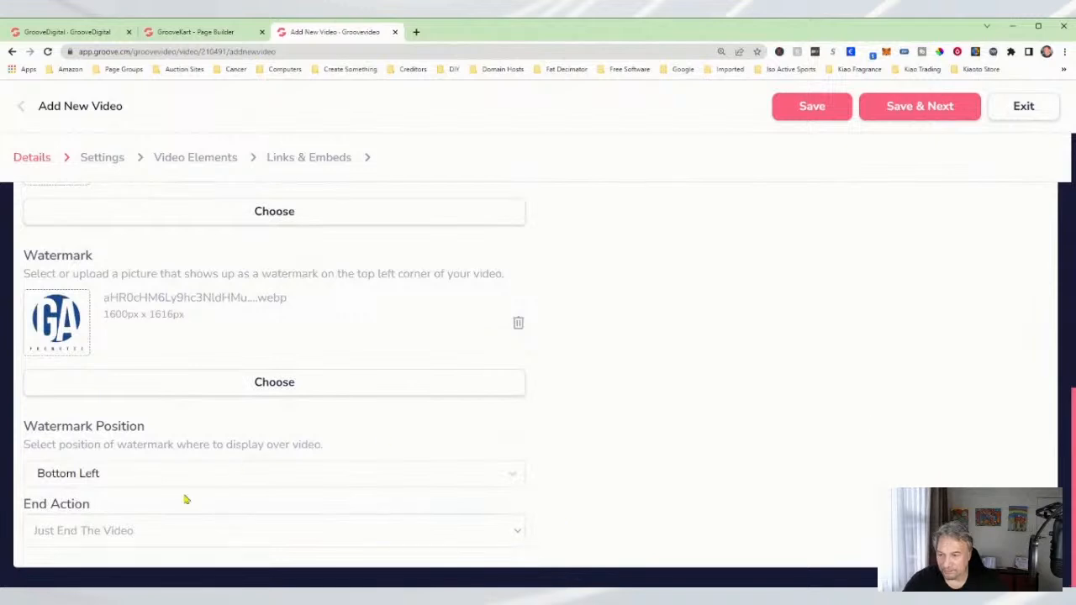
Set the watermark position to Bottom Right and check the video preview.
click(209, 481)
scroll(214, 509, up, 1)
scroll(214, 522, down, 1)
click(173, 569)
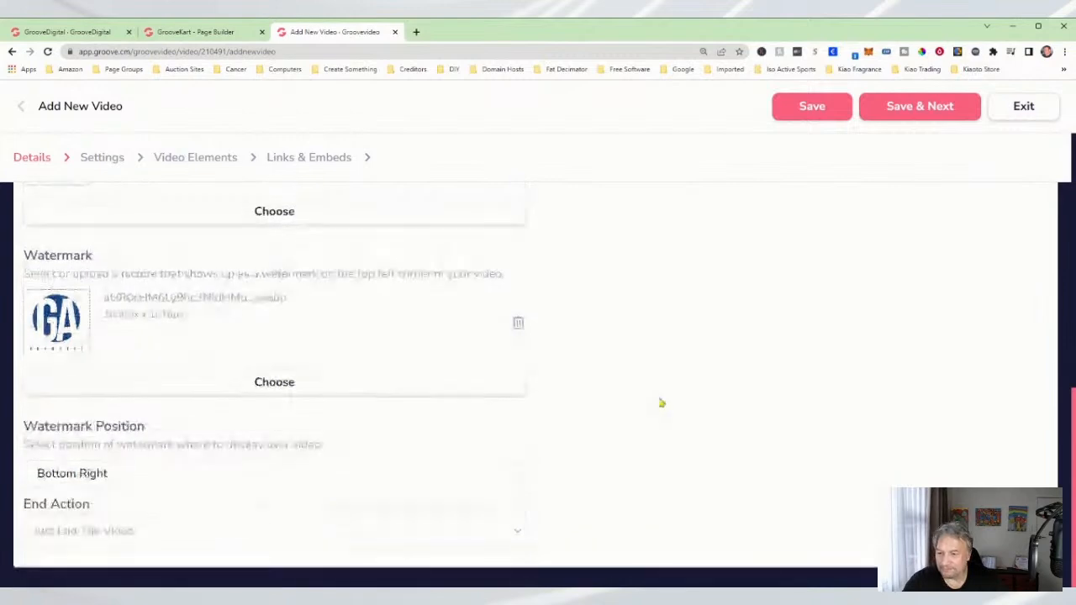
scroll(730, 372, up, 10)
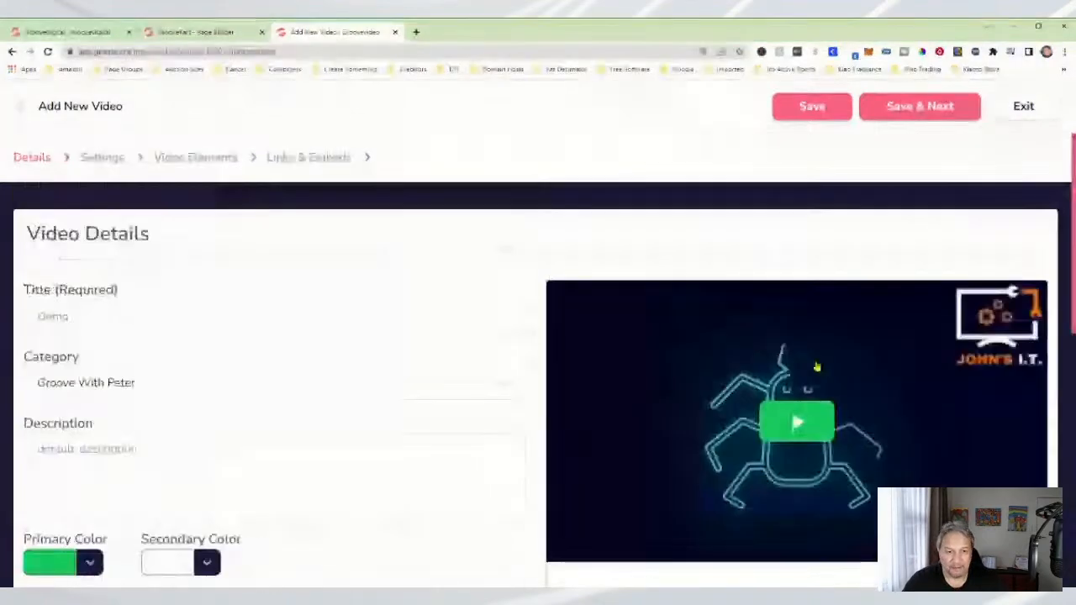
scroll(817, 366, down, 2)
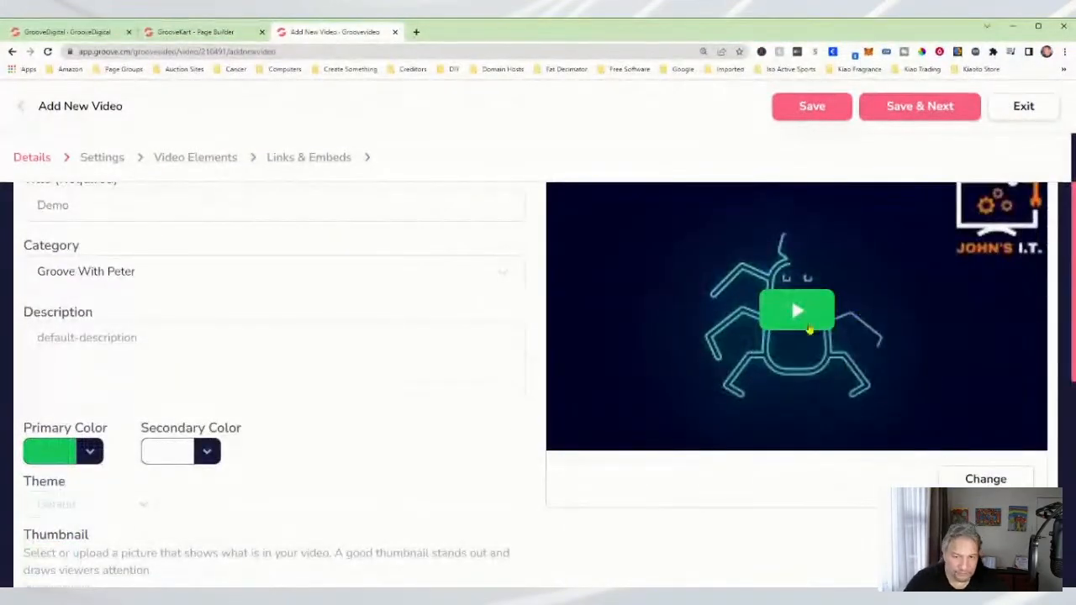
scroll(281, 455, up, 2)
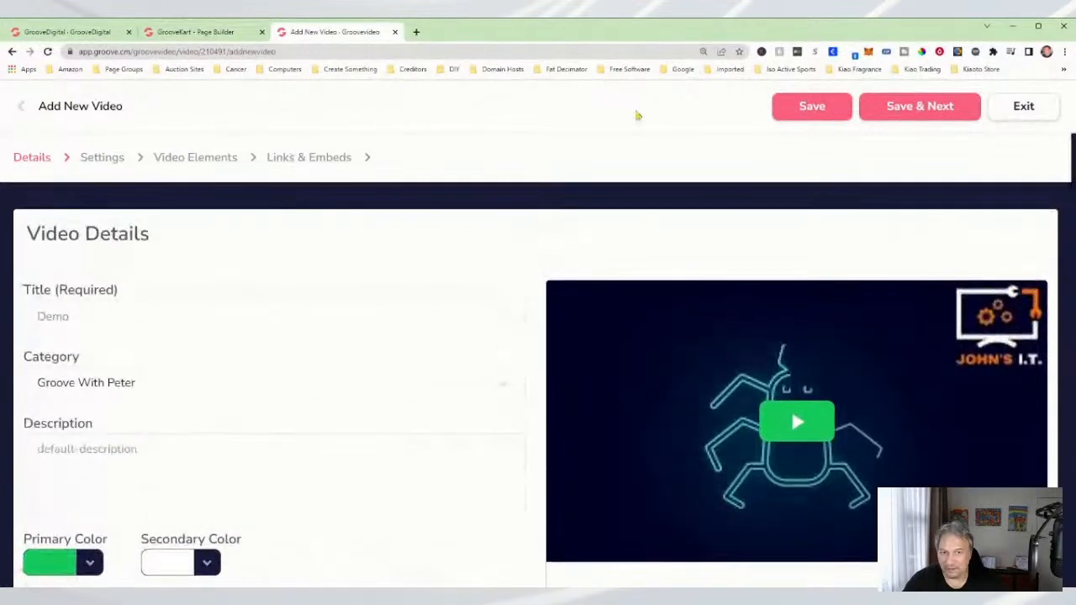
Save the Demo video's details, continue to its settings, and turn off Show Controls.
click(922, 119)
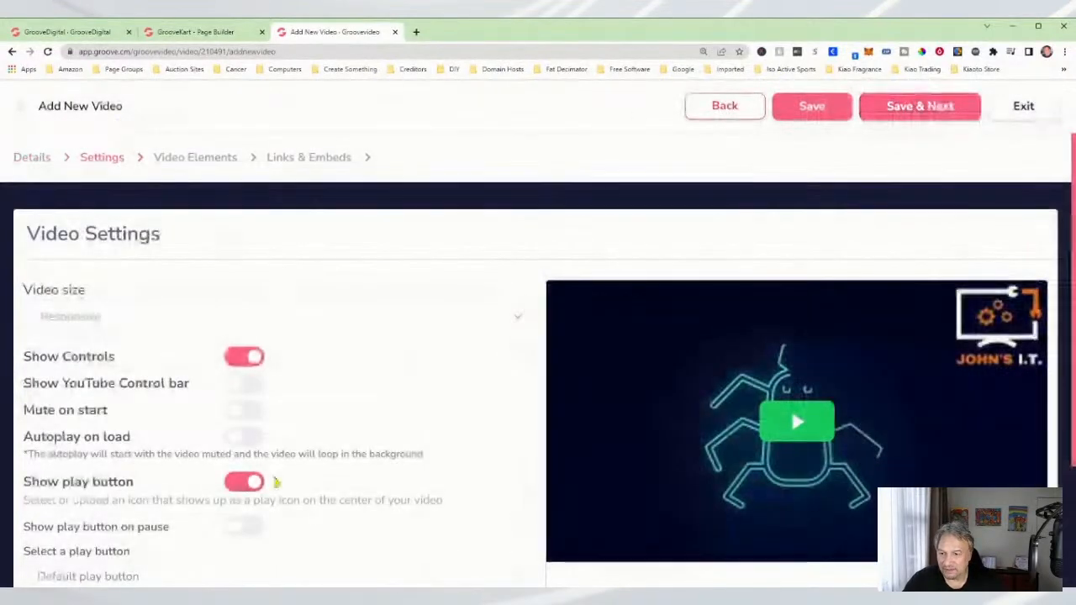
scroll(134, 336, down, 2)
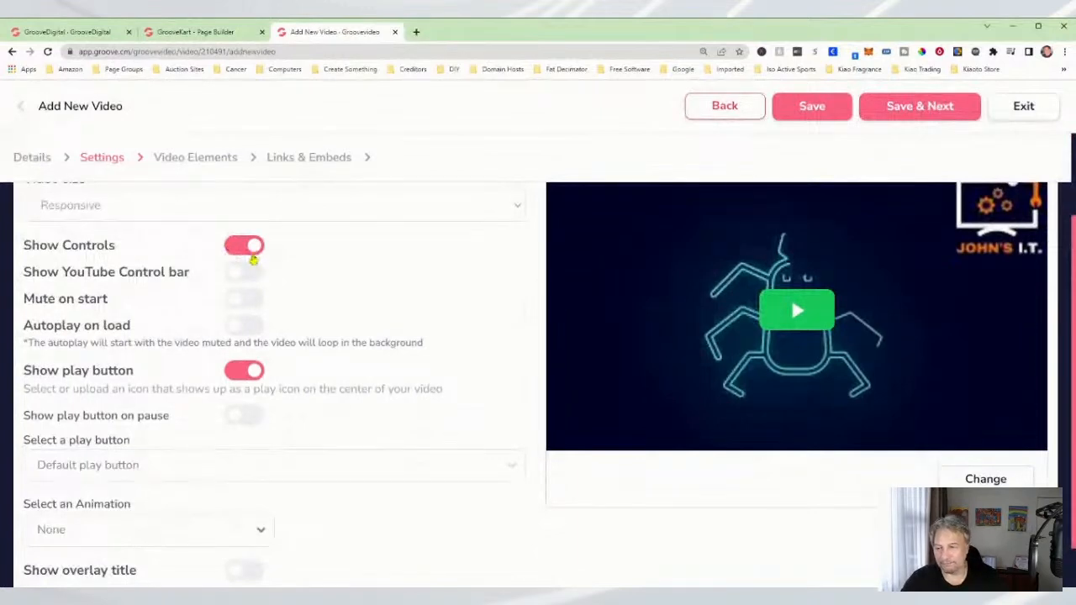
click(243, 245)
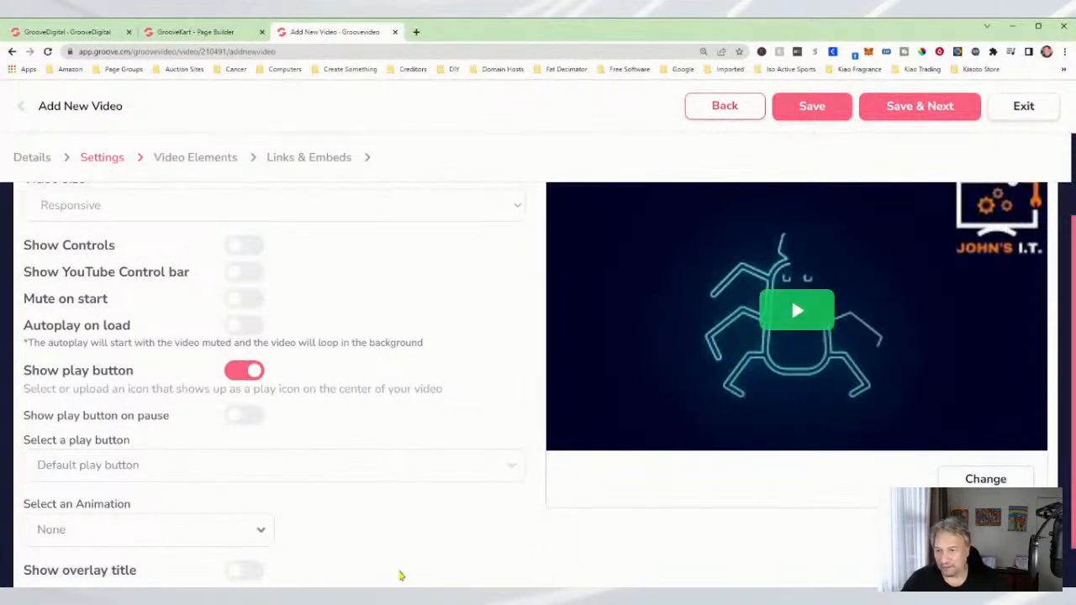
Switch the play button to one from the library, select the pink circled outline icon playbutton12.png, and check the preview.
scroll(266, 439, down, 1)
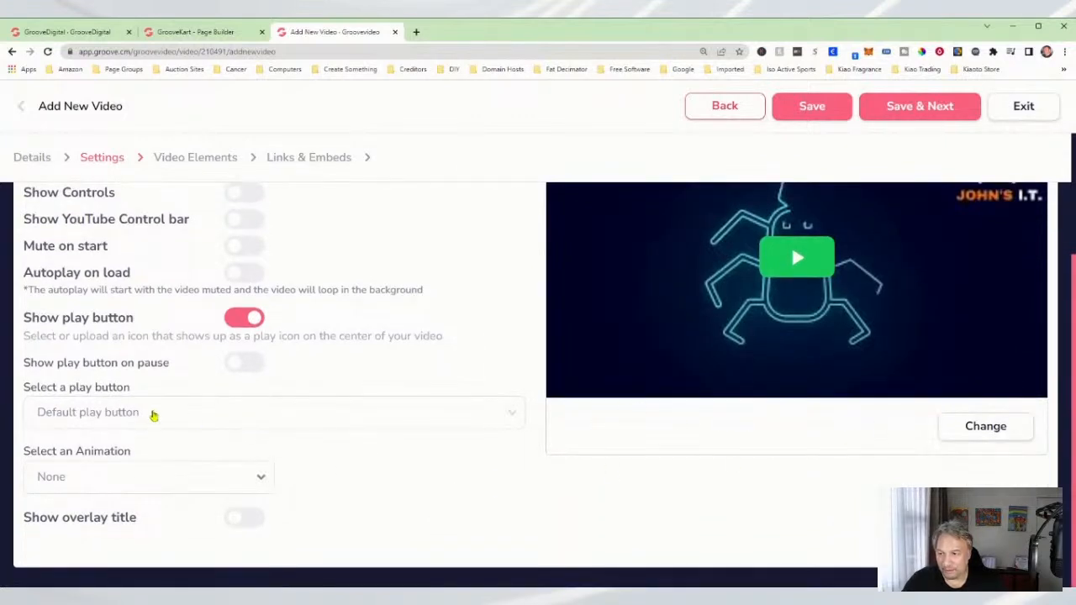
click(152, 413)
scroll(555, 502, down, 2)
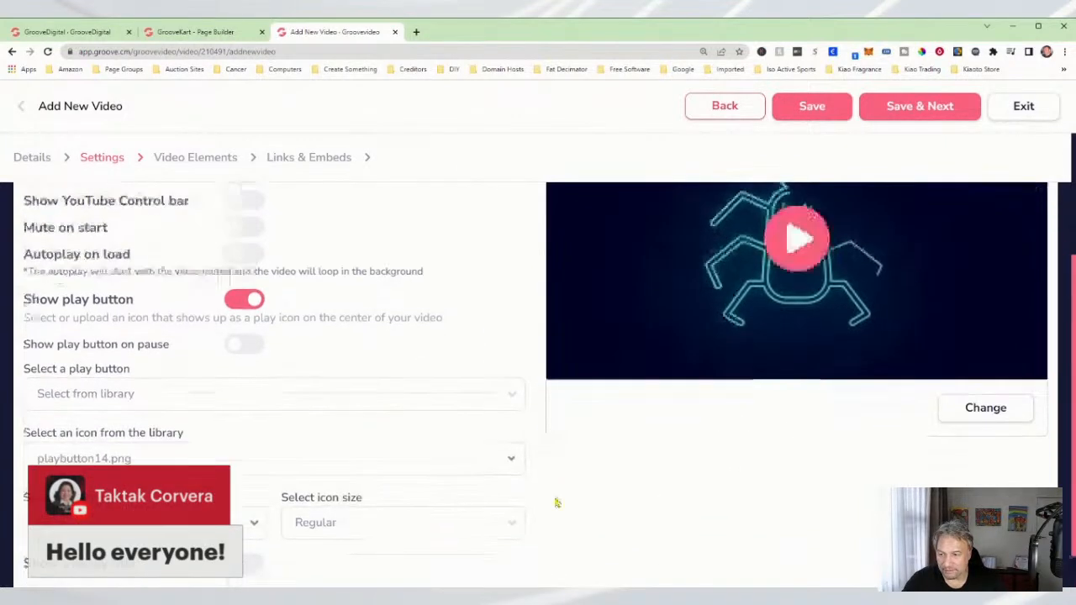
click(239, 423)
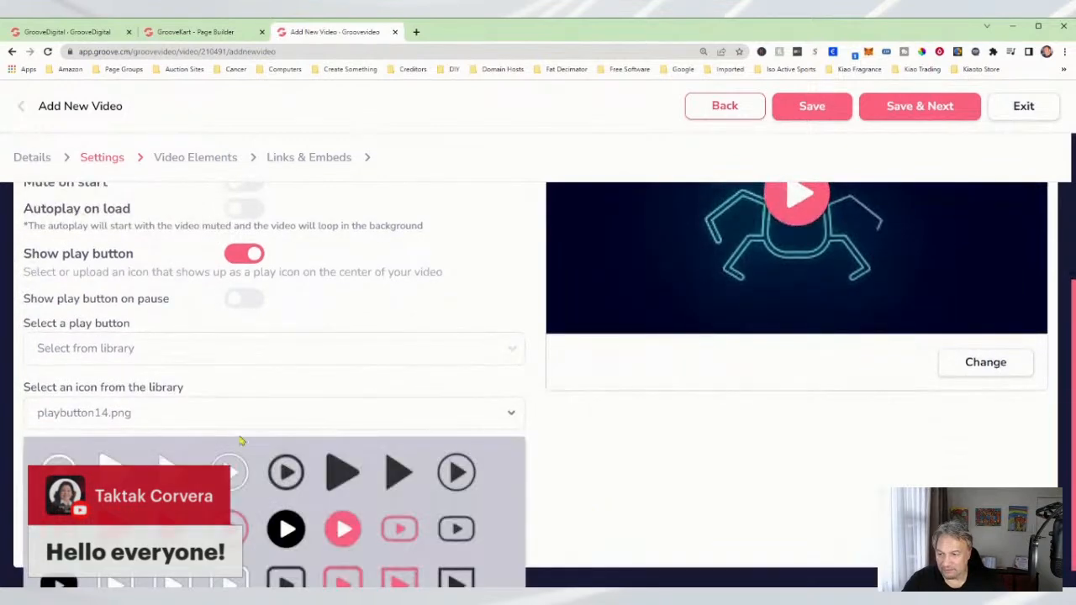
scroll(595, 476, down, 1)
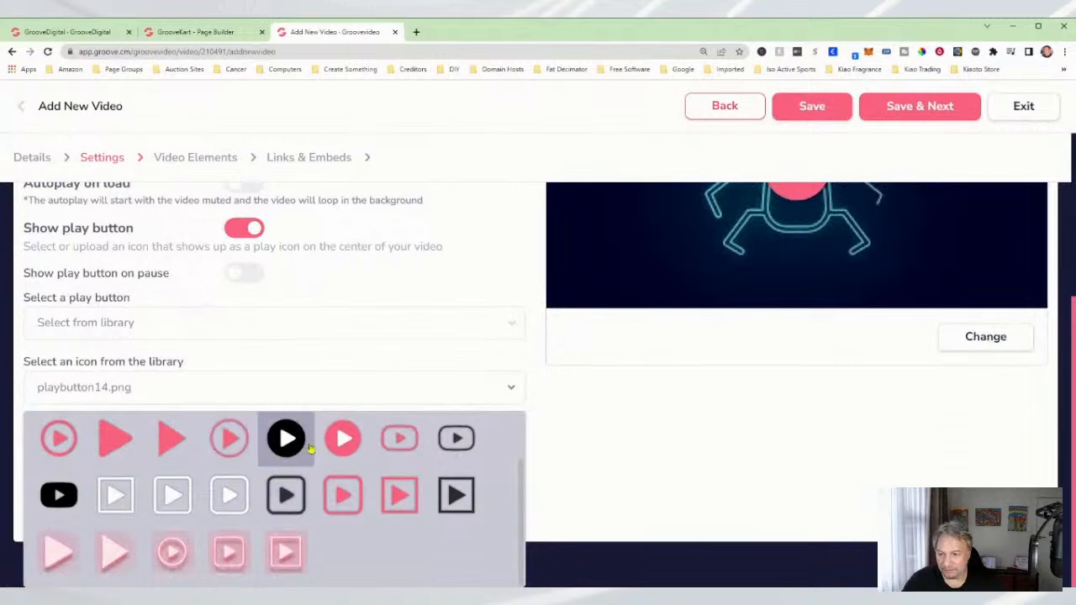
click(235, 439)
scroll(670, 485, up, 3)
scroll(670, 485, down, 1)
scroll(670, 485, up, 1)
scroll(671, 485, down, 1)
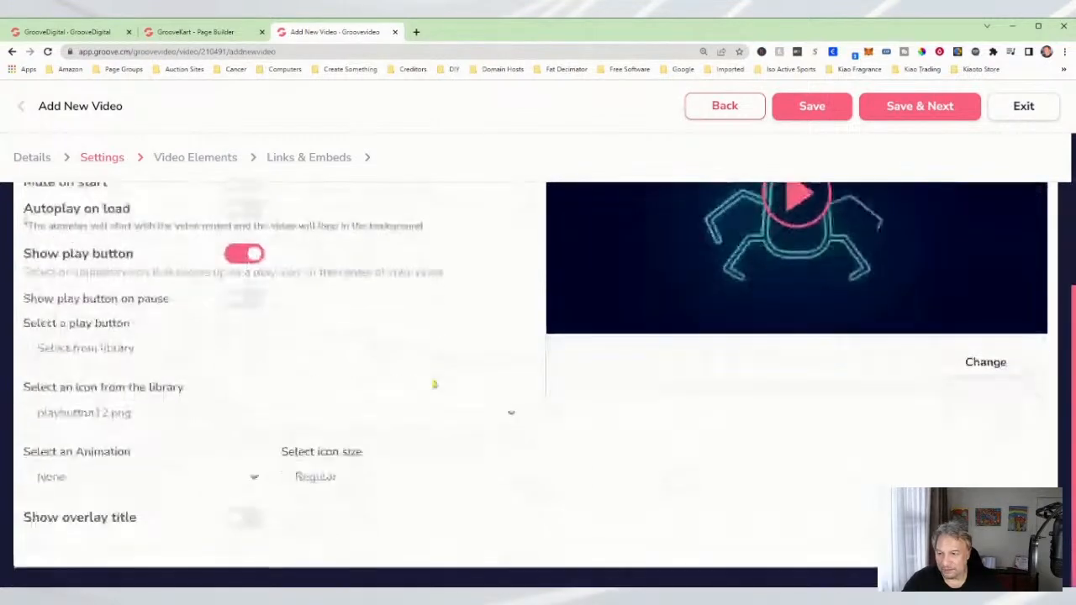
Turn off Show play button and turn on Autoplay on load for the Demo video.
click(244, 255)
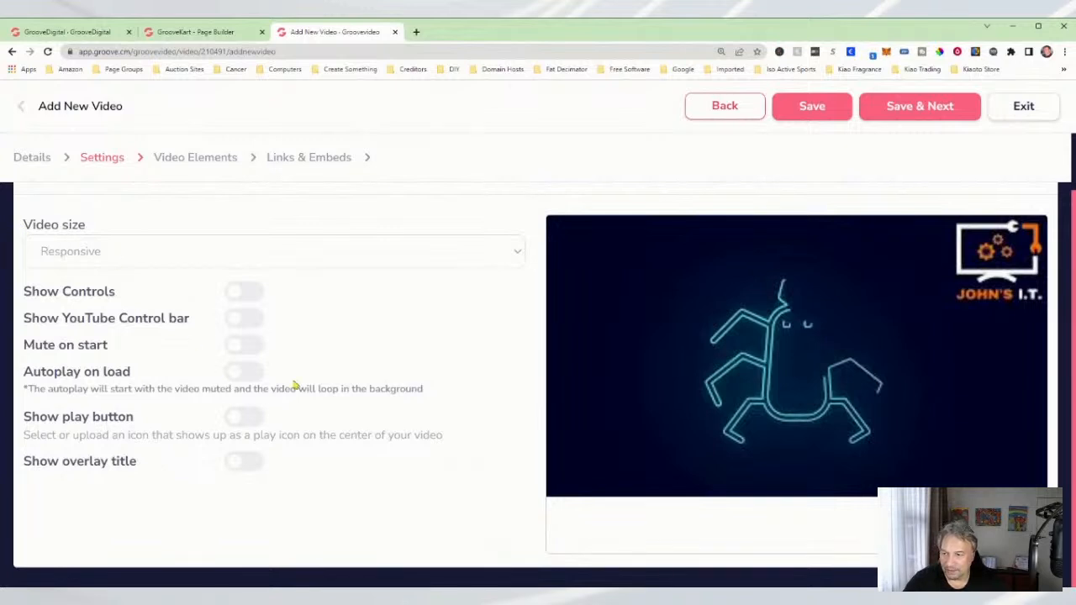
scroll(252, 378, up, 1)
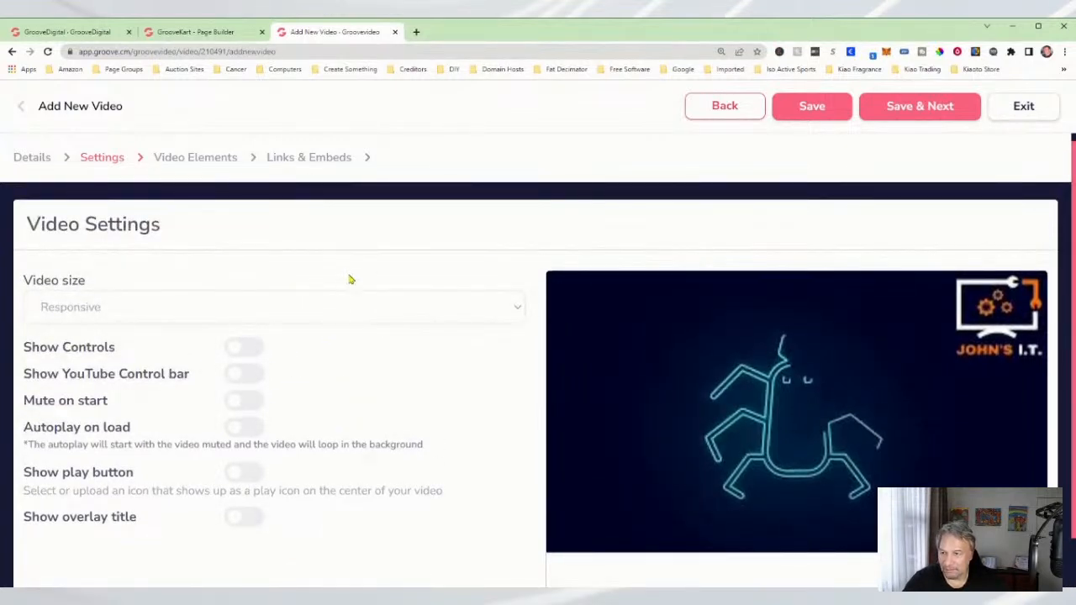
scroll(348, 280, down, 1)
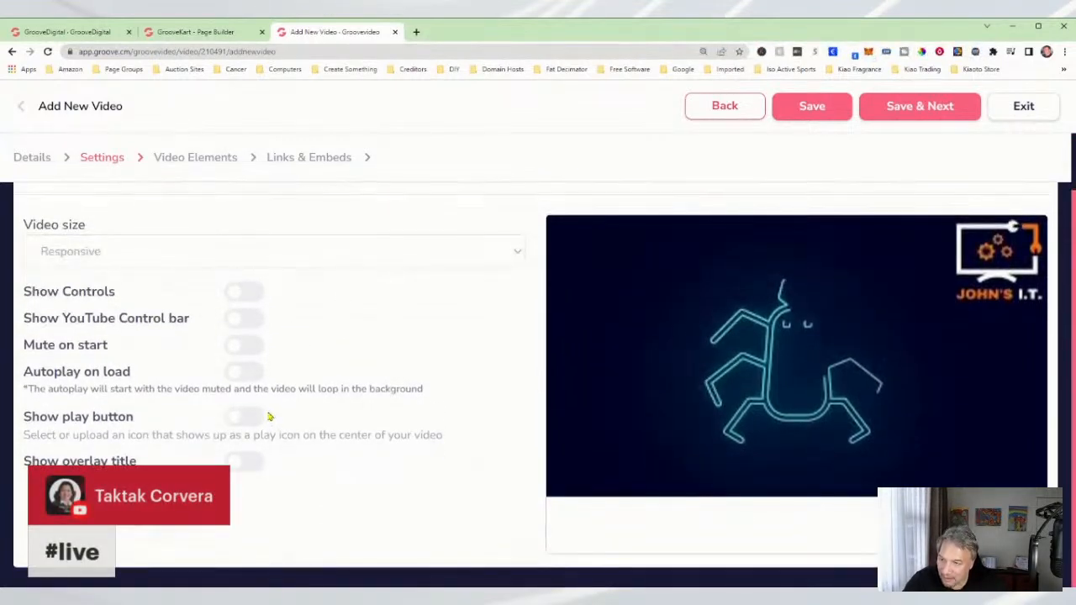
click(243, 373)
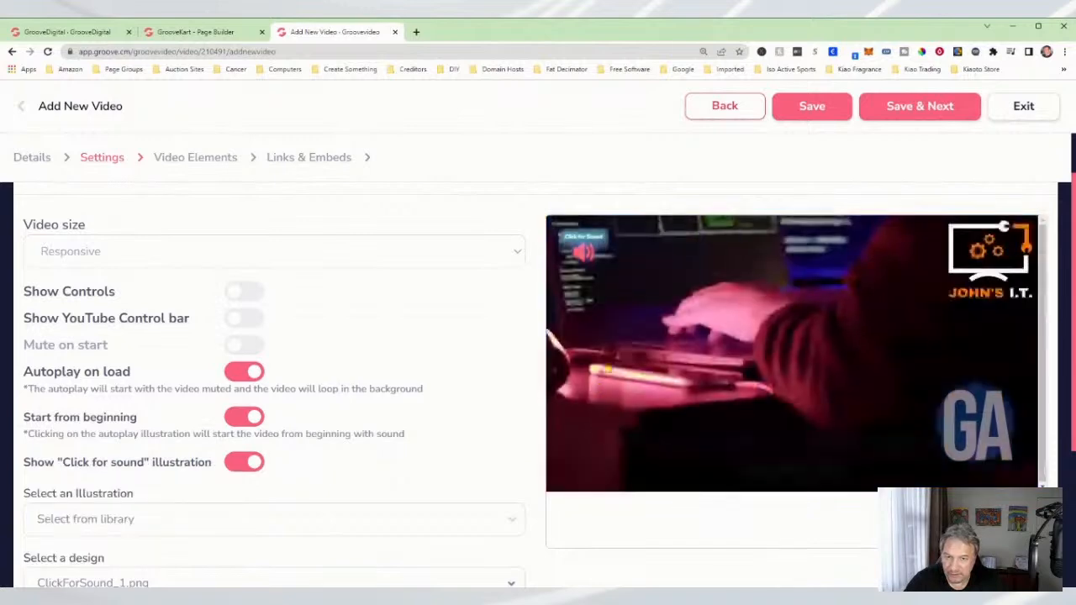
Set the click-for-sound illustration to the white outlined square Tap to Unmute design from the library and check it in the preview.
scroll(480, 457, down, 2)
scroll(699, 480, up, 1)
scroll(701, 470, down, 1)
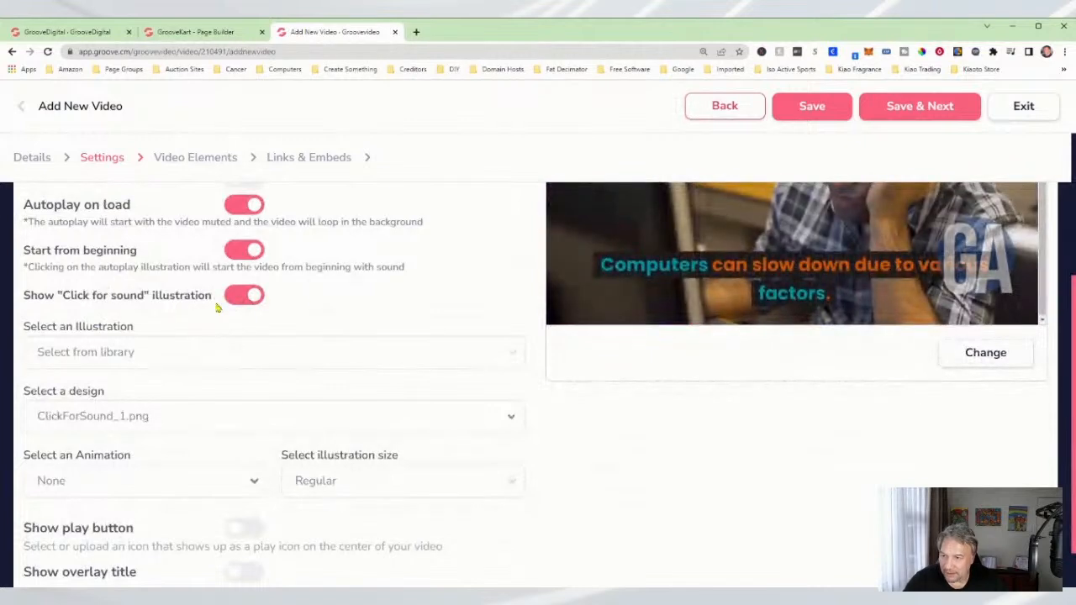
click(197, 362)
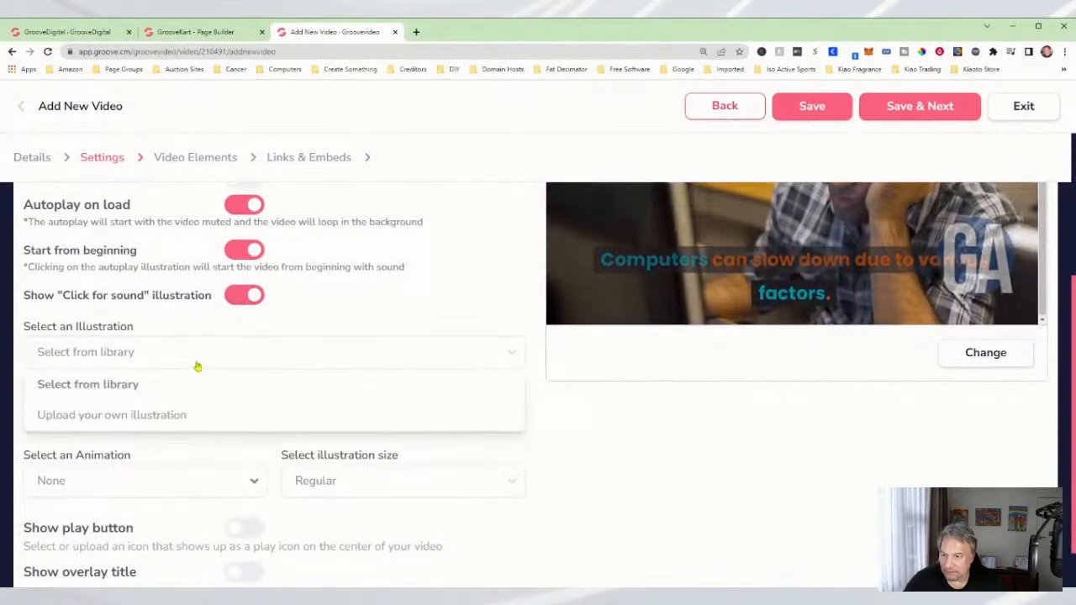
click(122, 385)
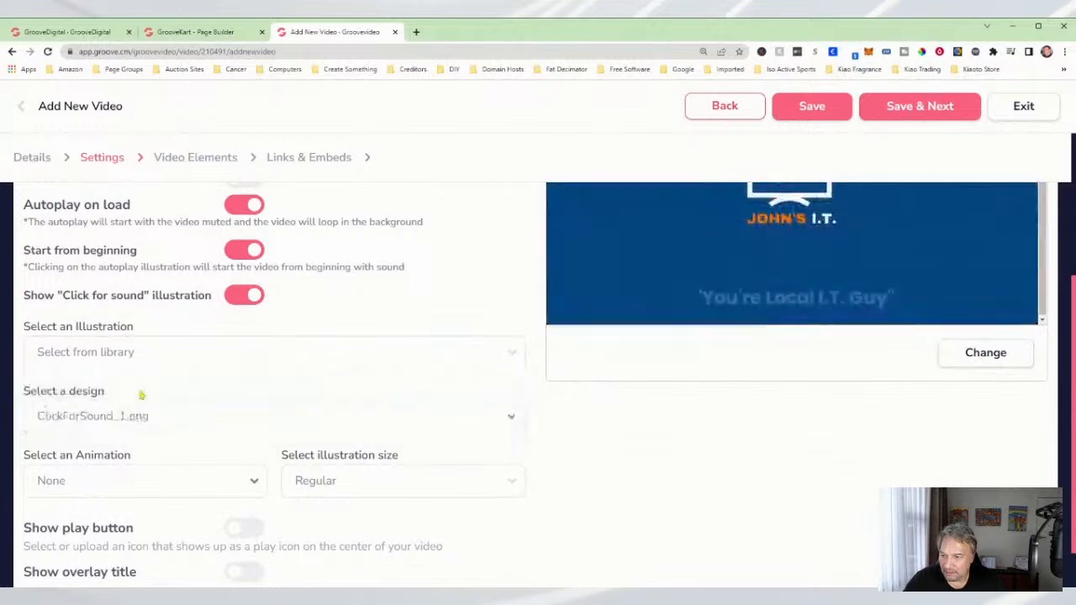
click(151, 427)
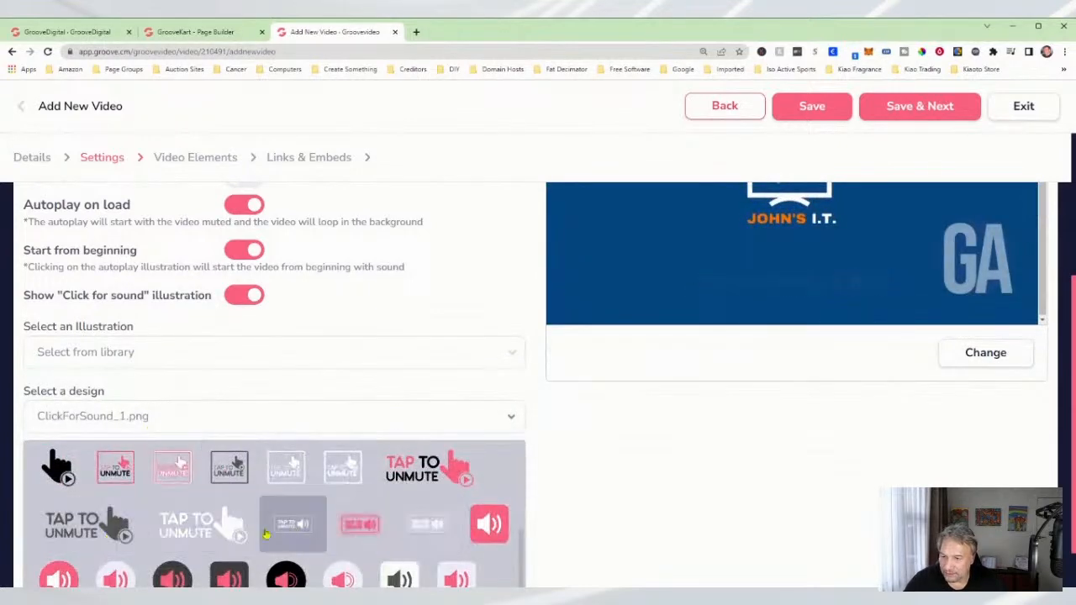
click(287, 467)
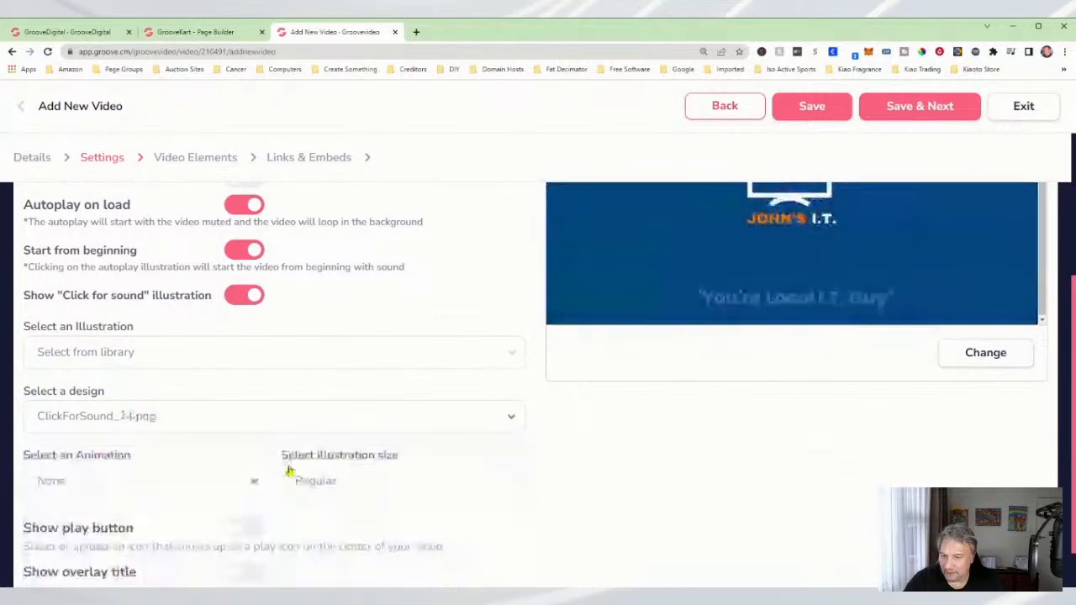
scroll(617, 396, up, 3)
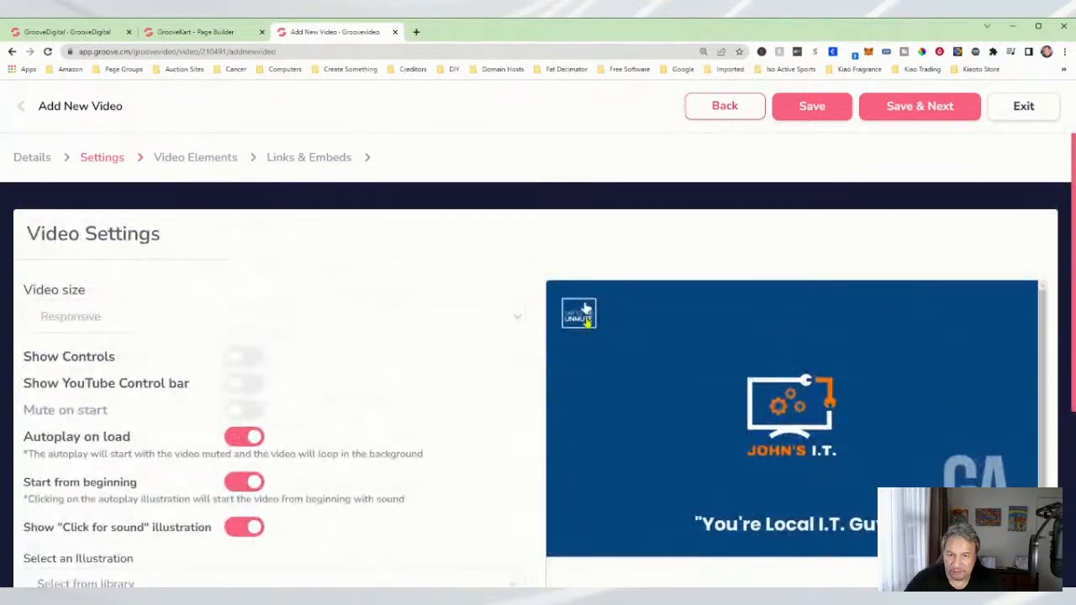
Save the Demo video's settings, continue through the remaining setup pages to save the published video, and exit to the video library.
scroll(366, 463, down, 2)
scroll(370, 467, down, 2)
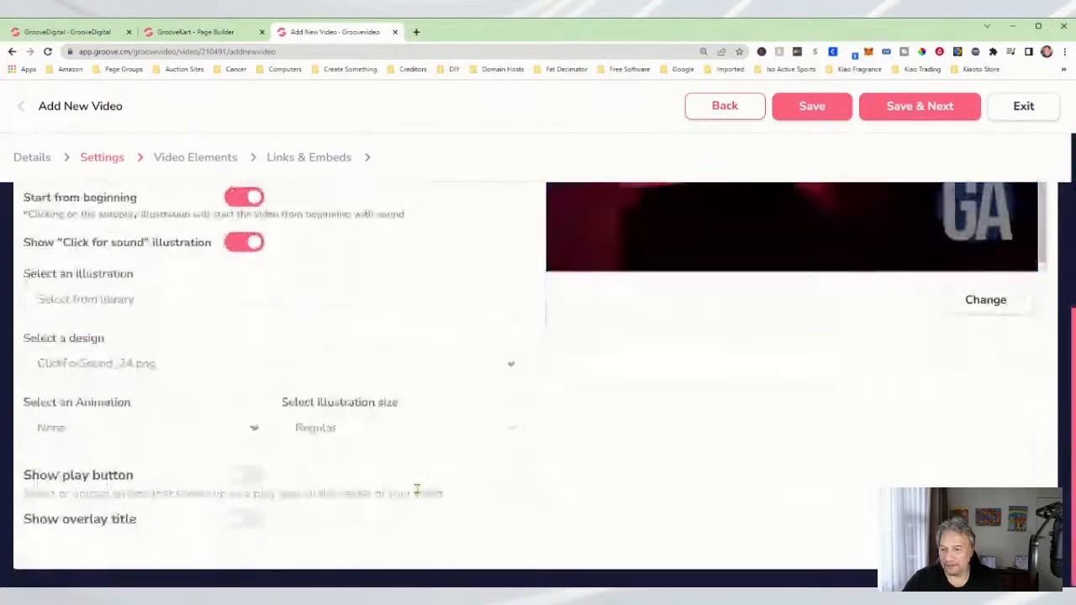
scroll(422, 490, up, 5)
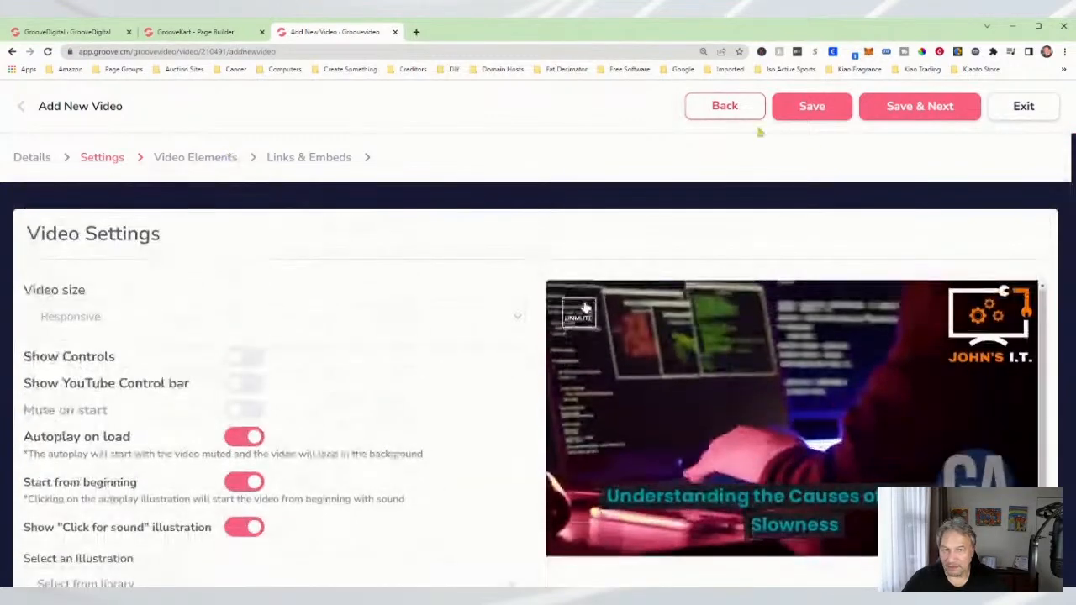
click(911, 108)
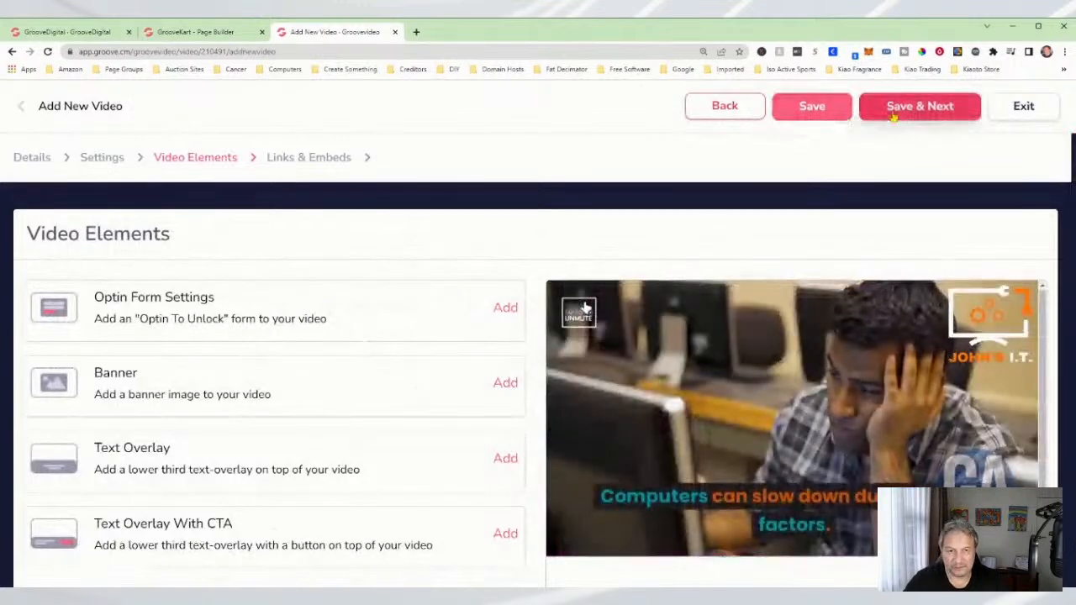
click(945, 107)
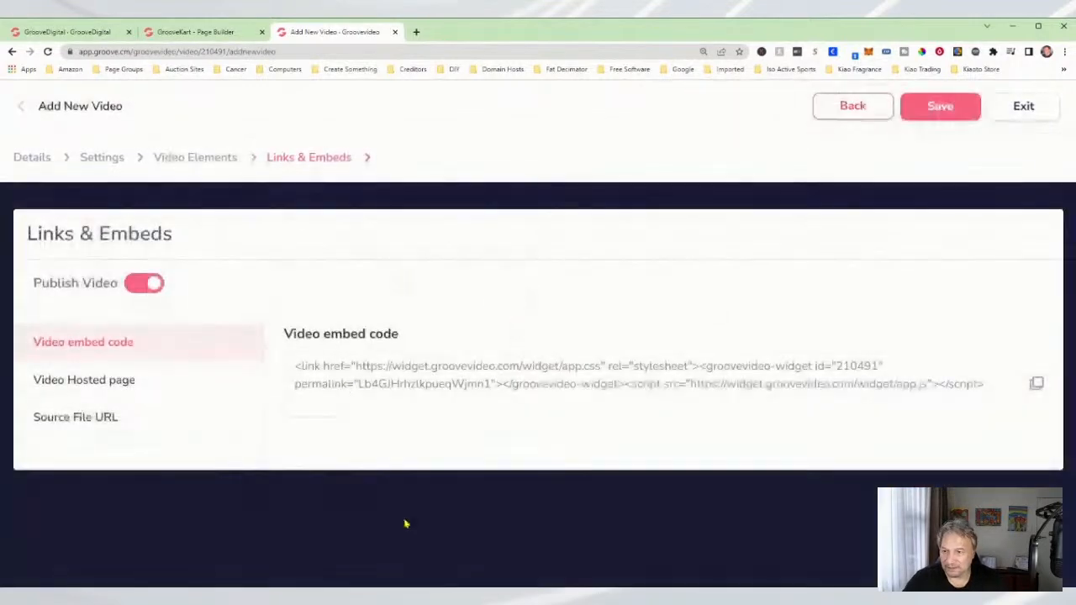
click(956, 108)
click(1028, 109)
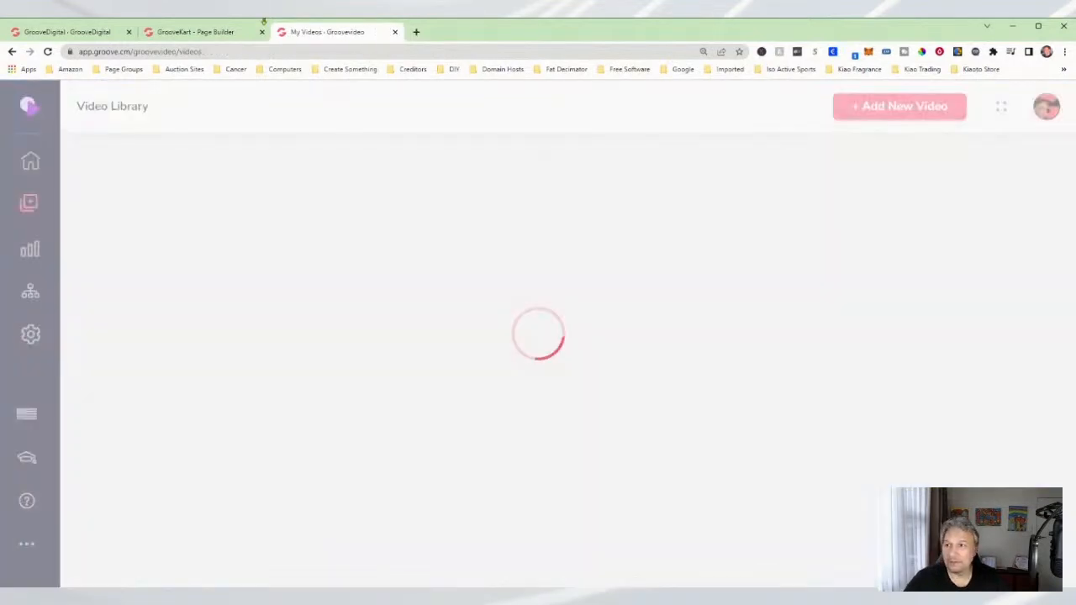
scroll(497, 421, down, 2)
scroll(497, 430, up, 2)
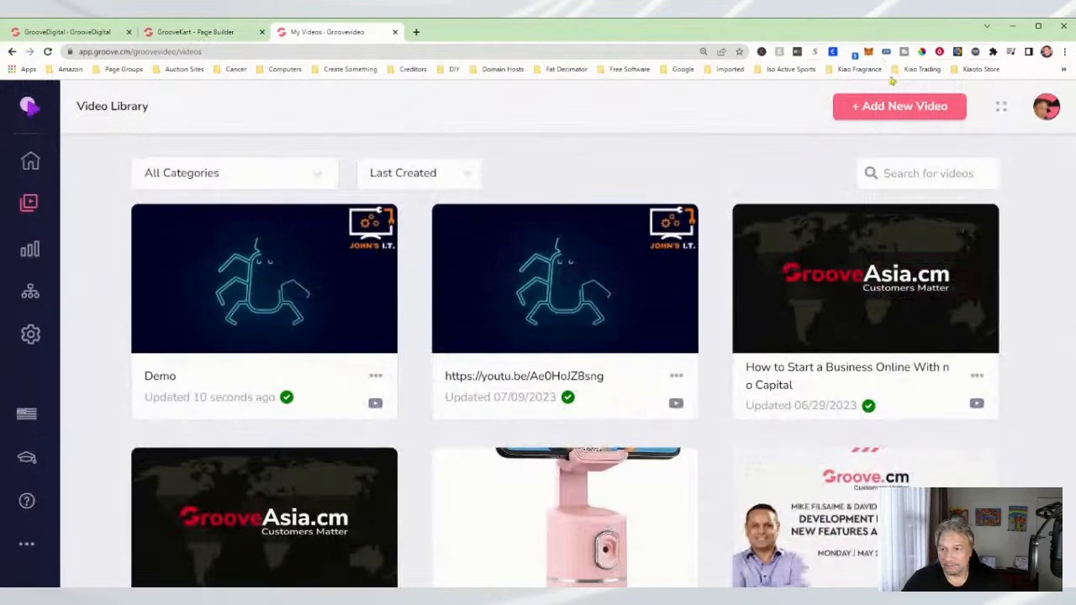
mouse_move(794, 292)
mouse_move(660, 341)
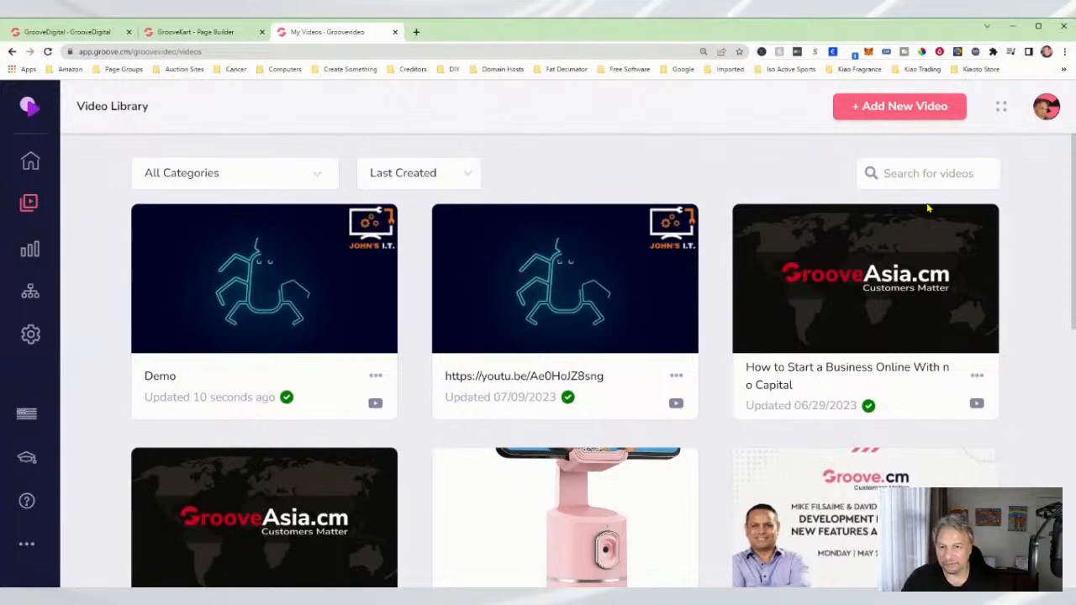
mouse_move(930, 212)
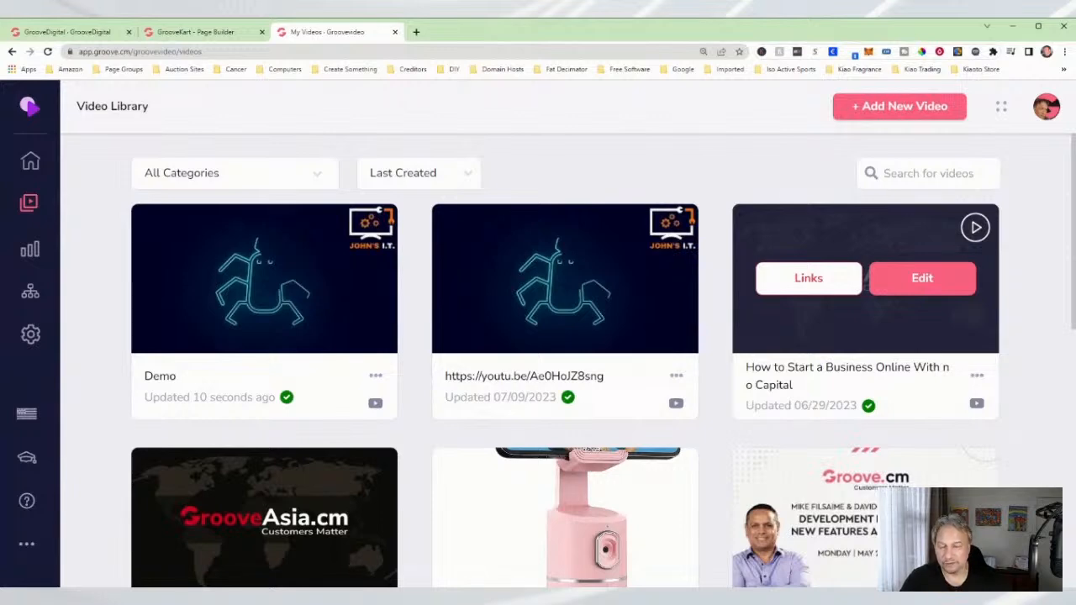
click(186, 33)
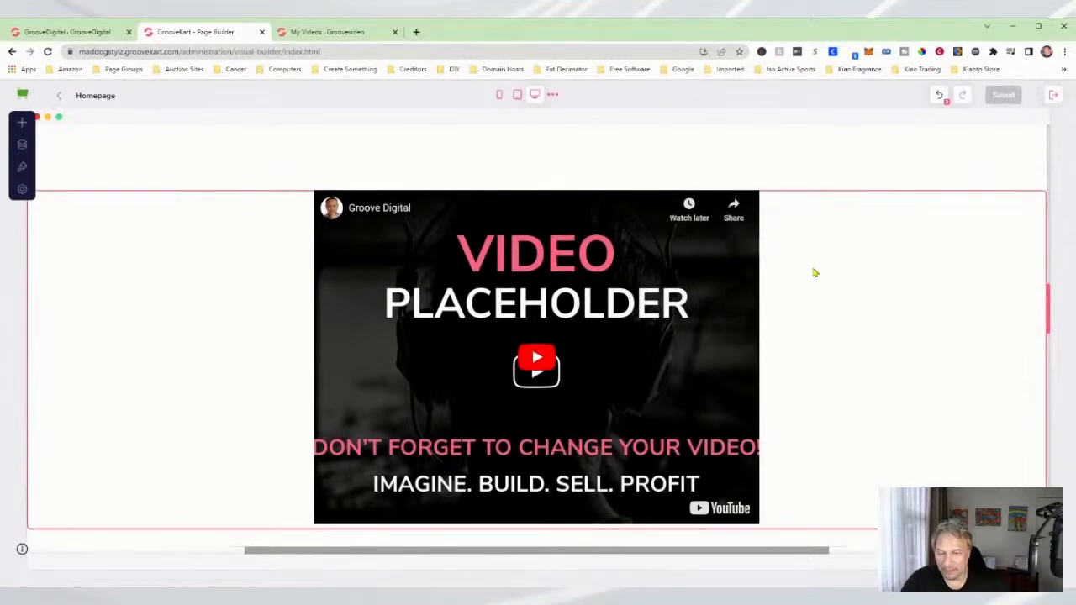
click(415, 225)
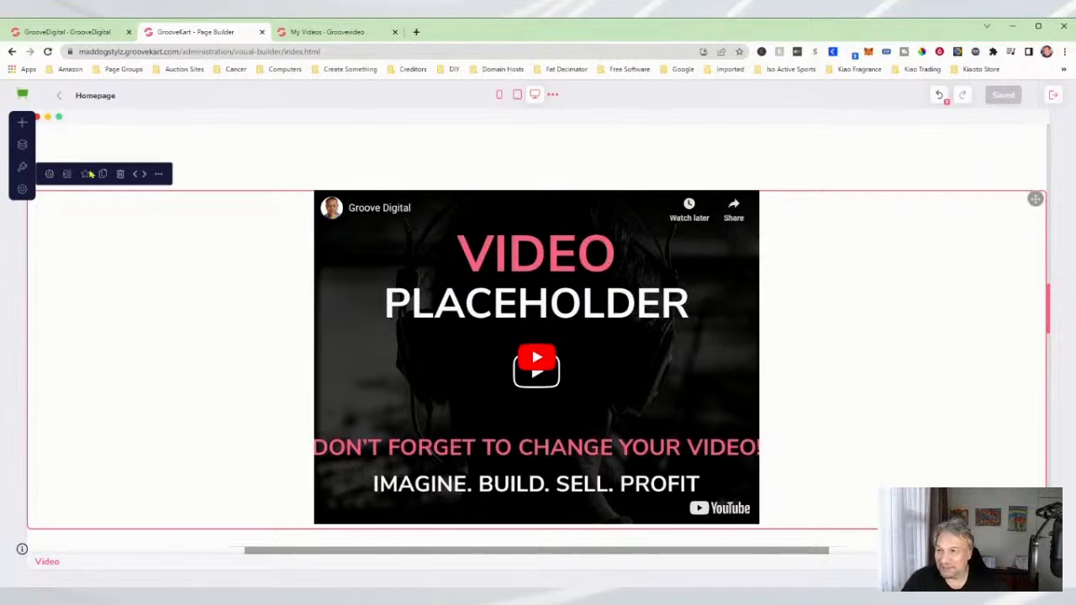
click(49, 175)
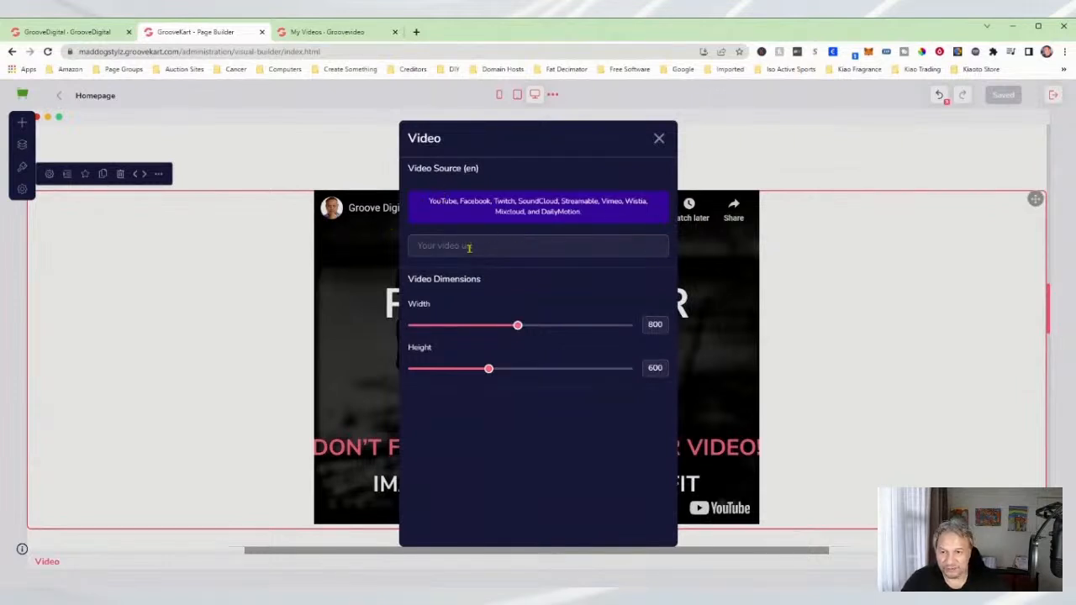
click(427, 247)
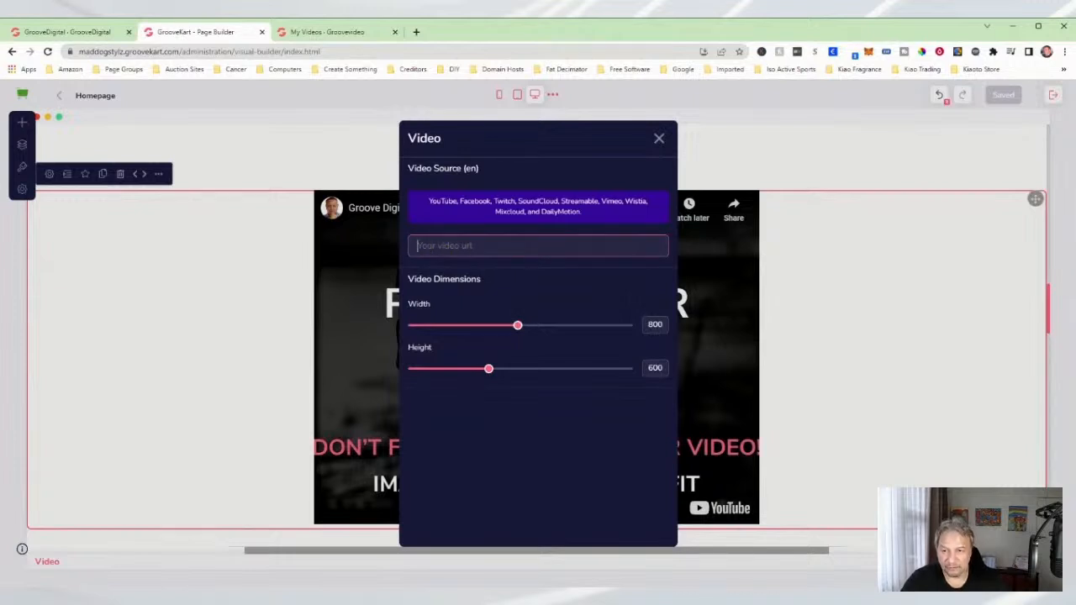
text(https://youtu.be/Ae0HoJZ8sng)
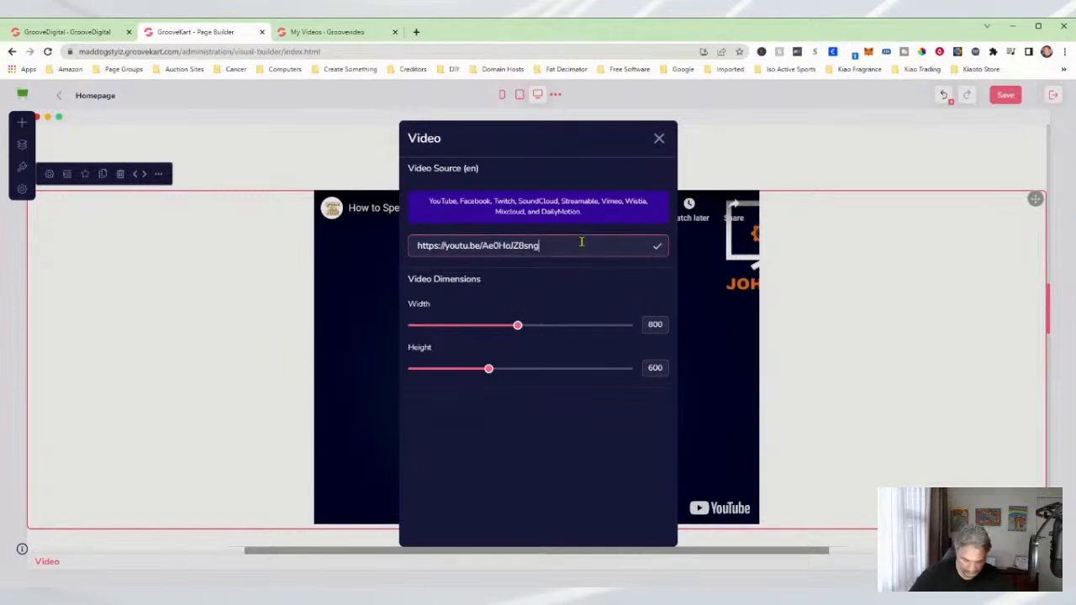
key(BackSpace)
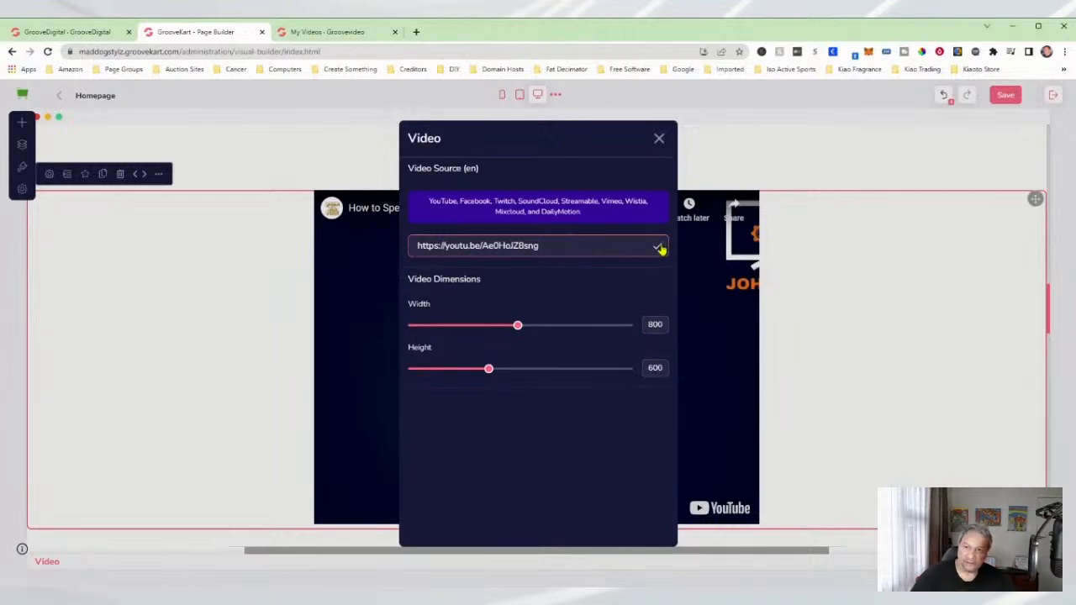
click(659, 139)
Examine how the replaced video fits on the homepage below the product list.
scroll(680, 284, down, 2)
scroll(681, 284, up, 2)
scroll(697, 274, down, 2)
scroll(679, 428, up, 2)
scroll(685, 430, down, 1)
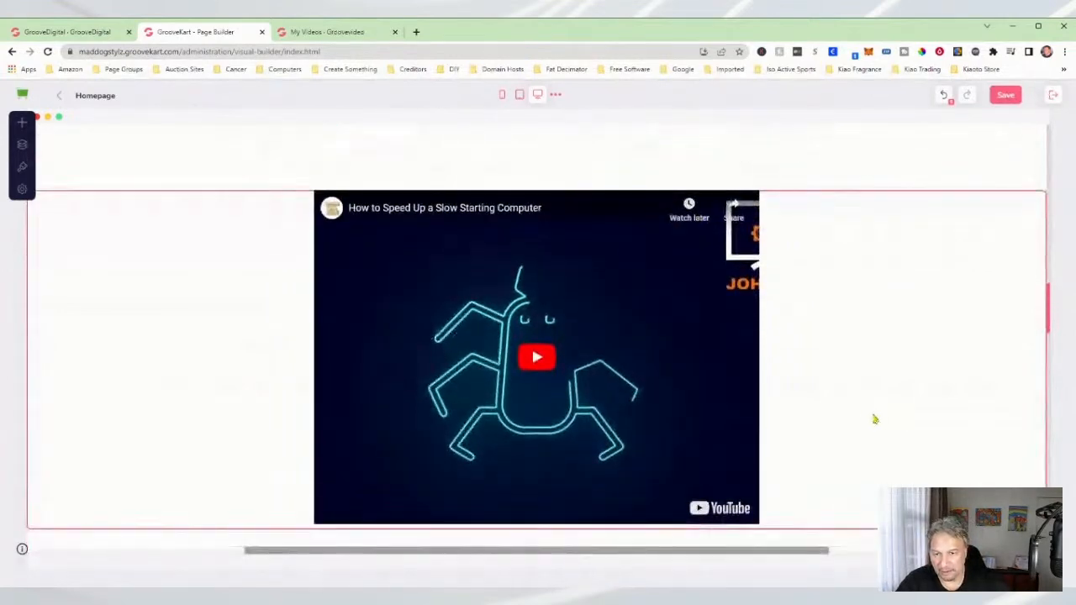
scroll(894, 425, up, 3)
scroll(931, 431, down, 3)
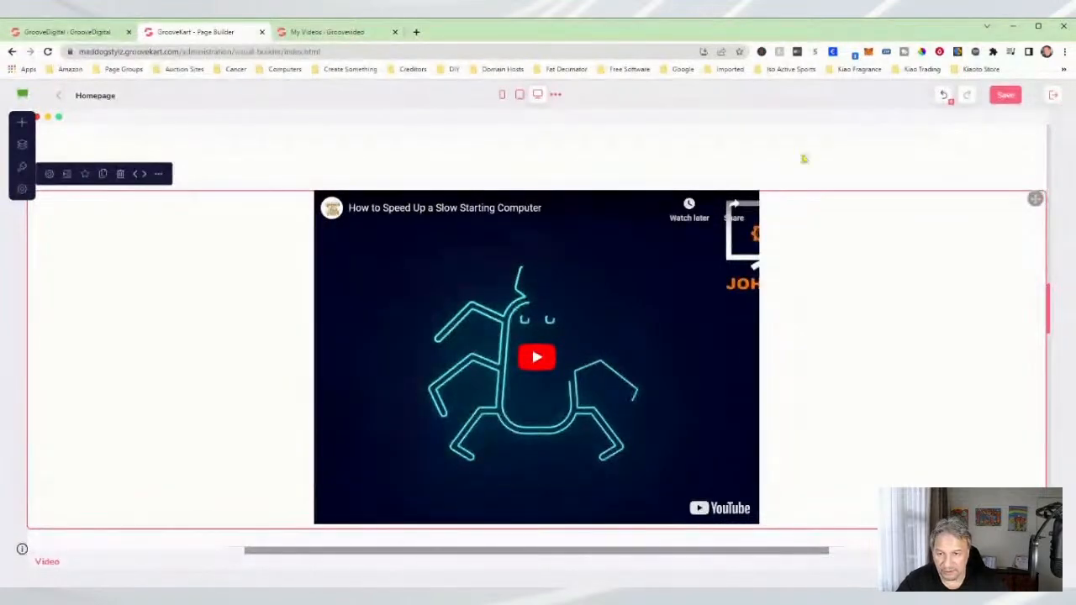
scroll(454, 231, up, 1)
scroll(471, 240, up, 1)
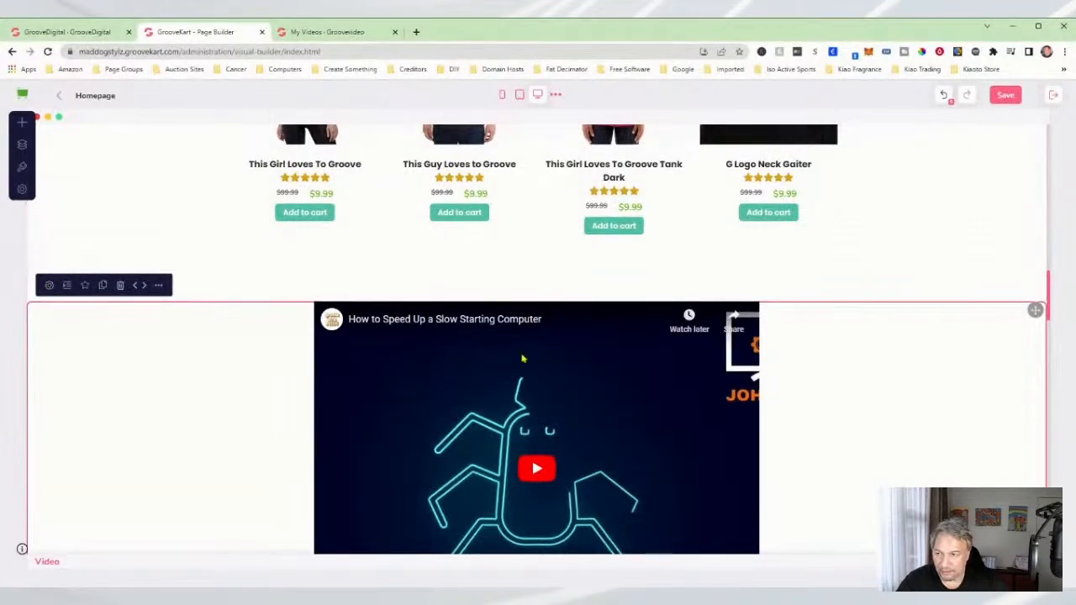
Widen the homepage video to 1101 in its video dimensions.
scroll(706, 396, down, 3)
scroll(84, 180, up, 2)
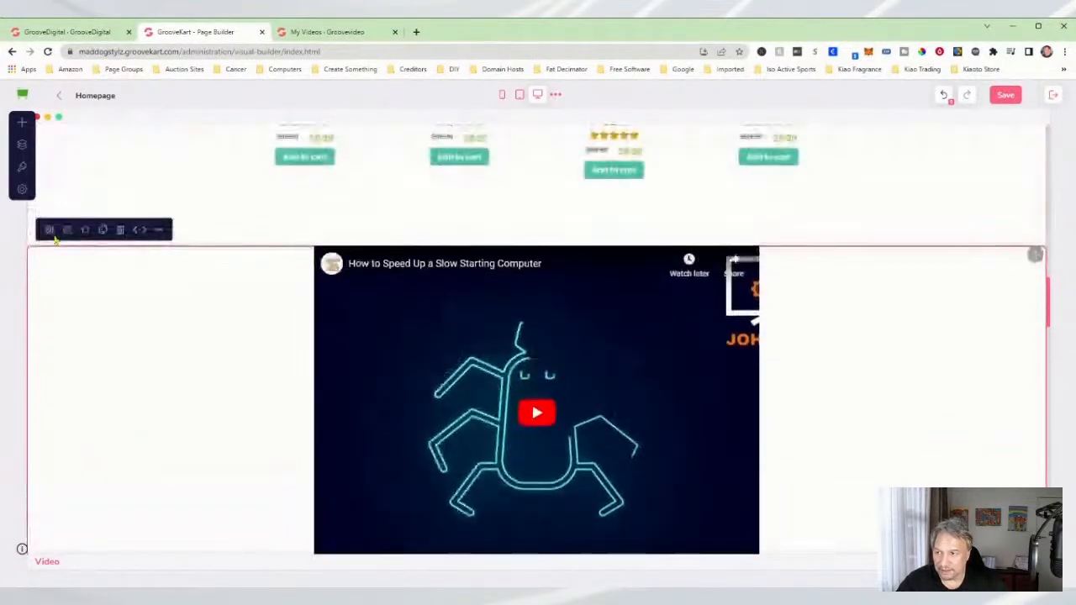
click(49, 228)
drag(517, 325, 585, 334)
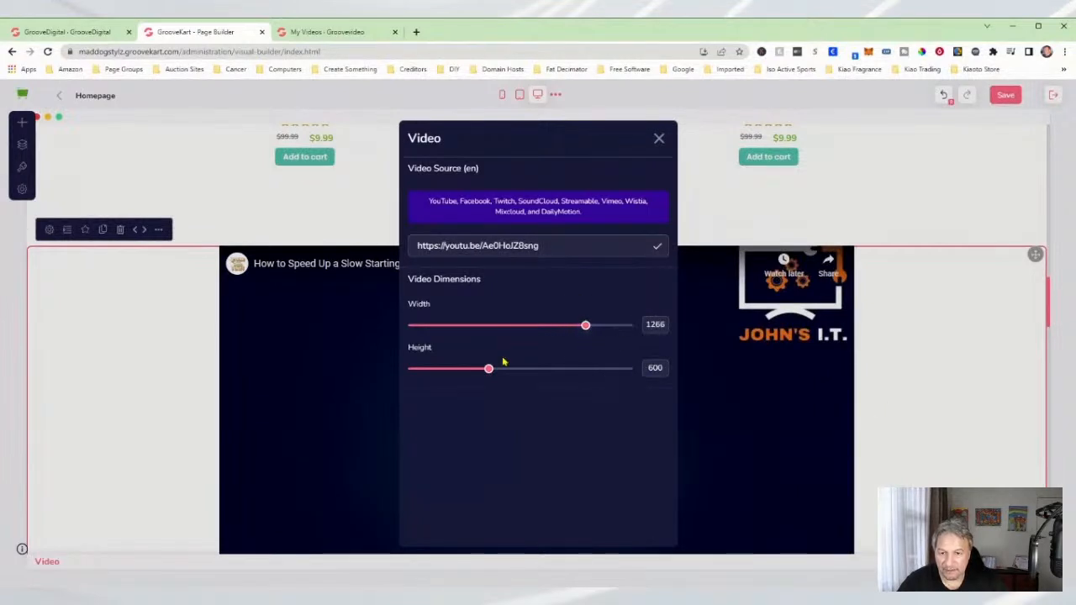
drag(589, 333, 562, 330)
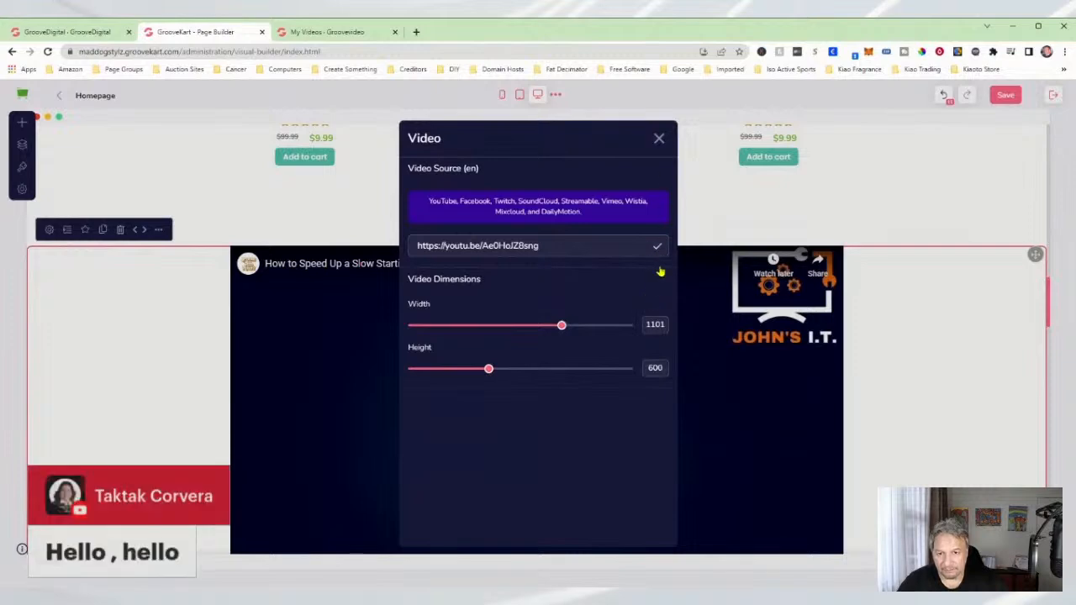
click(660, 140)
Check the widened video against the product list above it and the section below it.
scroll(909, 295, down, 2)
scroll(909, 295, down, 2)
scroll(850, 308, up, 3)
scroll(858, 324, down, 4)
scroll(874, 333, down, 2)
scroll(860, 332, up, 4)
scroll(867, 331, down, 1)
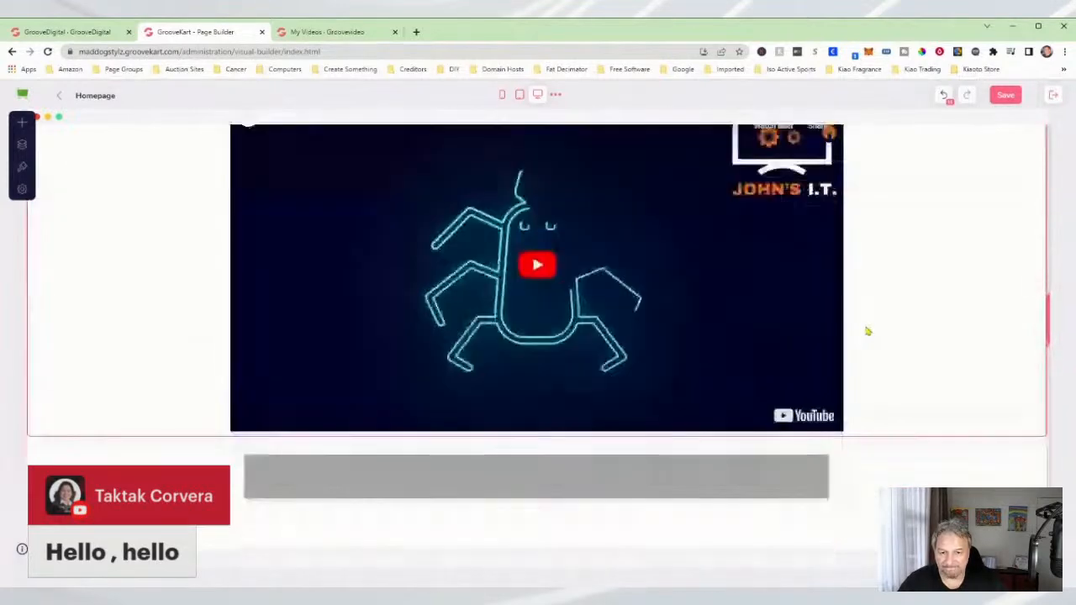
scroll(868, 332, up, 4)
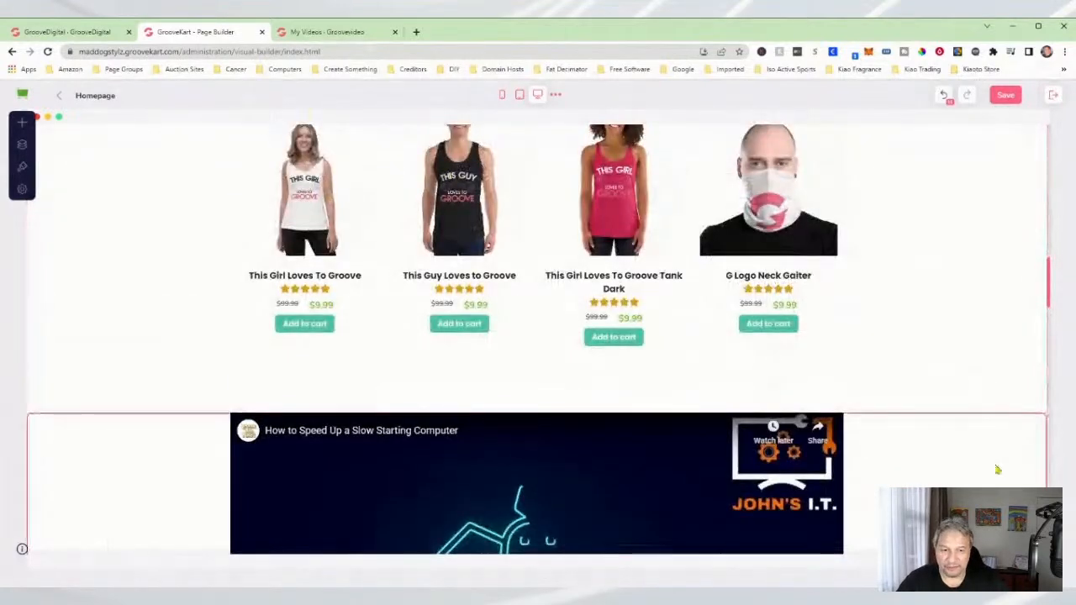
scroll(997, 469, down, 3)
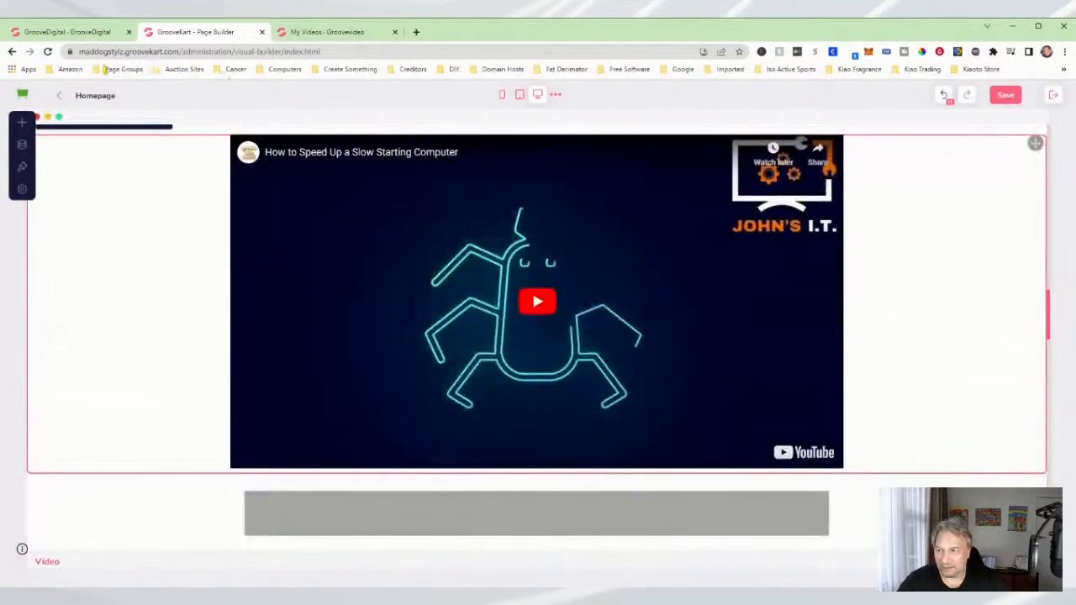
Look through the global elements available for the homepage, including the layout, text, media and product elements.
click(23, 125)
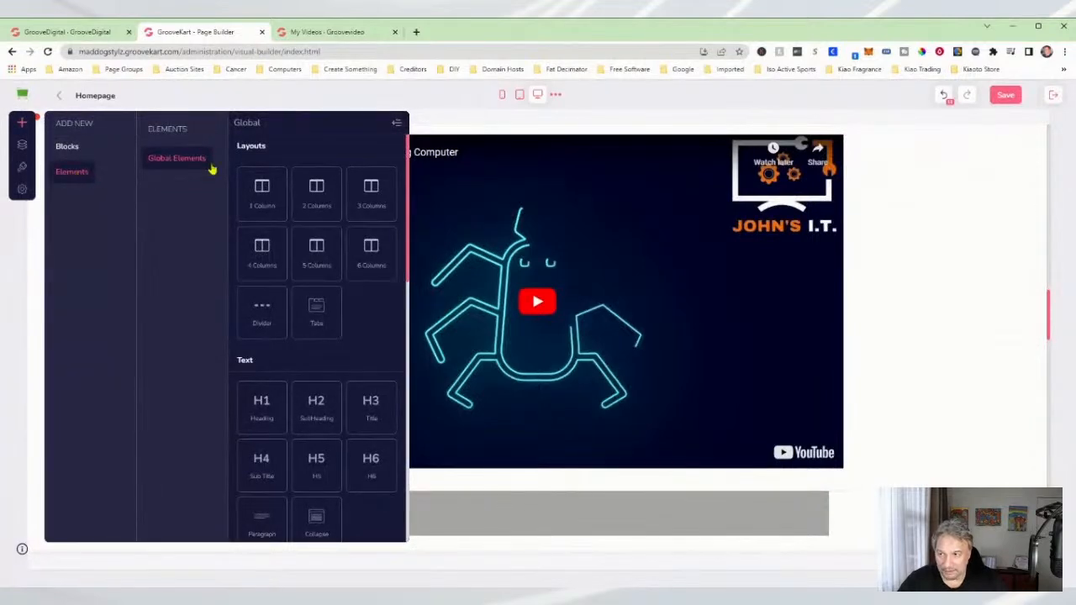
scroll(293, 449, down, 3)
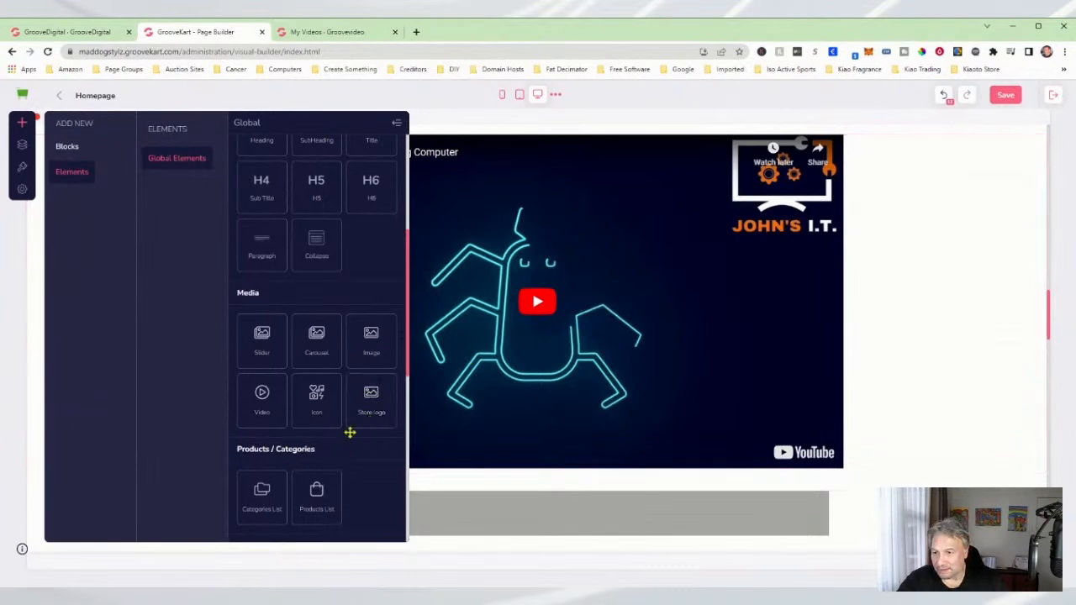
scroll(353, 421, up, 1)
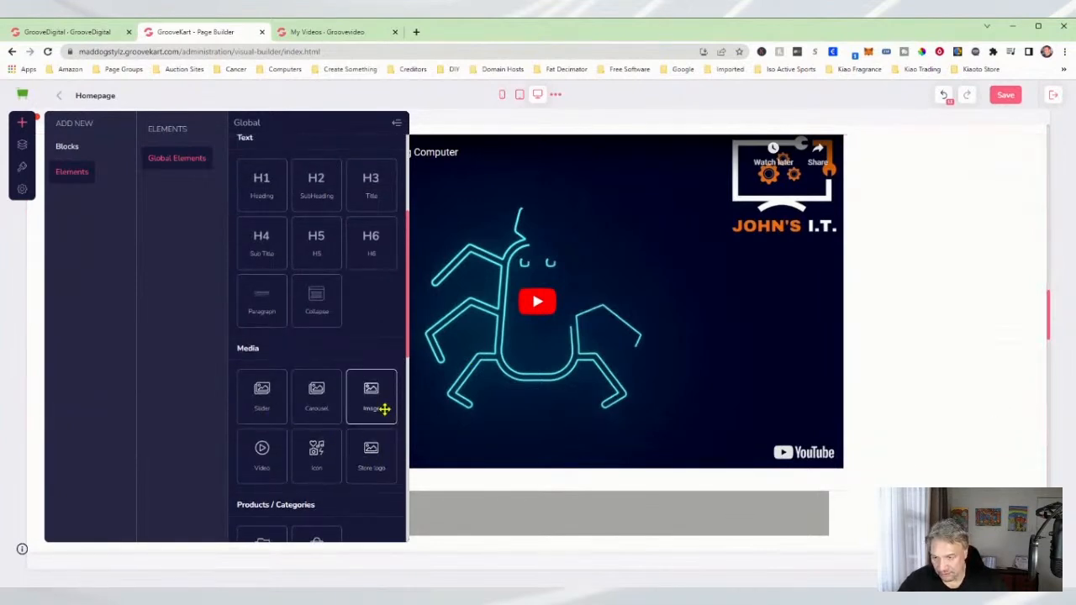
scroll(370, 425, up, 4)
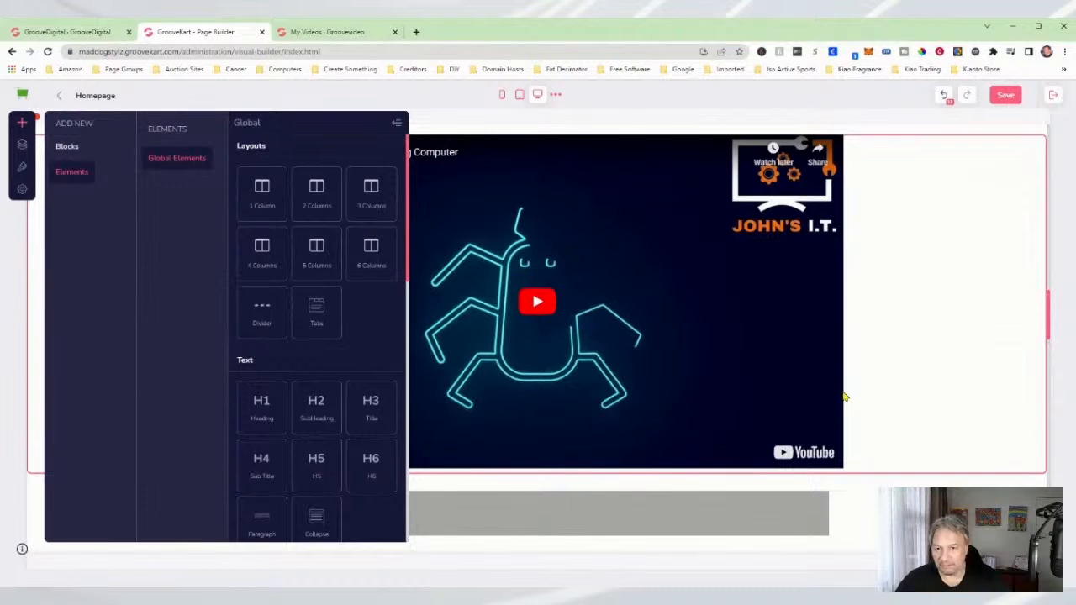
Browse the global template blocks by store theme and compare them with the homepage's existing sections.
click(69, 148)
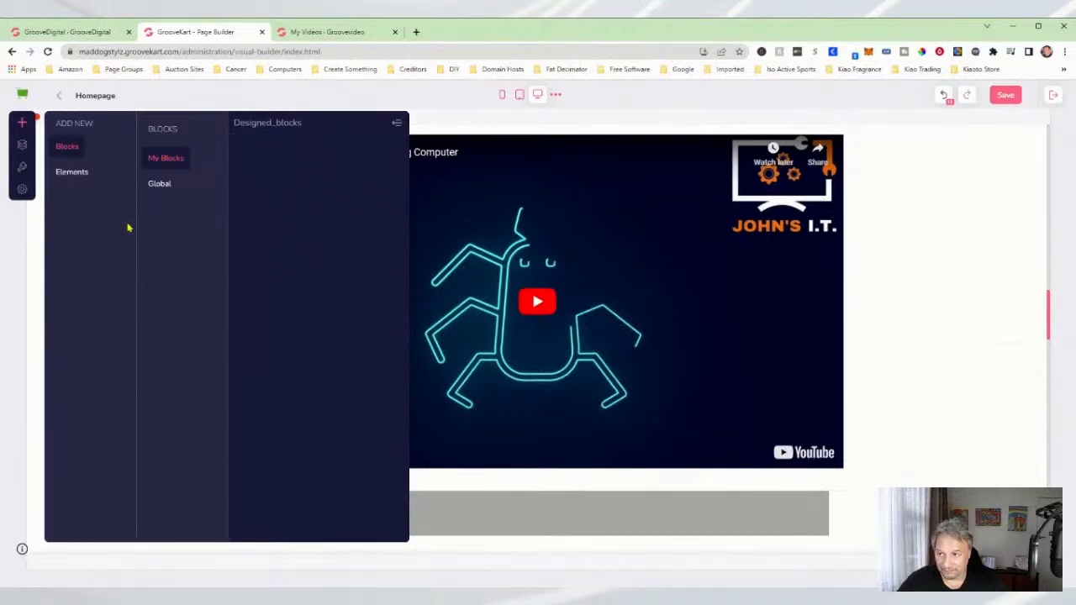
click(161, 186)
scroll(340, 444, down, 4)
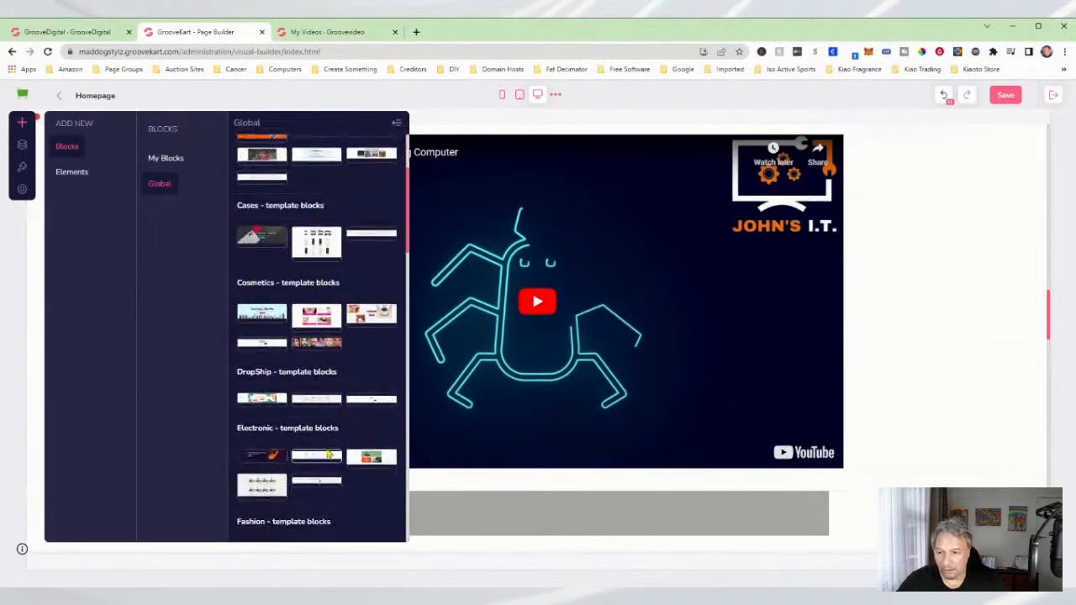
scroll(340, 444, up, 3)
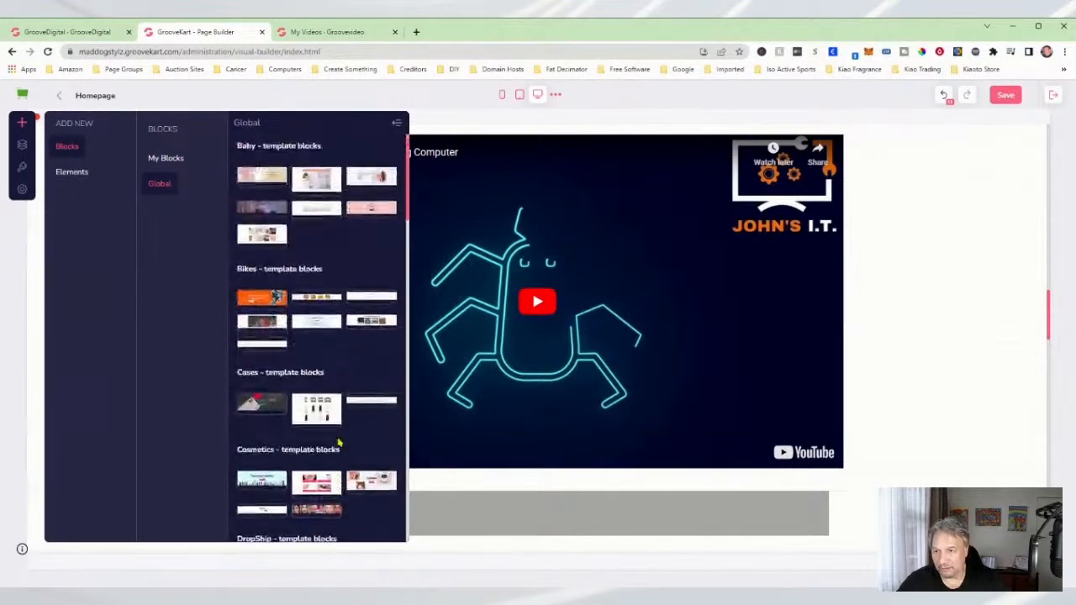
scroll(985, 375, down, 4)
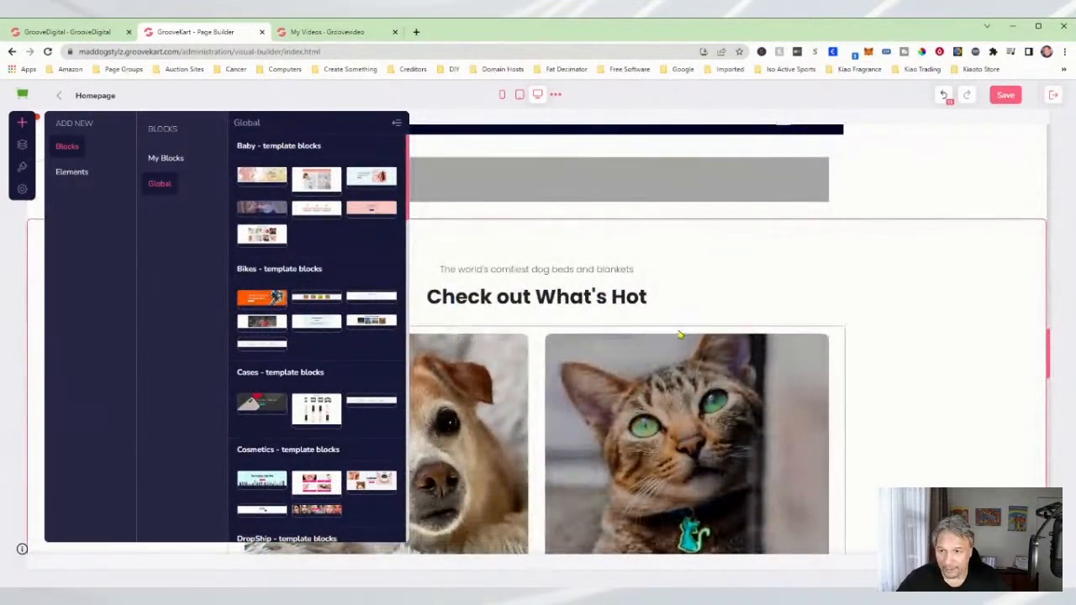
scroll(885, 335, down, 3)
scroll(344, 384, down, 4)
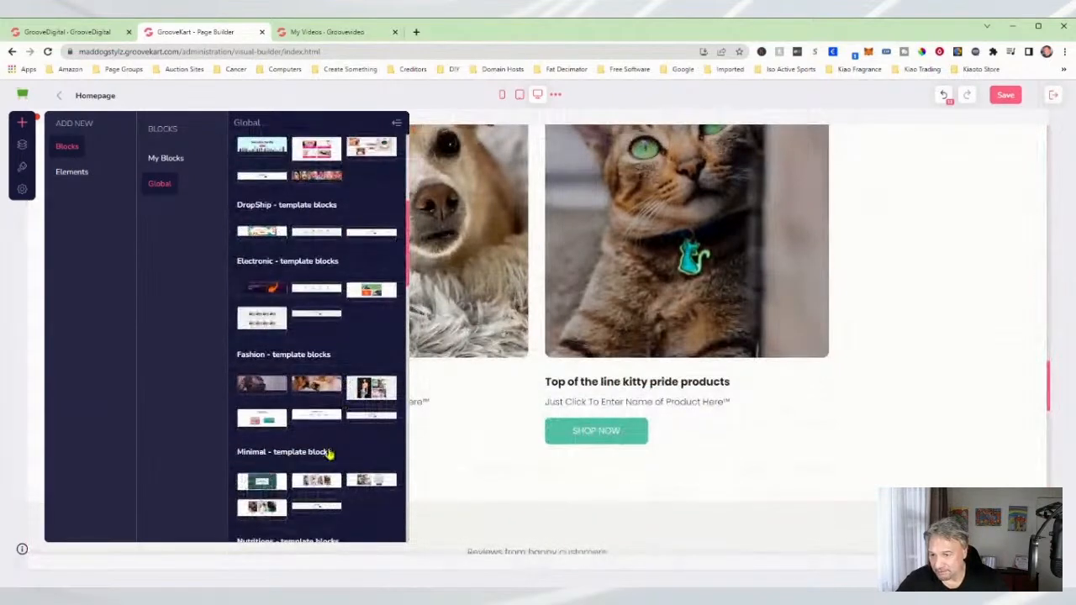
scroll(328, 453, down, 2)
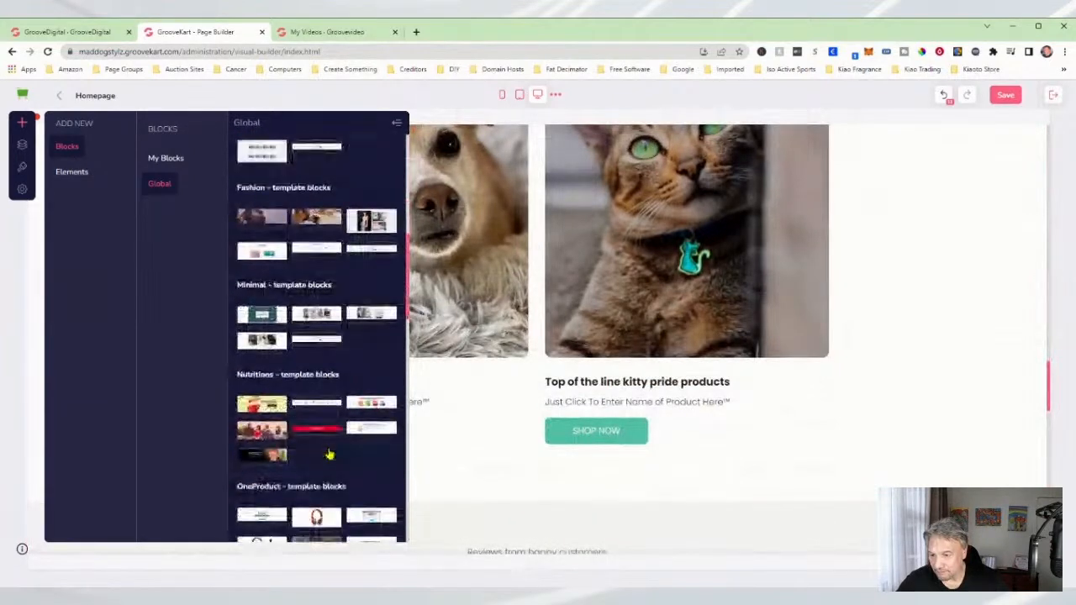
scroll(329, 450, down, 2)
scroll(330, 442, down, 3)
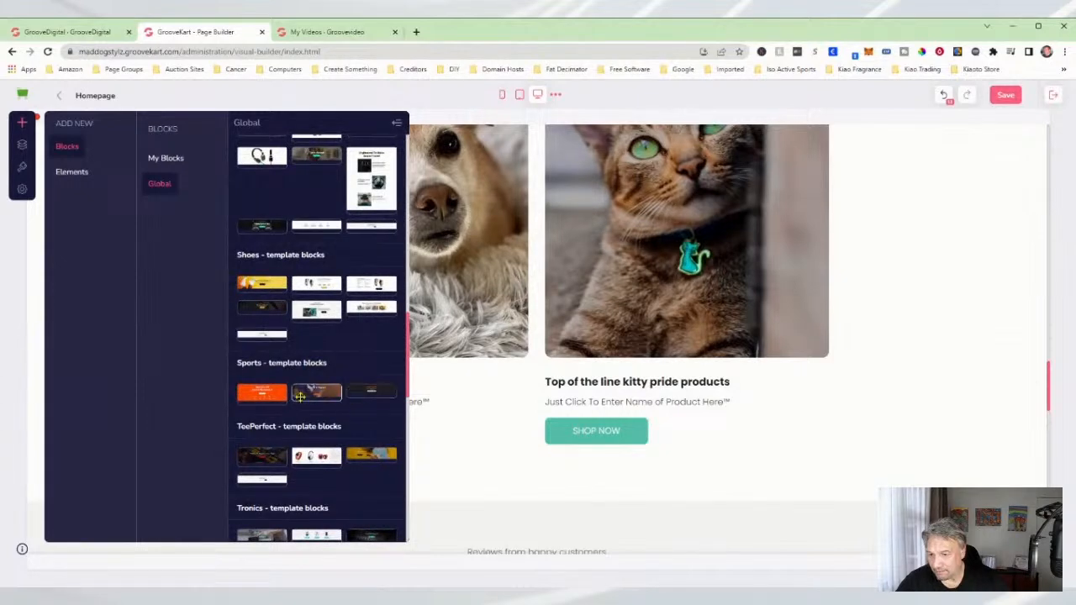
scroll(321, 454, down, 2)
scroll(337, 445, up, 1)
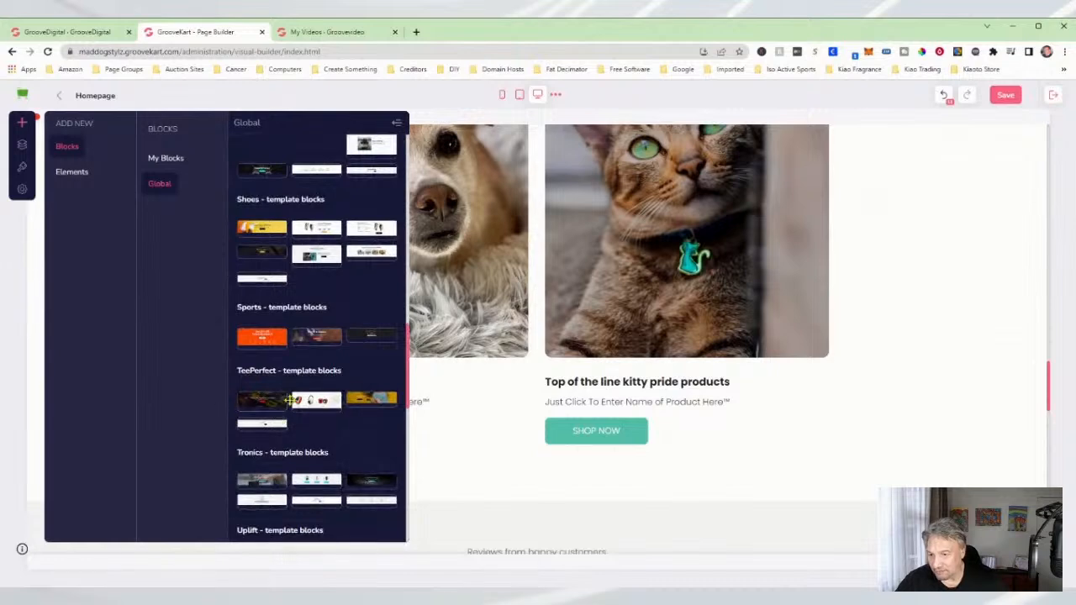
Insert the dark T-shirt banner from the TeePerfect template blocks between the dog and kitty product section and the Testimonials section.
drag(273, 402, 305, 402)
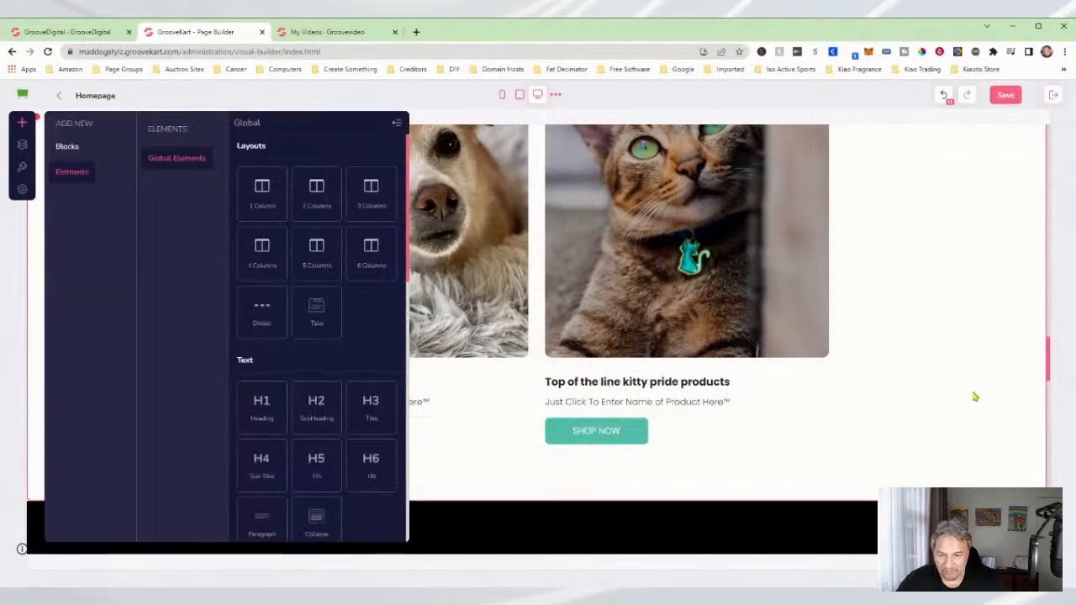
scroll(975, 392, down, 4)
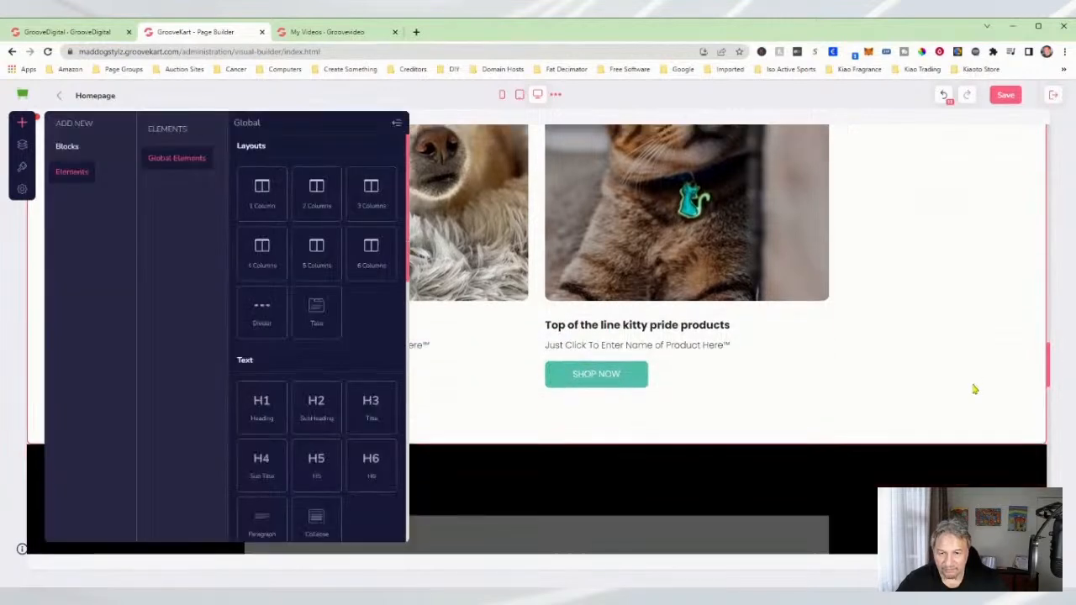
scroll(985, 424, down, 2)
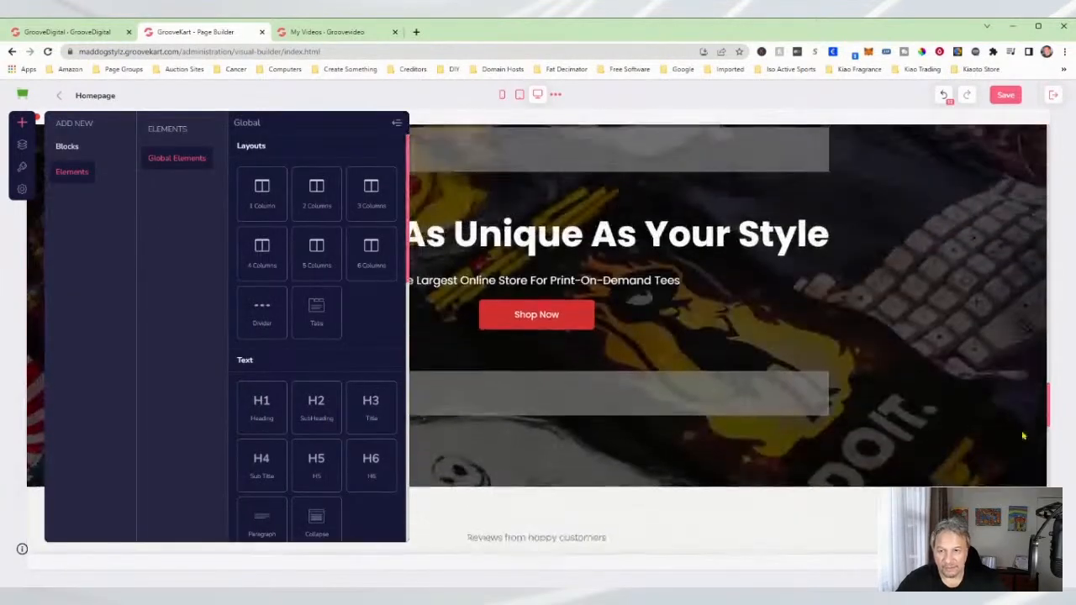
click(996, 447)
Examine the T-shirt banner's layout against the product section above it and the Testimonials section below it.
scroll(960, 486, up, 2)
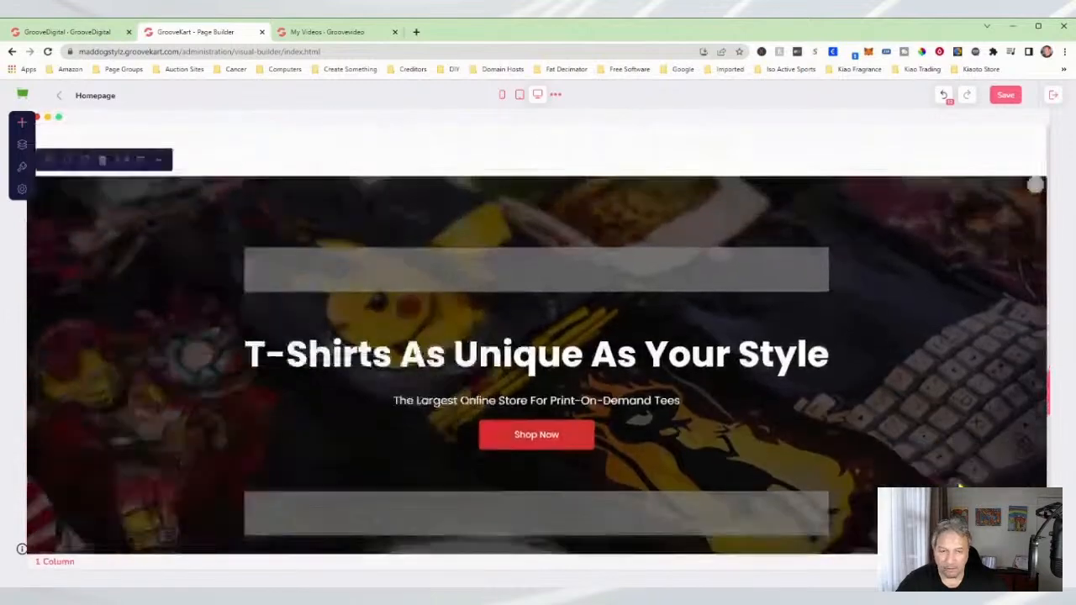
scroll(960, 486, down, 1)
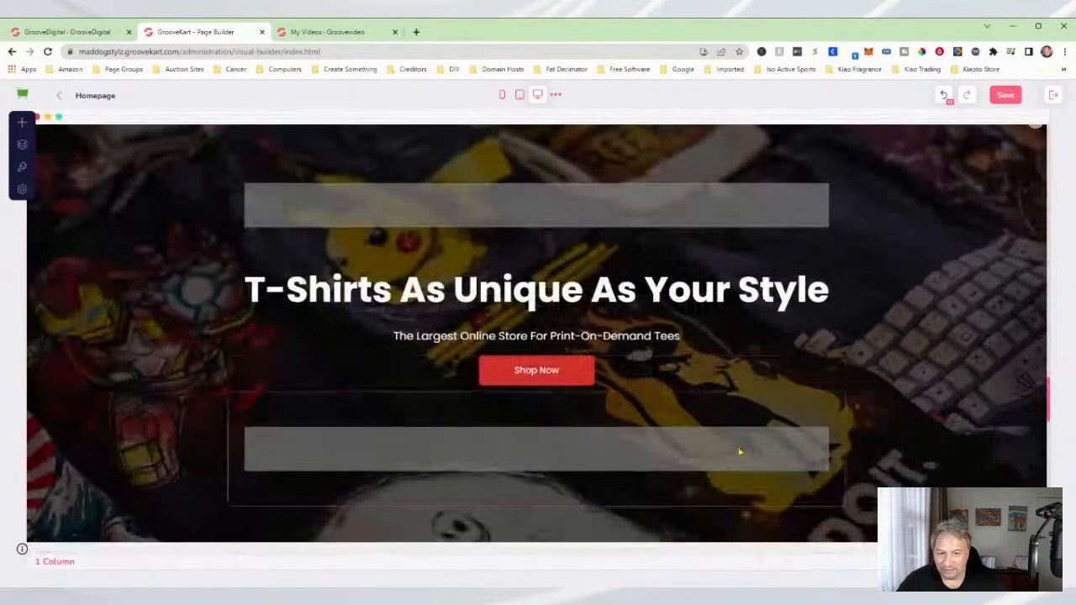
scroll(960, 435, up, 3)
scroll(961, 434, down, 4)
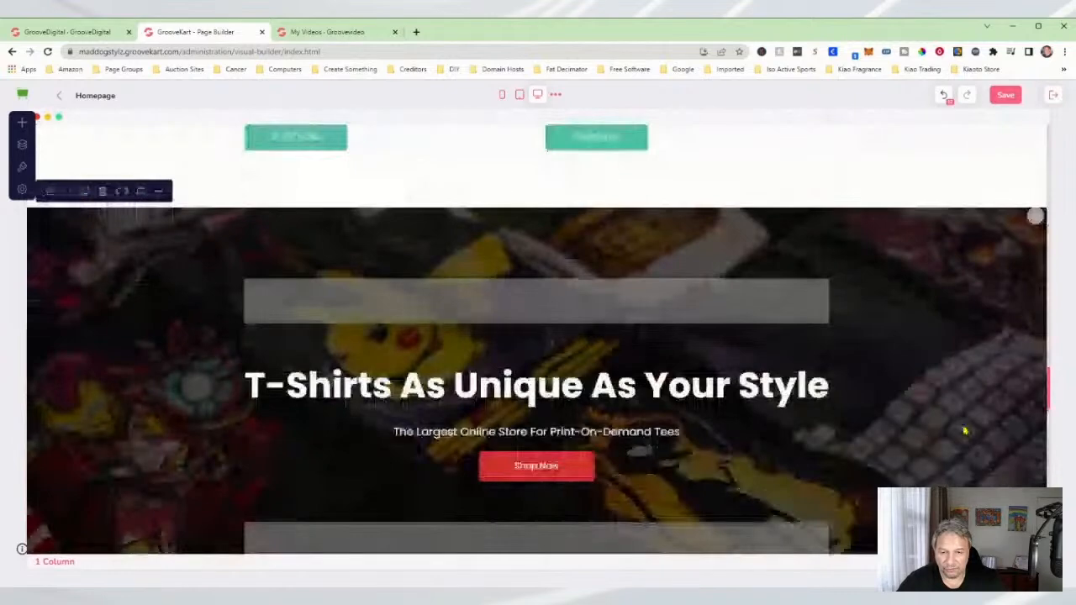
scroll(946, 373, up, 3)
scroll(867, 370, up, 2)
scroll(923, 358, up, 6)
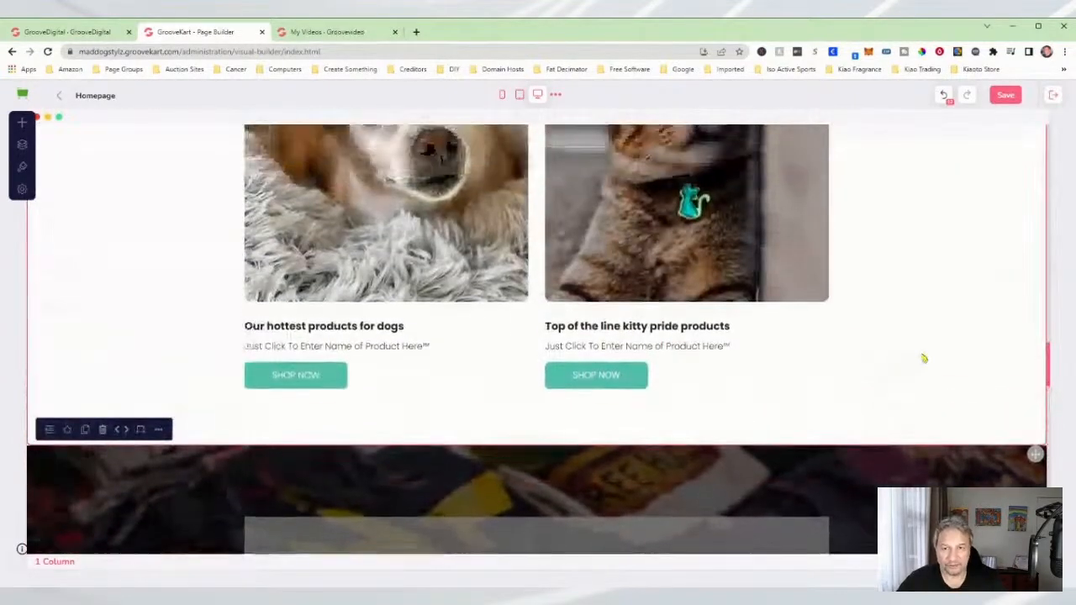
scroll(931, 358, down, 12)
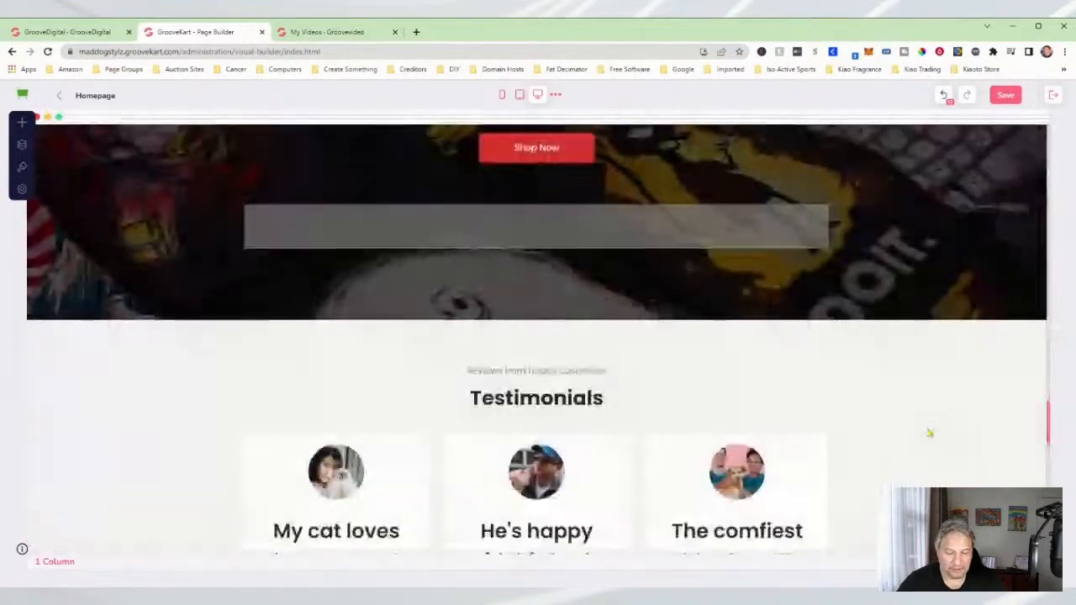
scroll(947, 438, up, 1)
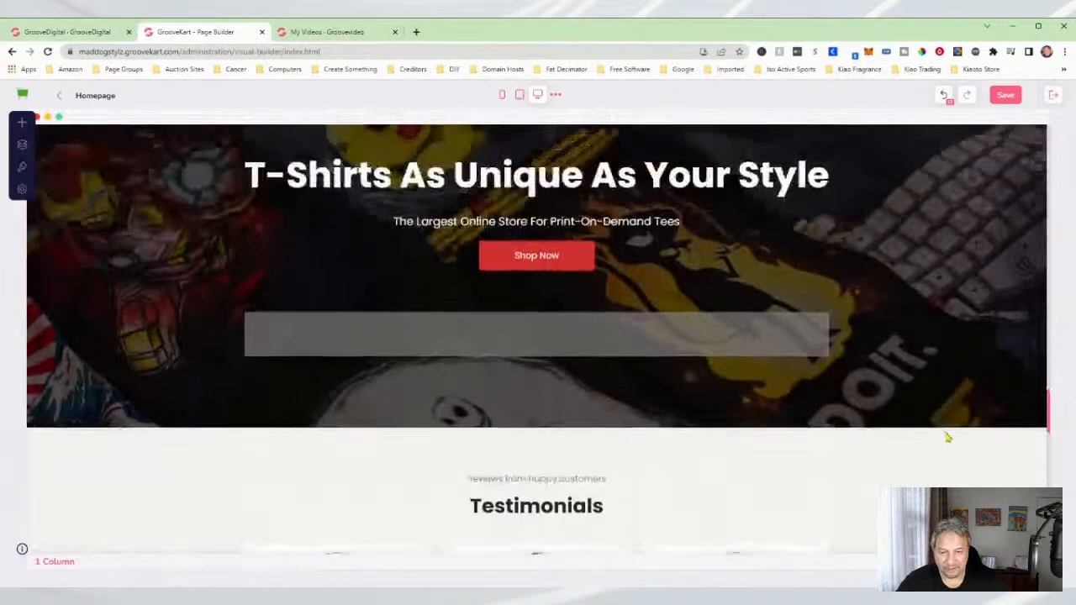
scroll(947, 437, down, 2)
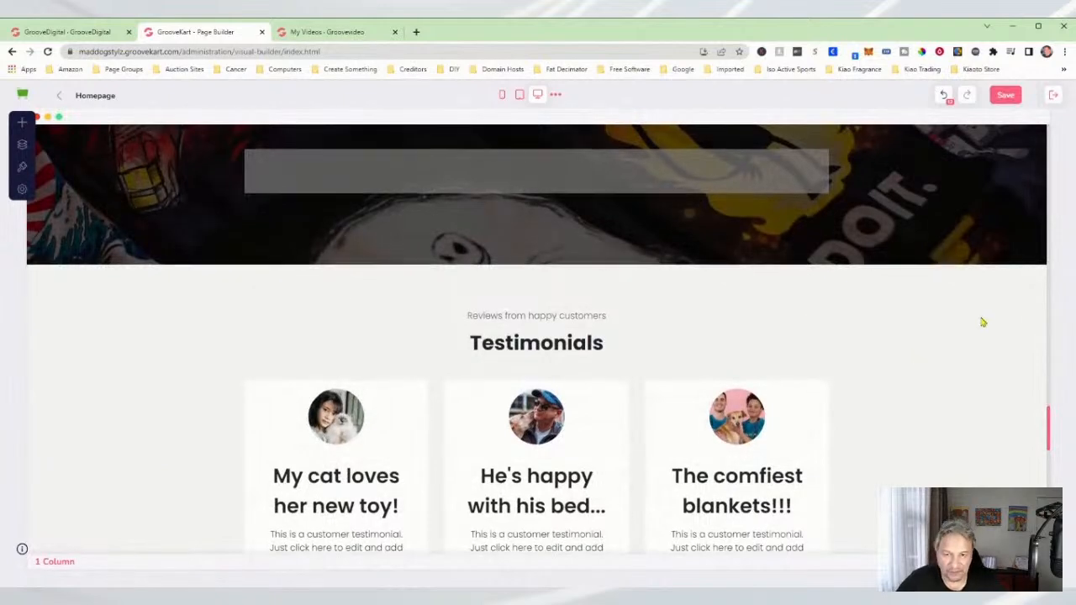
scroll(980, 351, up, 3)
scroll(981, 357, up, 7)
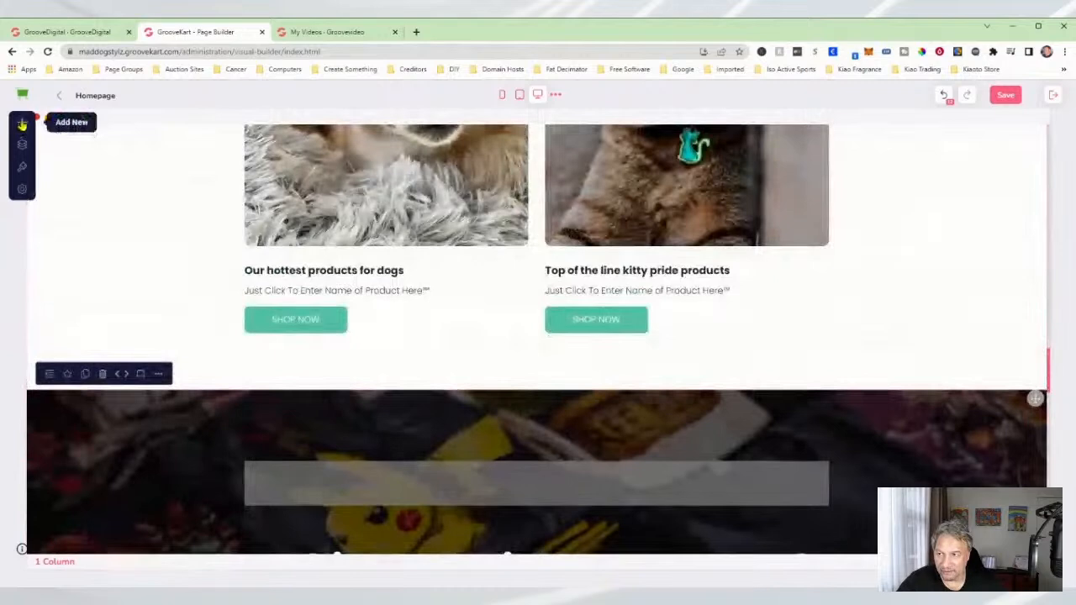
Insert the dark banner with the smiling child from the Nutritions template blocks between the product section and the T-shirt banner.
click(22, 124)
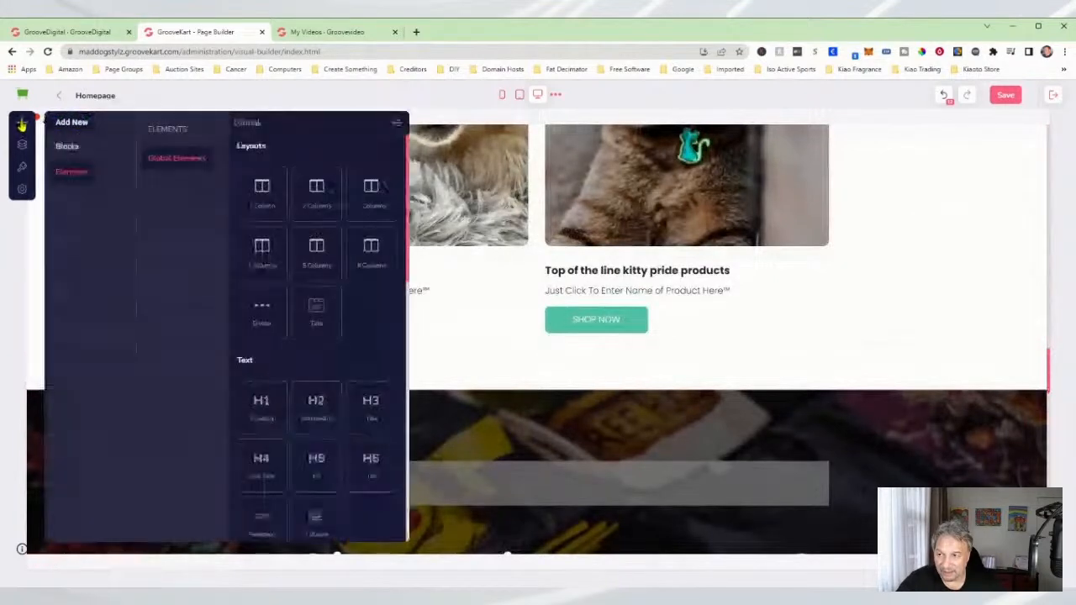
click(67, 147)
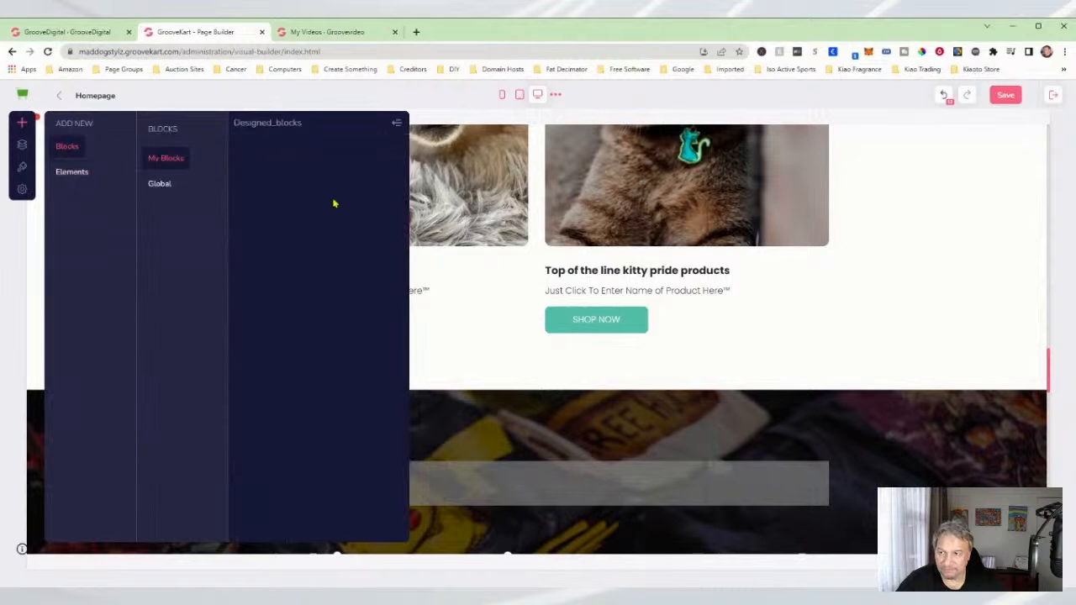
click(173, 185)
scroll(362, 234, down, 4)
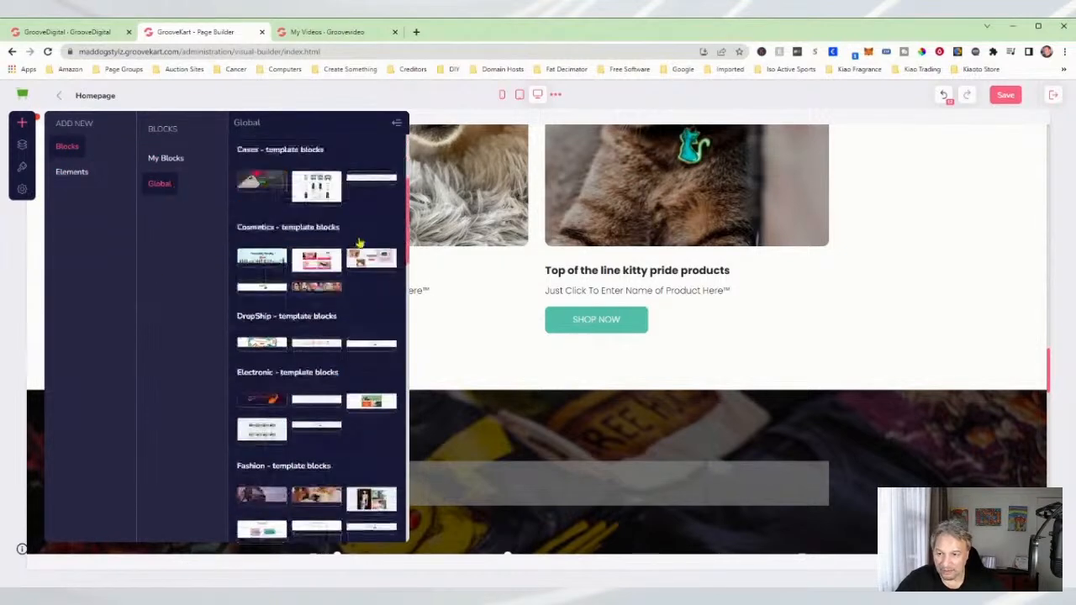
scroll(353, 262, down, 4)
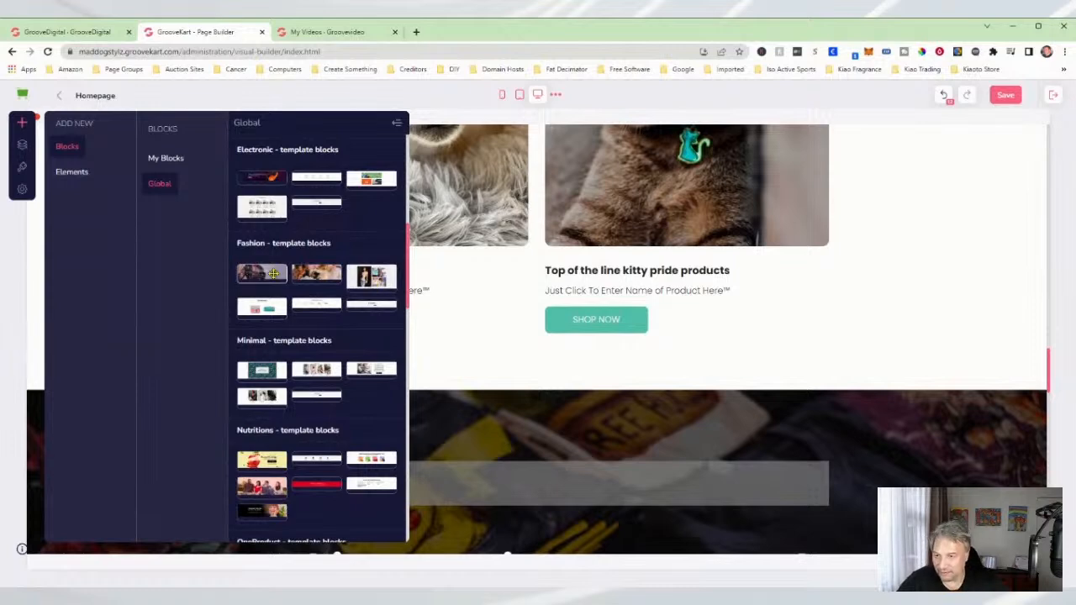
scroll(334, 420, down, 3)
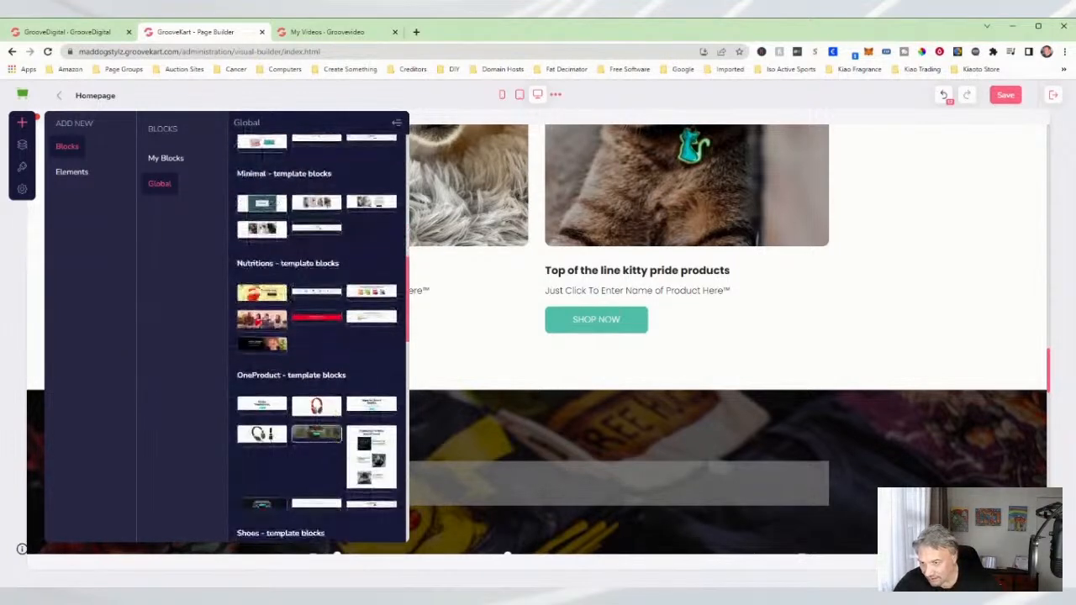
drag(261, 343, 537, 410)
scroll(997, 435, down, 4)
scroll(990, 401, up, 1)
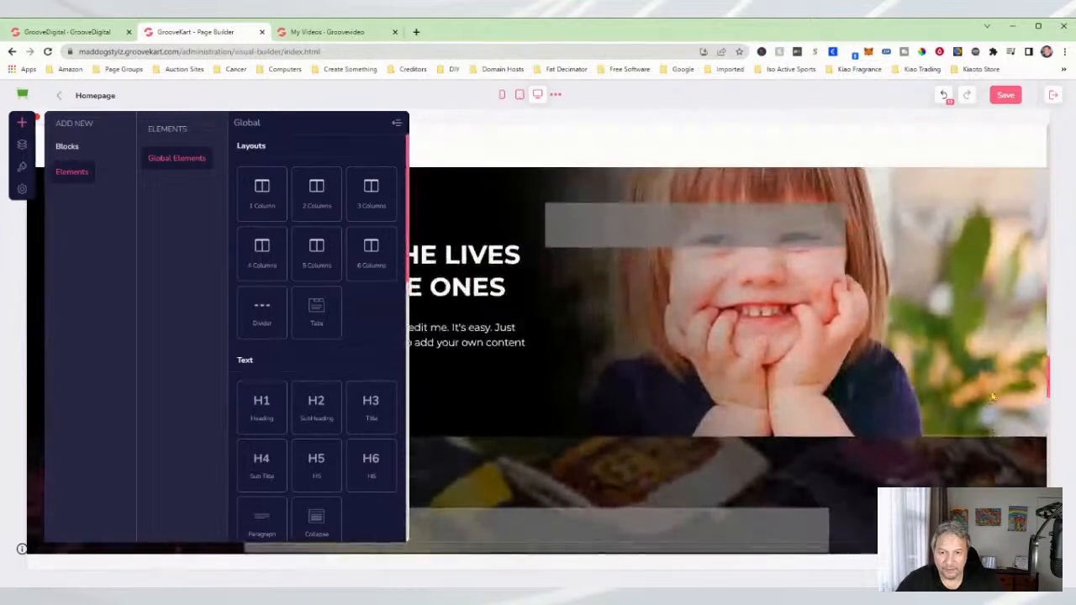
click(1005, 380)
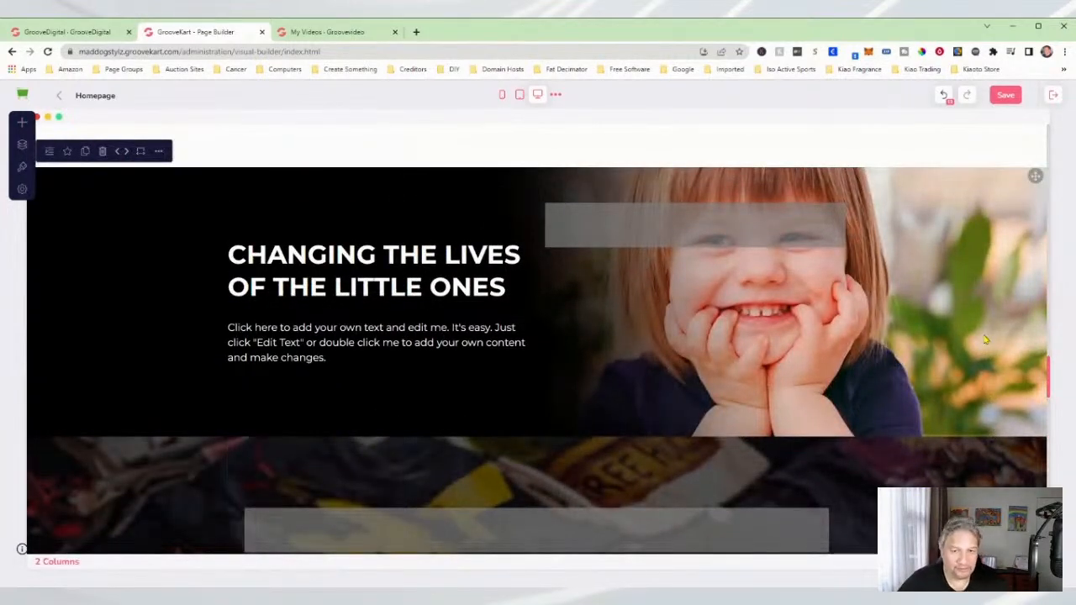
Check the child banner's placement and the text editing options for its "CHANGING THE LIVES OF THE LITTLE ONES" heading.
scroll(897, 315, up, 3)
scroll(383, 497, down, 1)
double_click(301, 368)
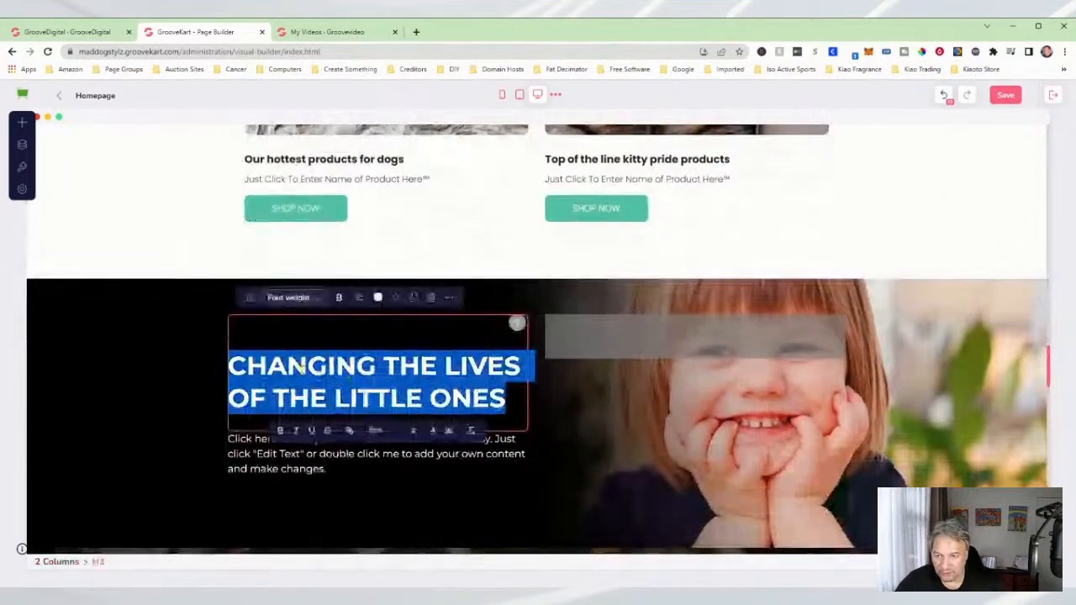
scroll(1061, 344, down, 1)
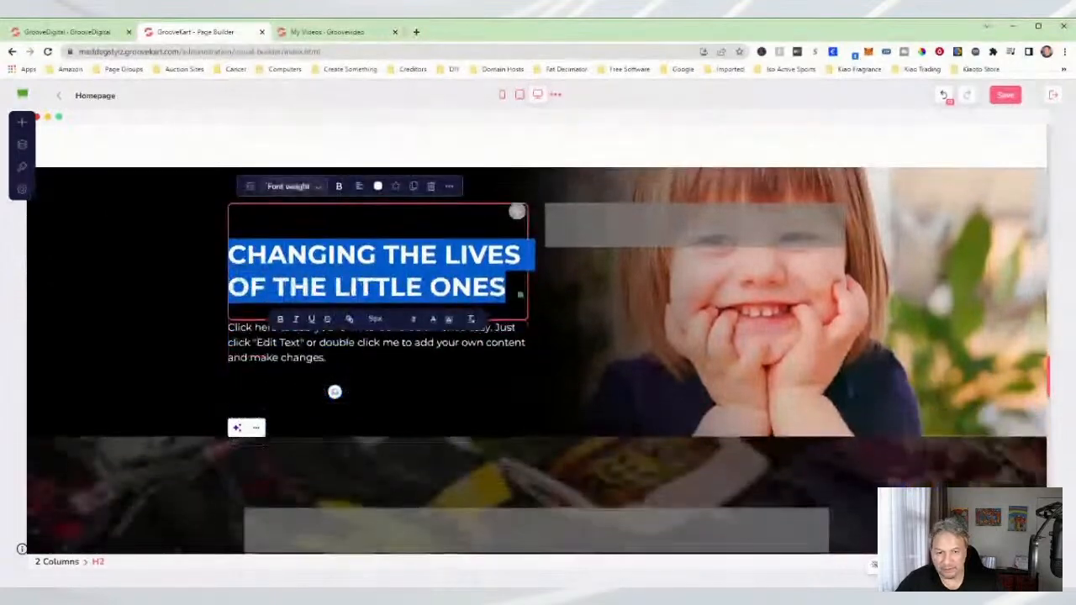
click(149, 294)
scroll(151, 296, up, 1)
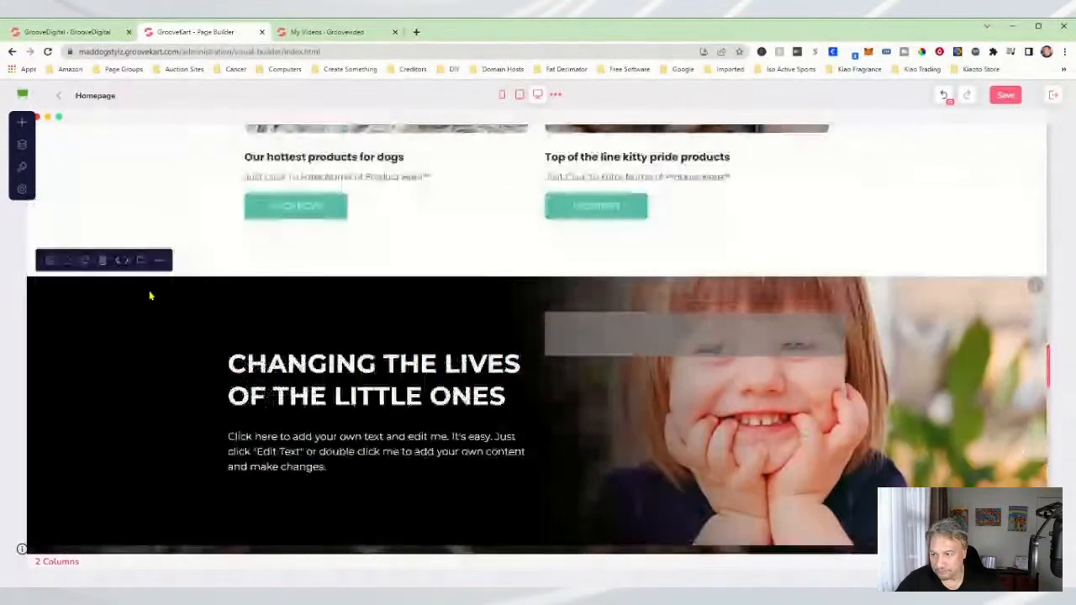
Review the child banner's two-column style and background settings, along with the editing options for its heading and paragraph.
click(160, 263)
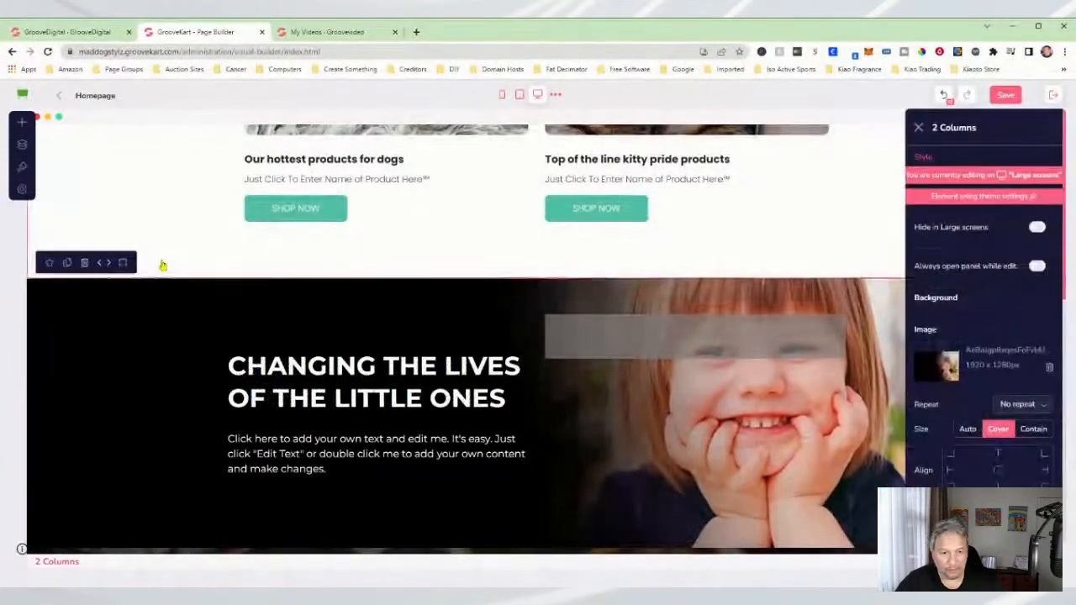
click(166, 328)
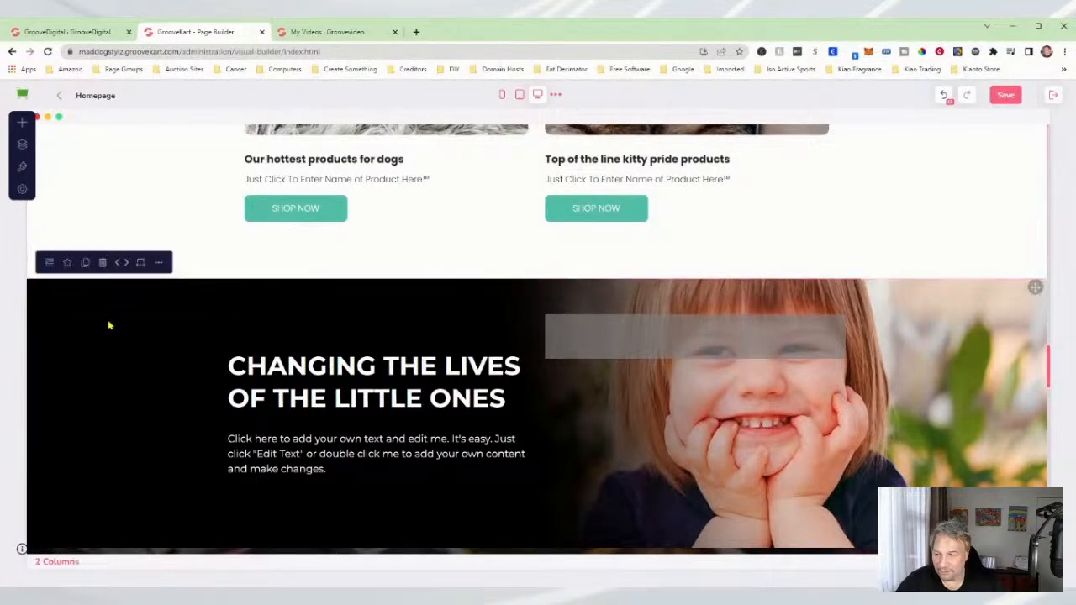
click(161, 263)
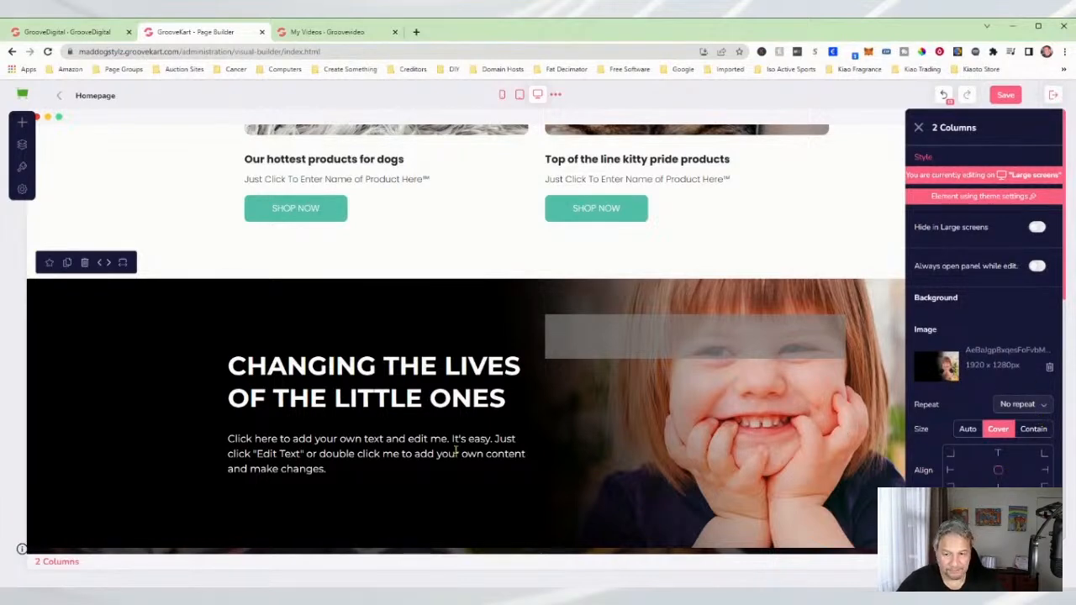
triple_click(382, 378)
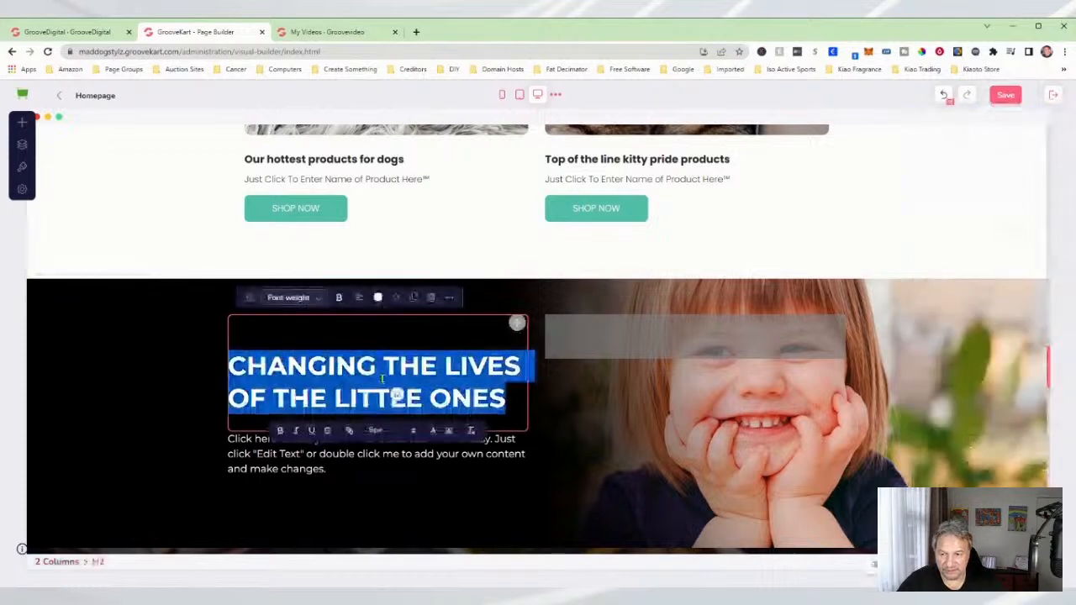
double_click(258, 455)
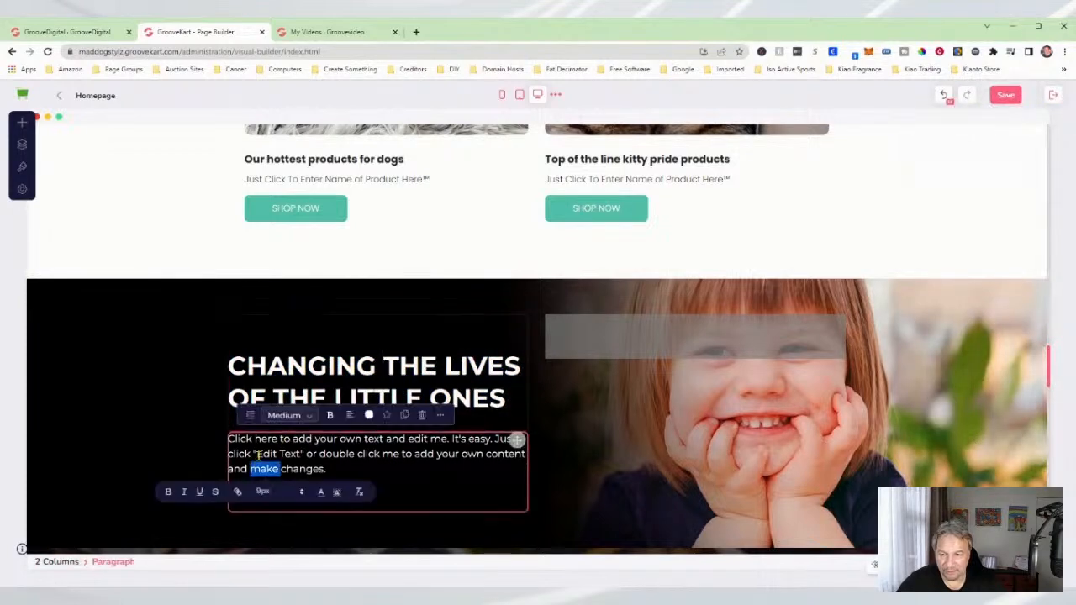
triple_click(430, 376)
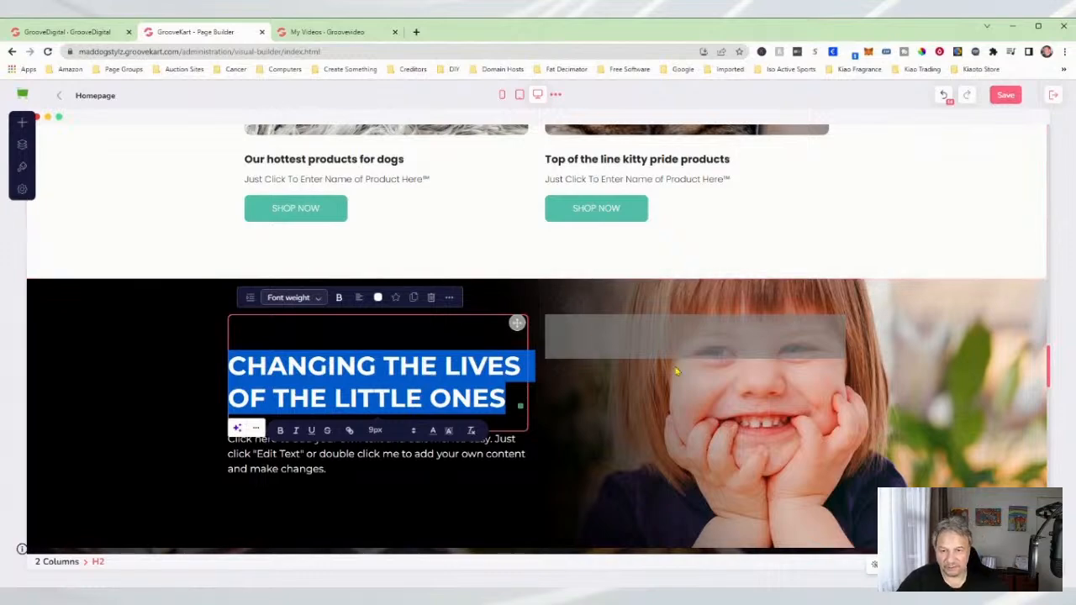
click(1007, 328)
Examine how the smiling-child banner sits between the dog and cat product section and the T-shirt banner.
scroll(925, 337, down, 6)
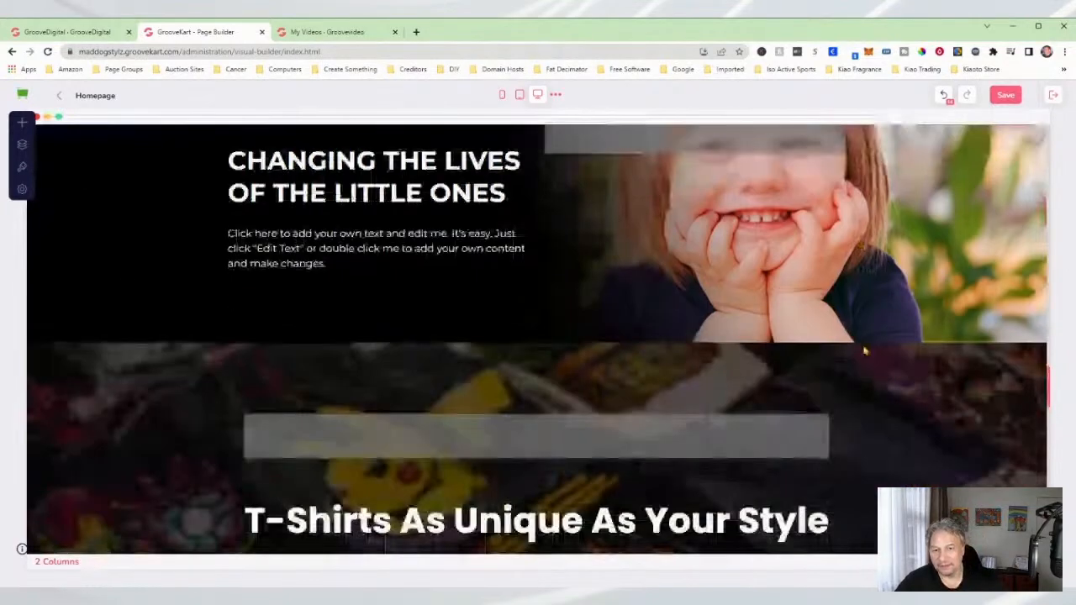
scroll(889, 356, up, 5)
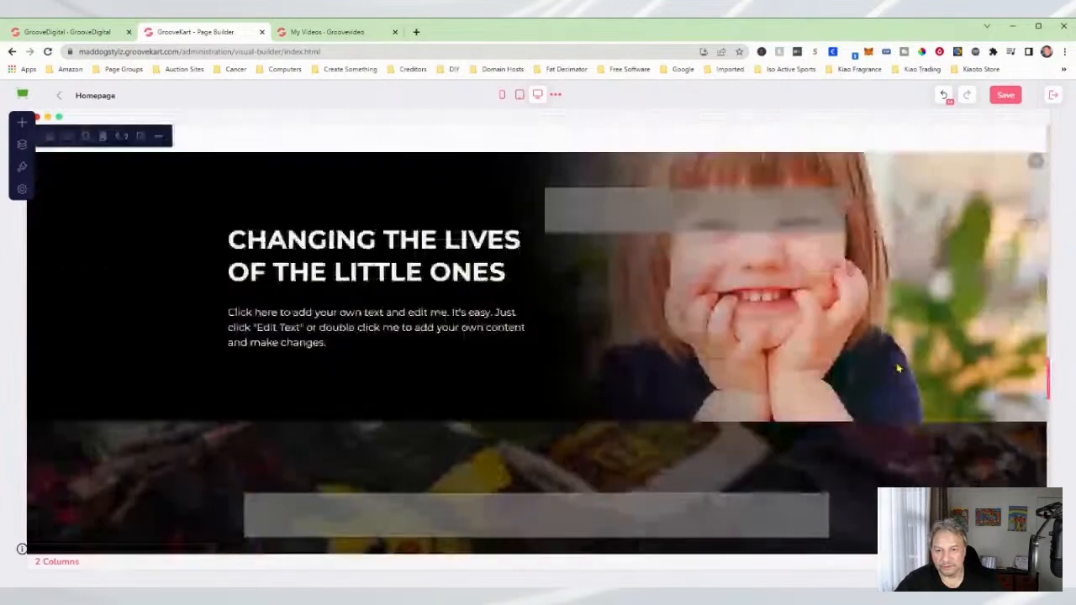
scroll(905, 362, down, 2)
scroll(509, 375, up, 3)
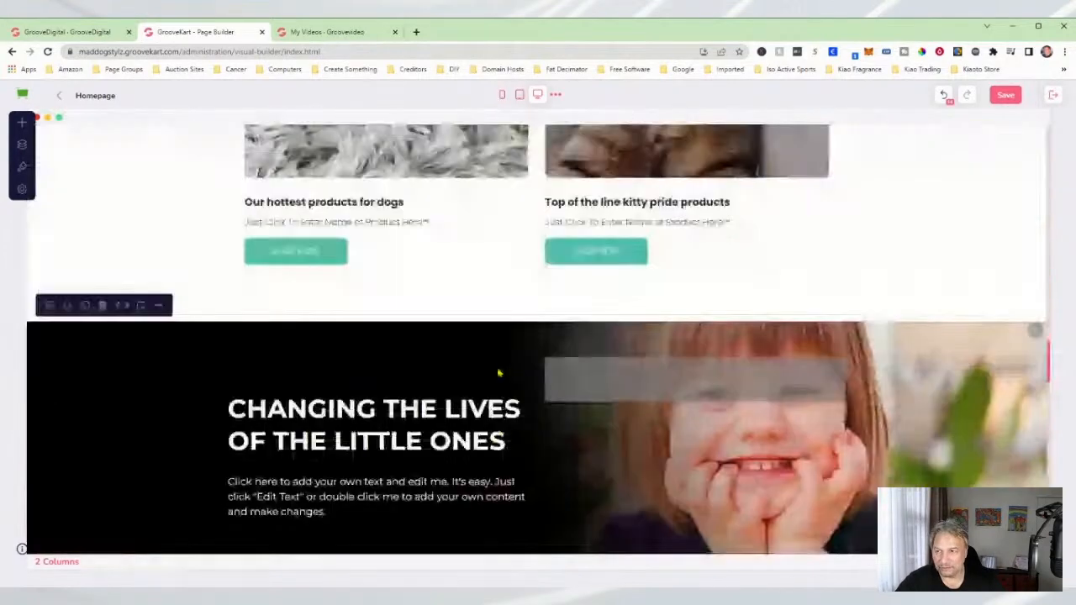
Browse the global template blocks from the Baby category through the OneProduct category.
click(22, 122)
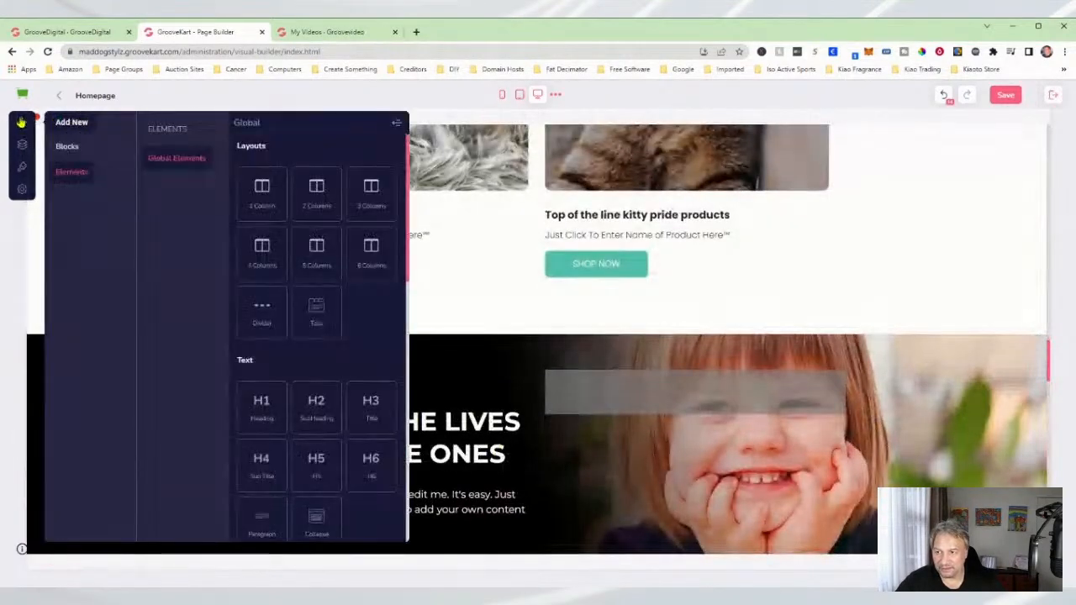
click(68, 147)
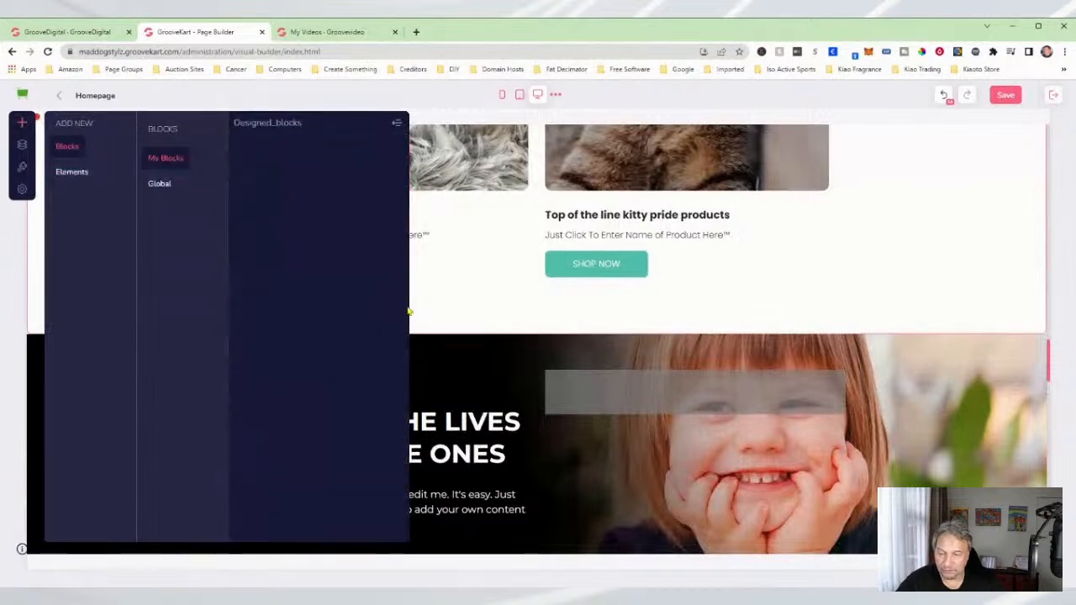
click(172, 185)
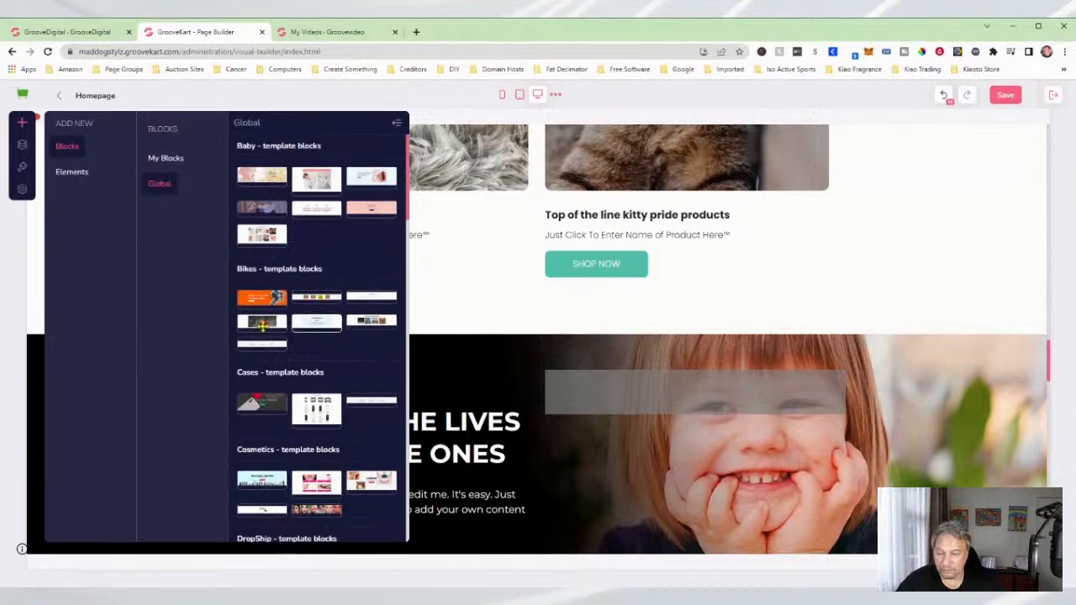
scroll(348, 385, down, 2)
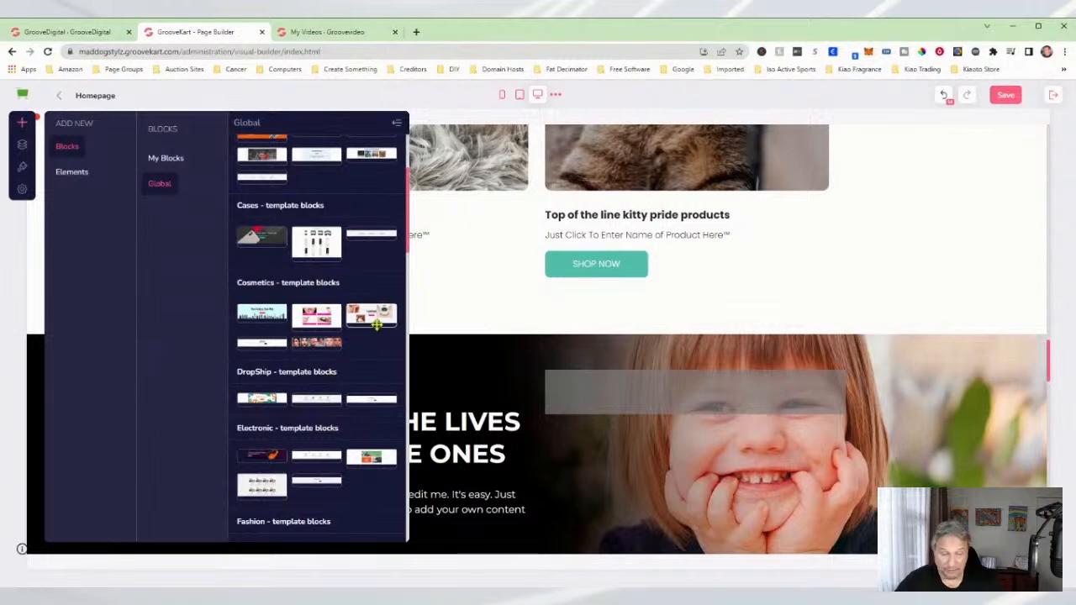
scroll(335, 416, down, 1)
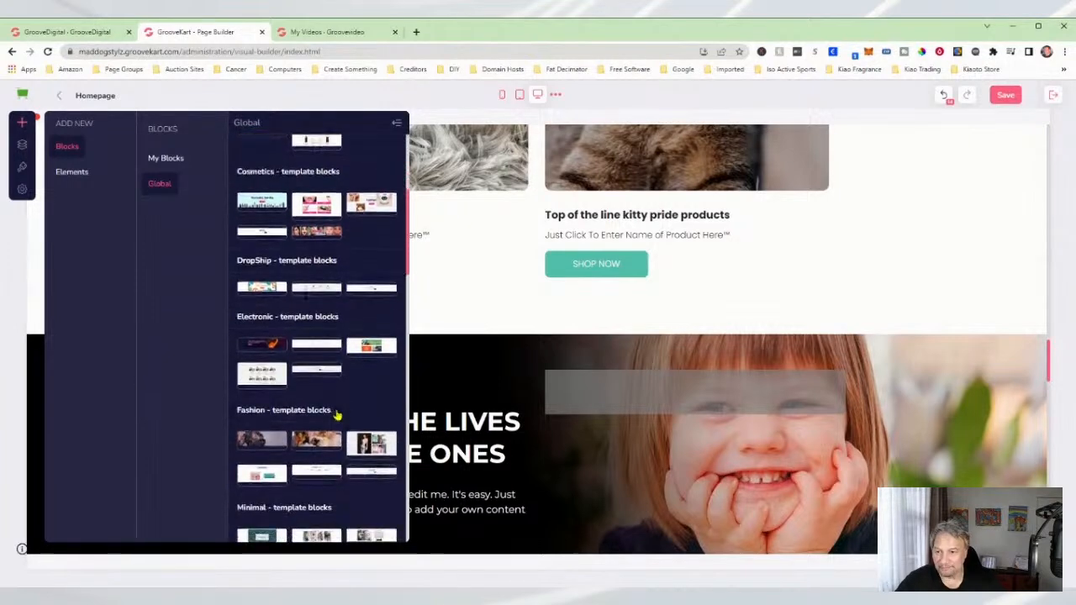
scroll(340, 396, down, 1)
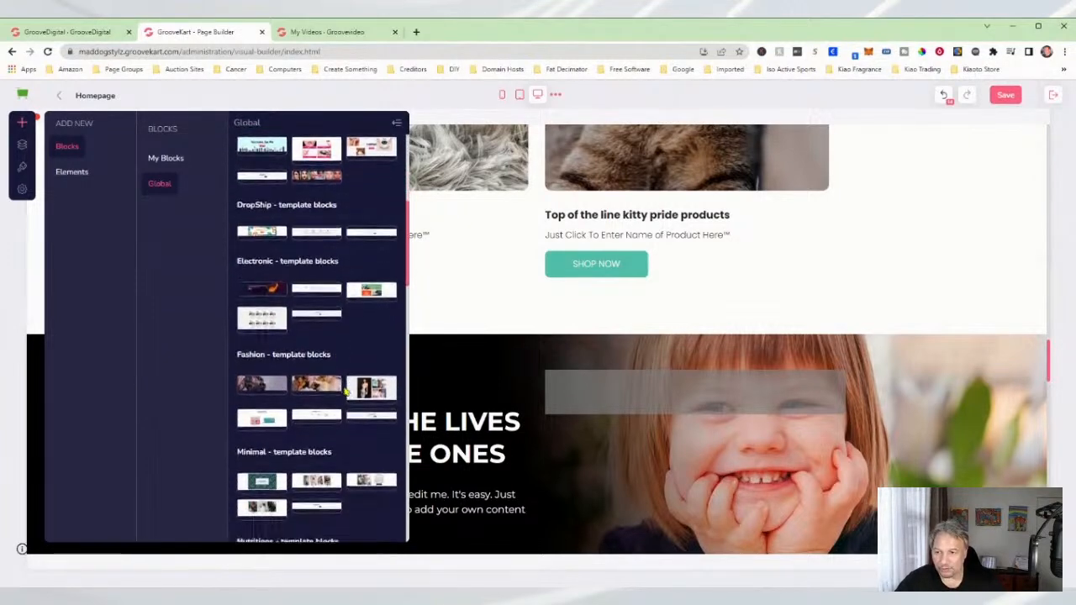
scroll(316, 539, down, 3)
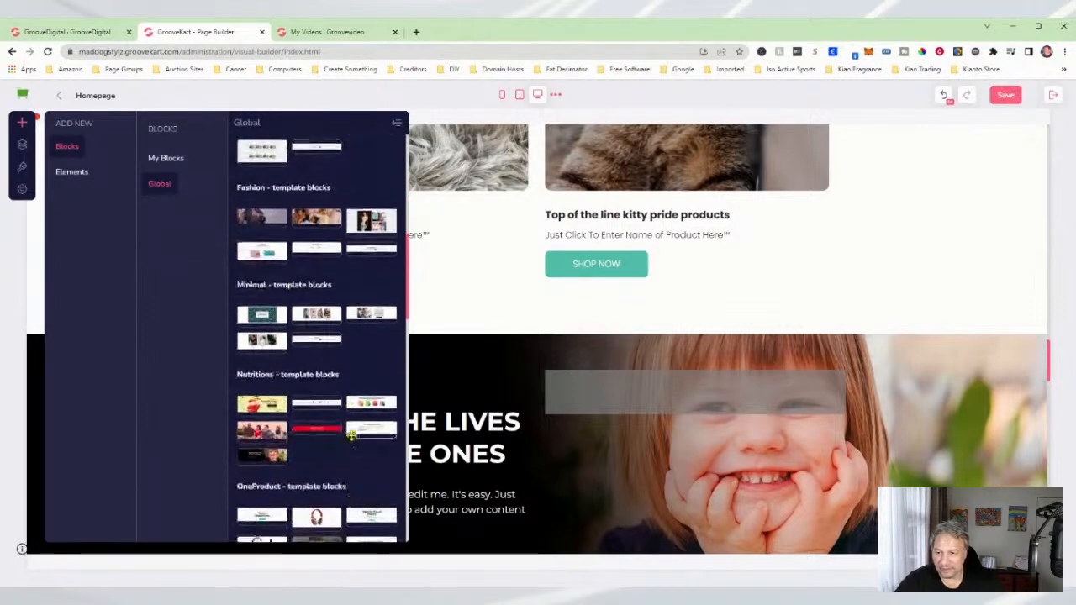
scroll(303, 406, down, 2)
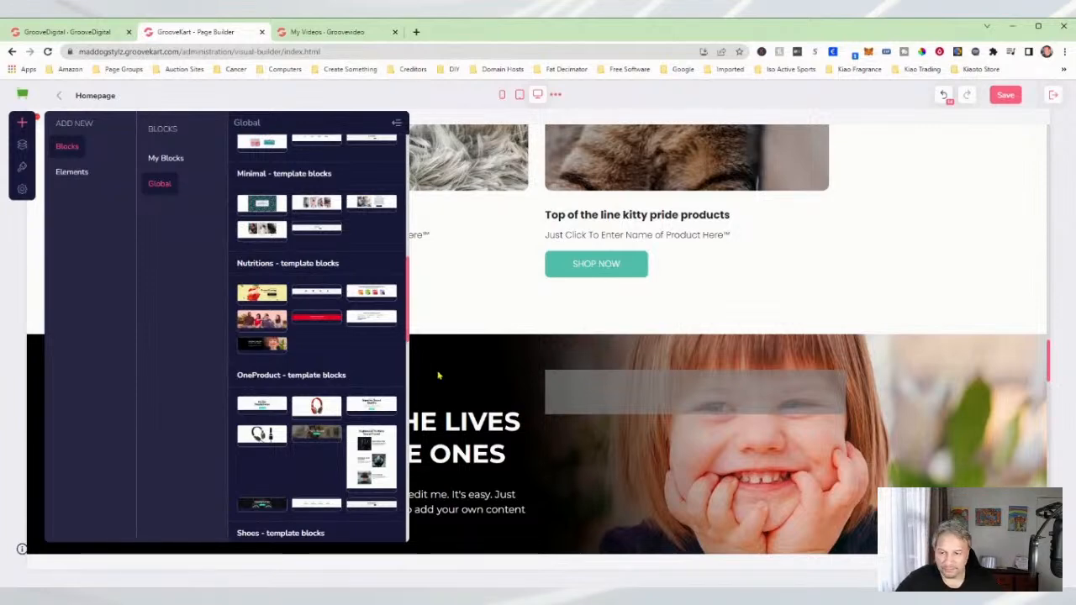
Look through the remaining global template blocks from Shoes to Common blocks, and close the block library.
scroll(328, 487, down, 3)
scroll(336, 500, up, 1)
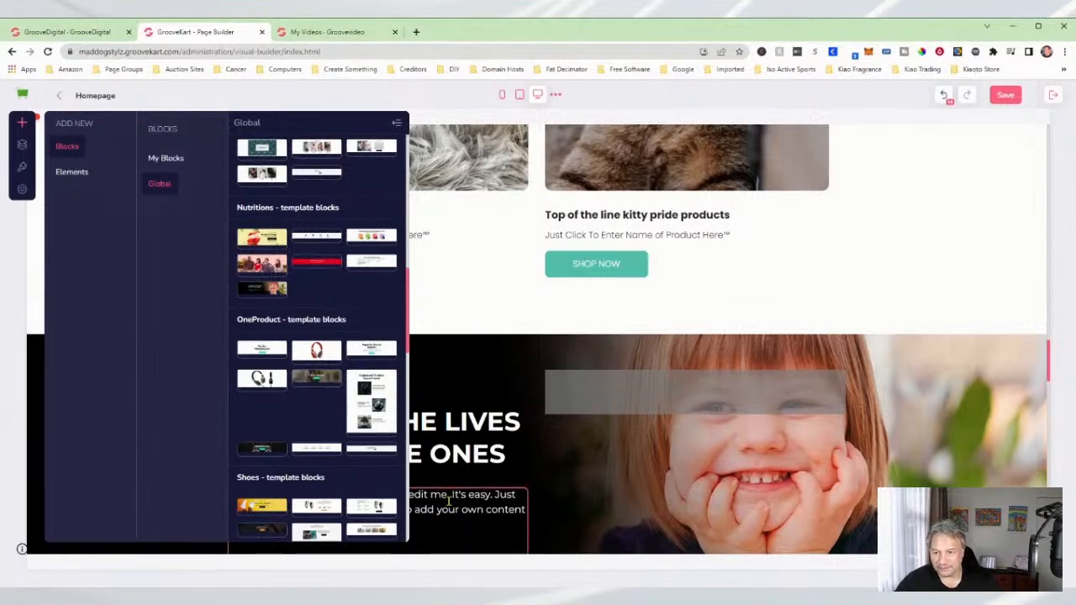
scroll(366, 433, down, 1)
scroll(362, 429, down, 3)
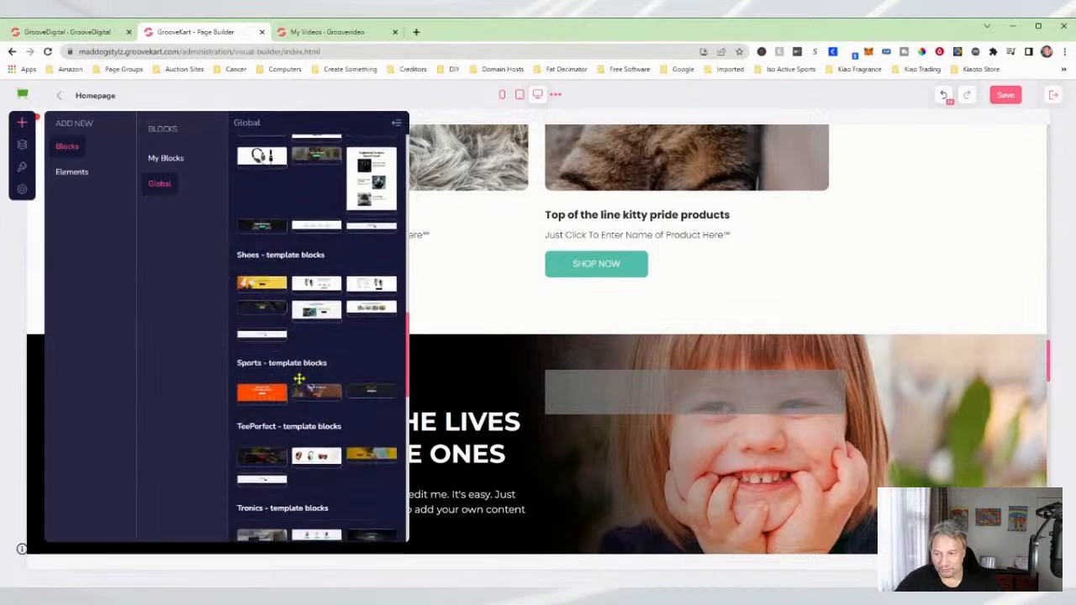
scroll(298, 379, down, 6)
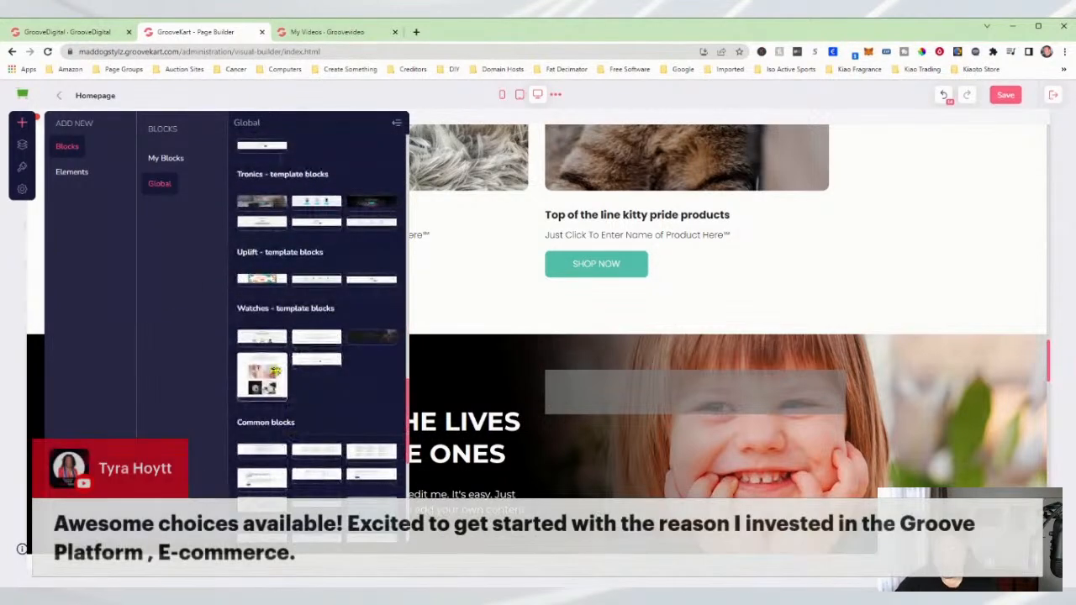
scroll(296, 353, down, 2)
scroll(347, 480, up, 2)
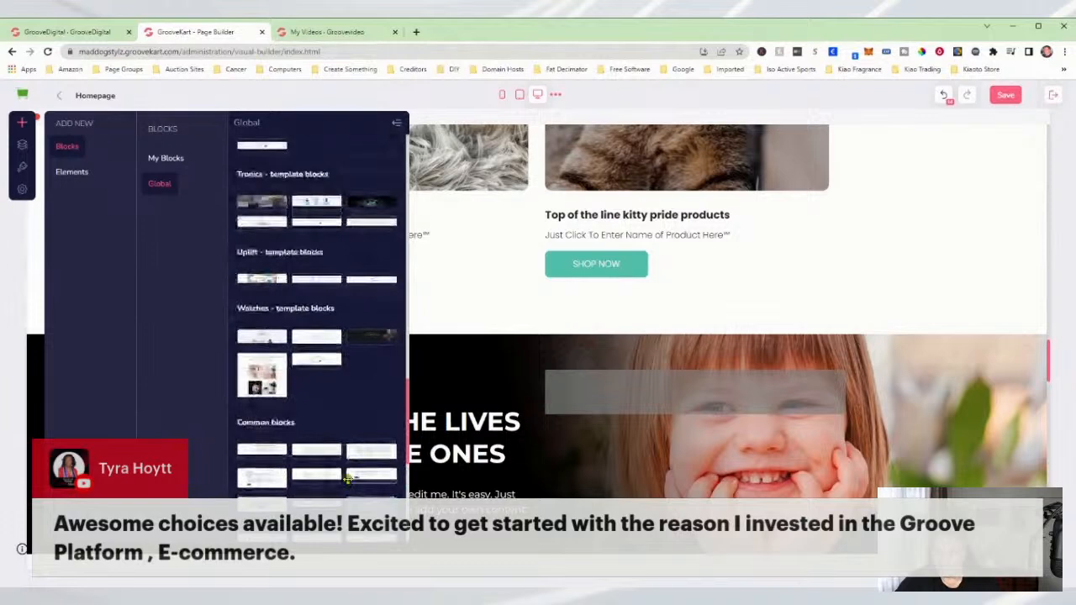
scroll(348, 479, up, 1)
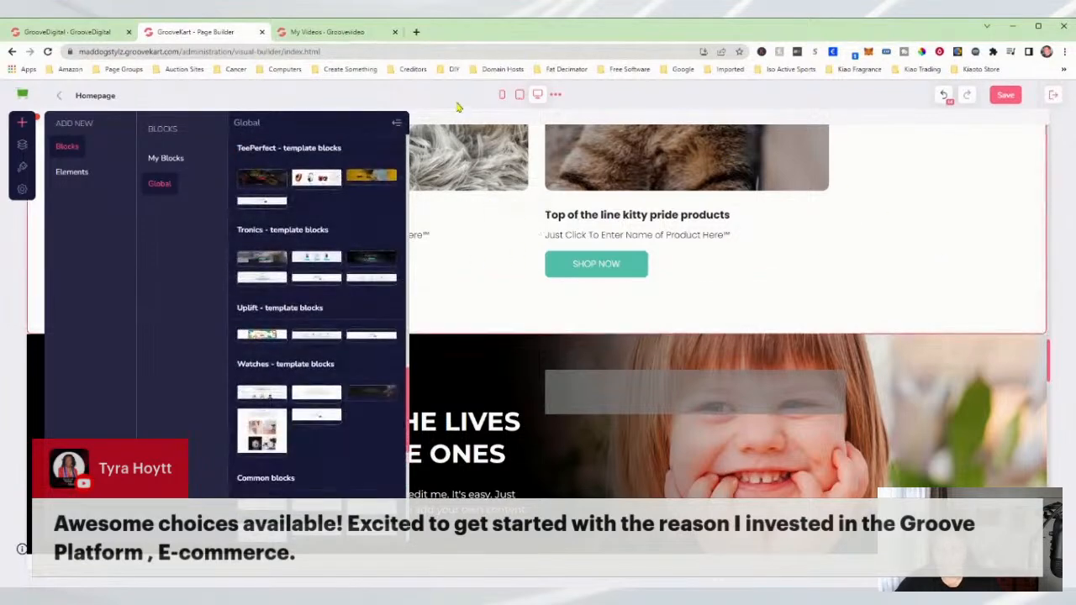
click(468, 110)
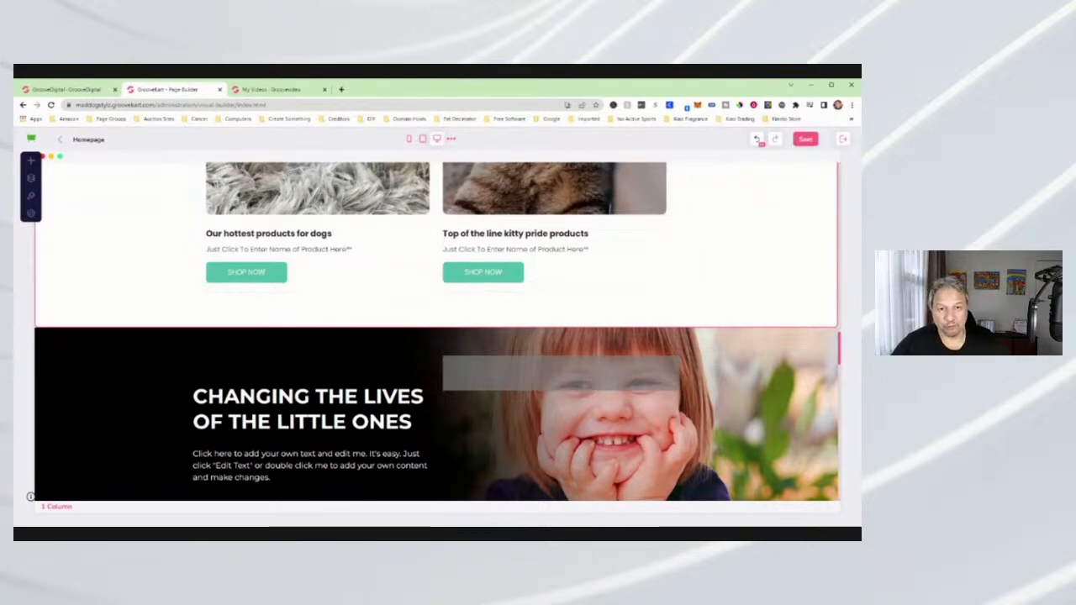
Review the homepage sections from the dog and cat products back up to the "Summer Days for Man's Best Friend" banner.
scroll(796, 301, up, 3)
scroll(797, 301, up, 2)
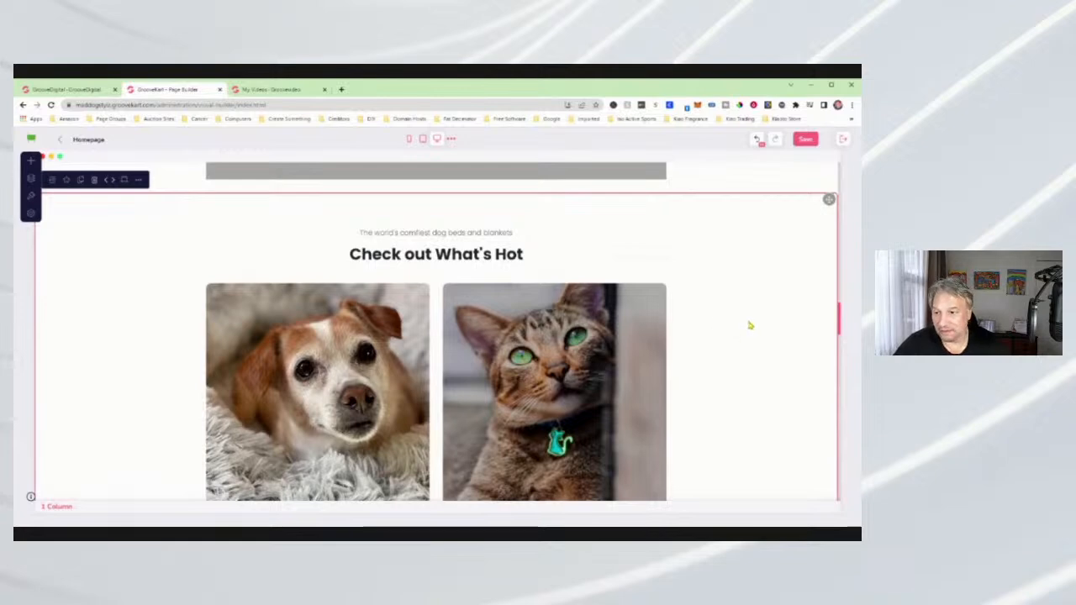
scroll(762, 332, up, 2)
scroll(773, 349, up, 5)
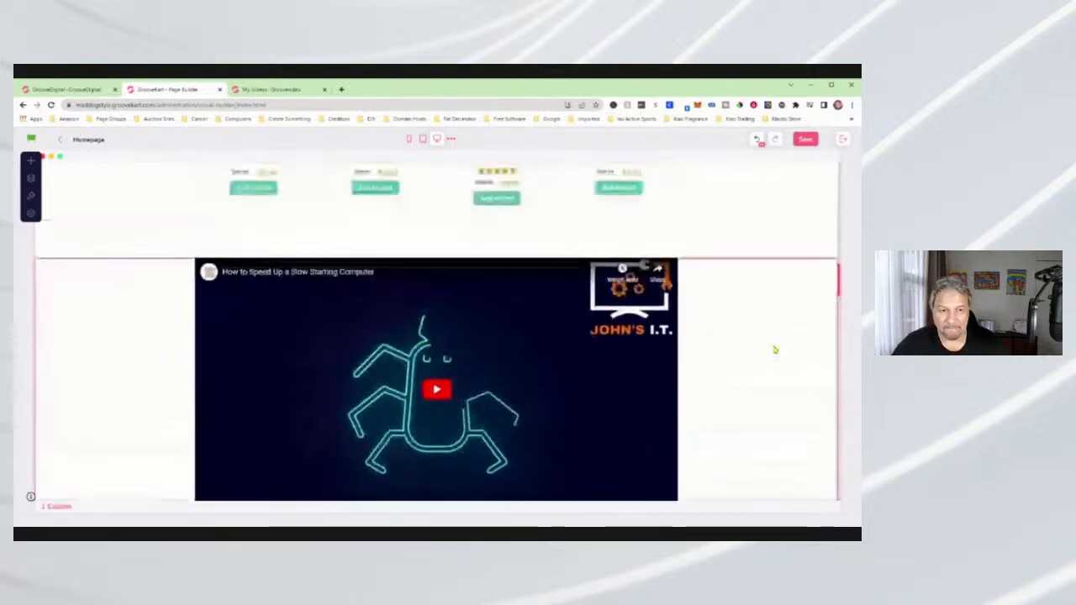
scroll(816, 282, up, 6)
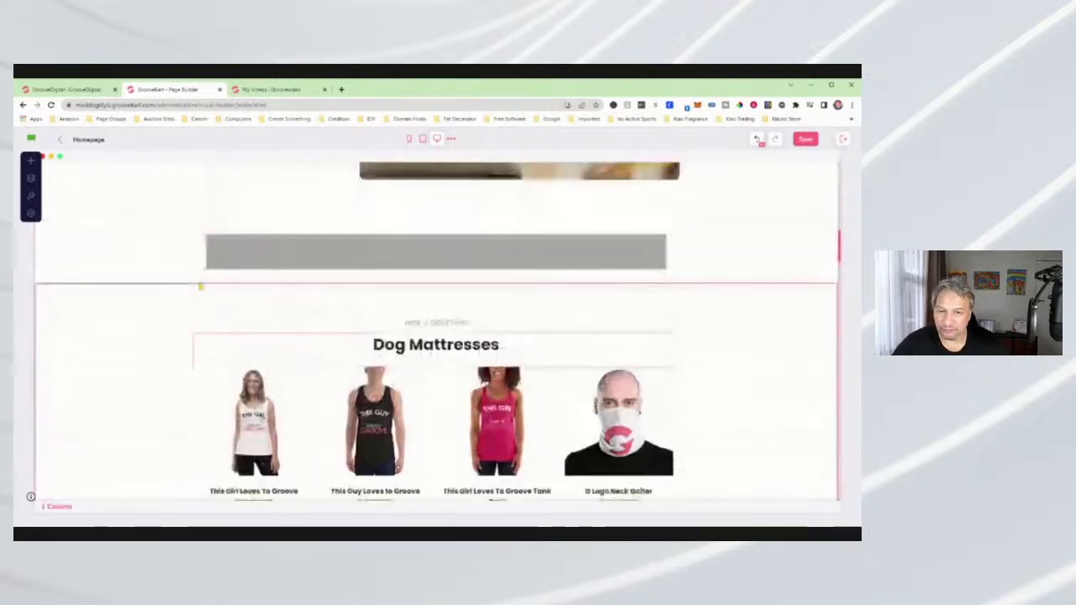
scroll(816, 283, up, 5)
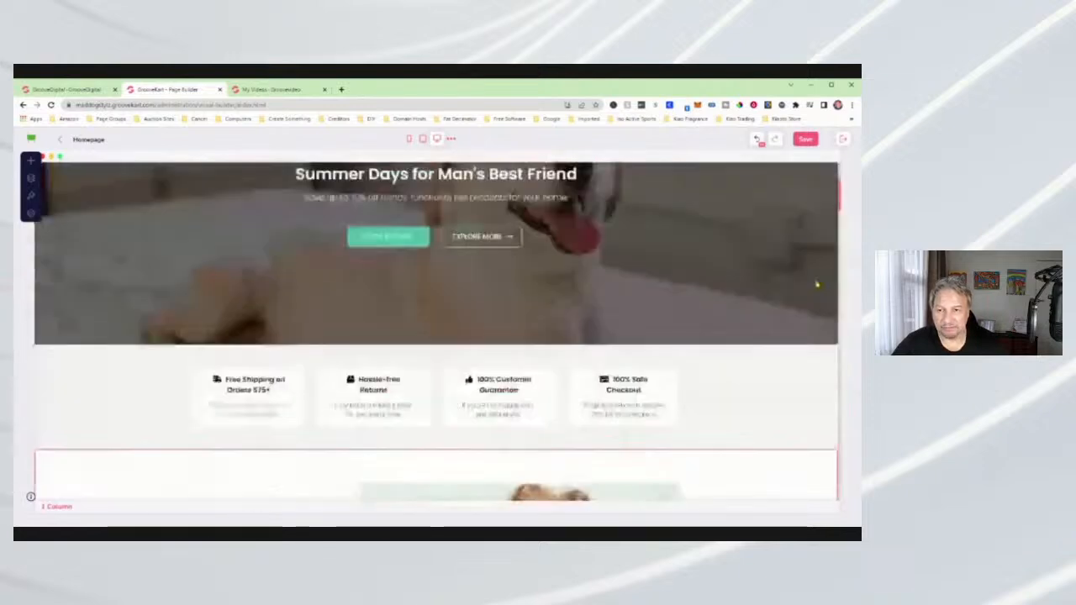
Check the homepage's section order from the shipping and guarantee boxes down through the embedded video to "Check out What's Hot".
scroll(753, 311, down, 8)
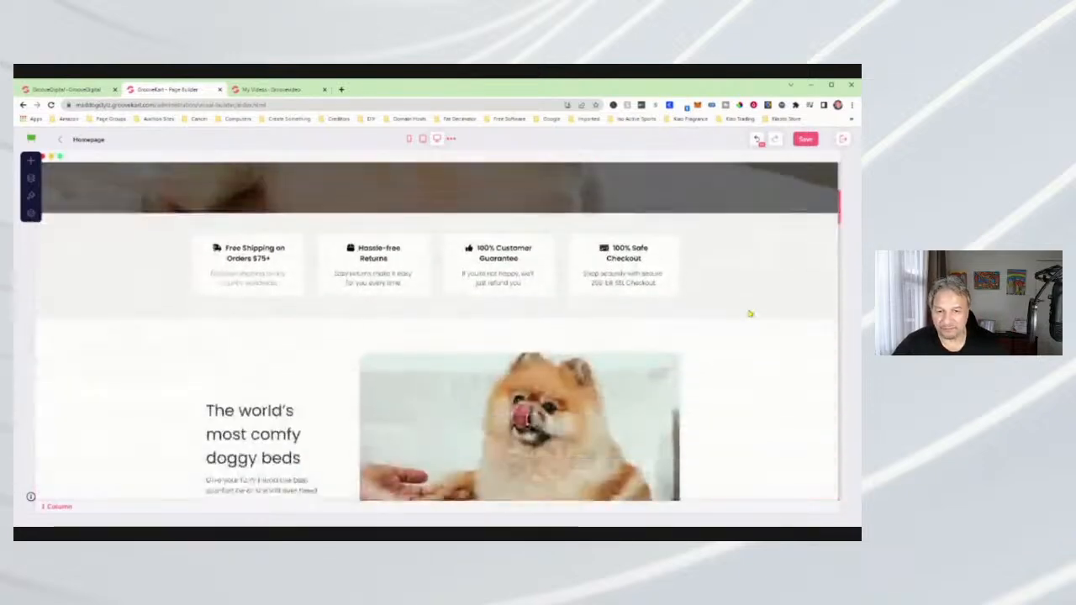
scroll(753, 313, down, 2)
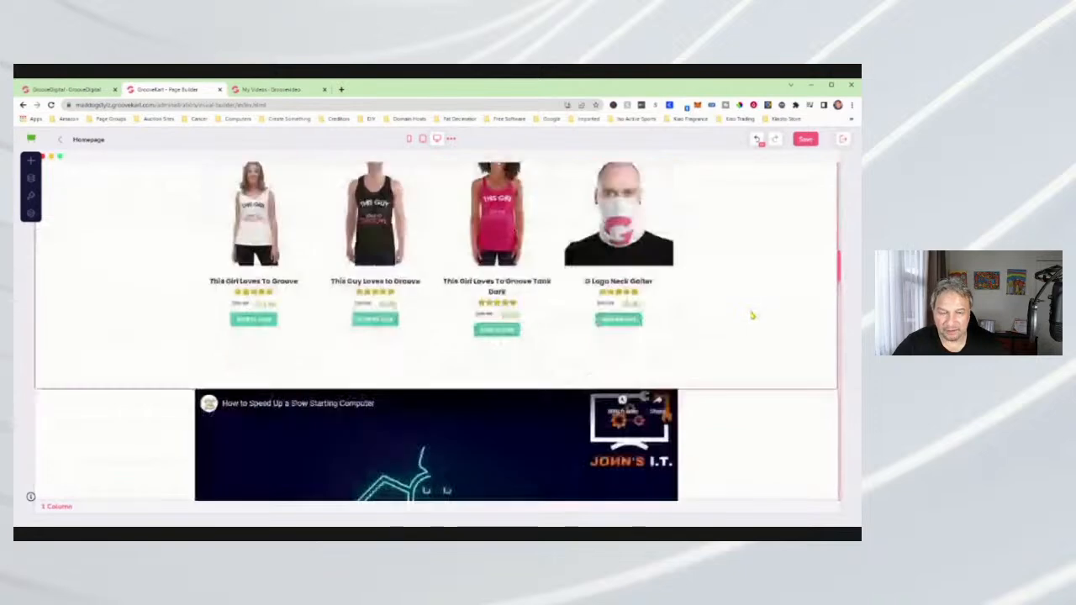
scroll(752, 315, down, 2)
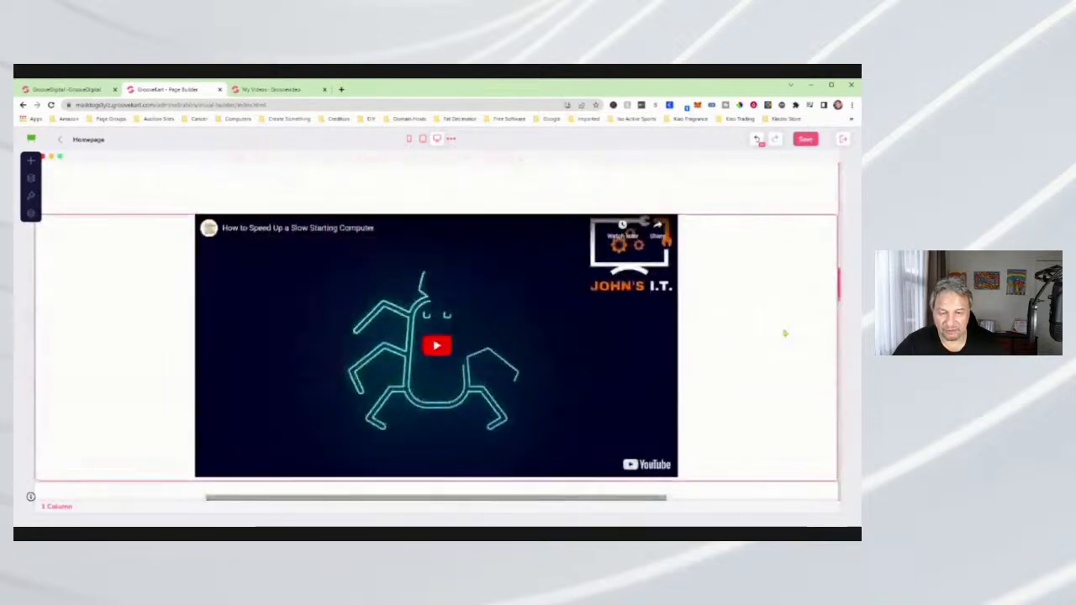
scroll(783, 332, down, 3)
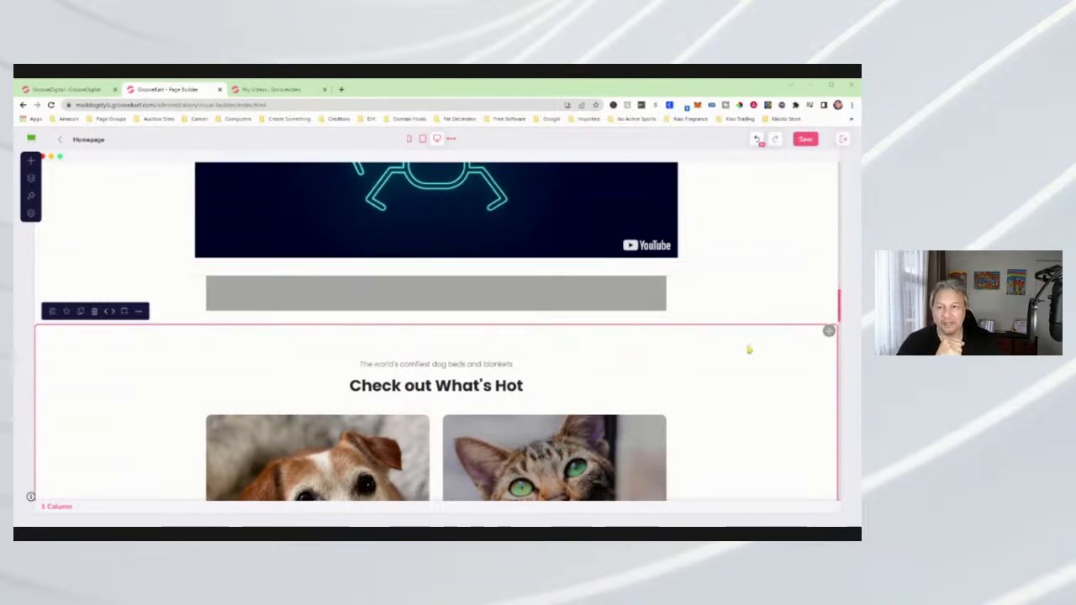
Inspect the embedded video, Dog Mattresses and doggy beds sections on the way back to the homepage header.
scroll(747, 355, up, 5)
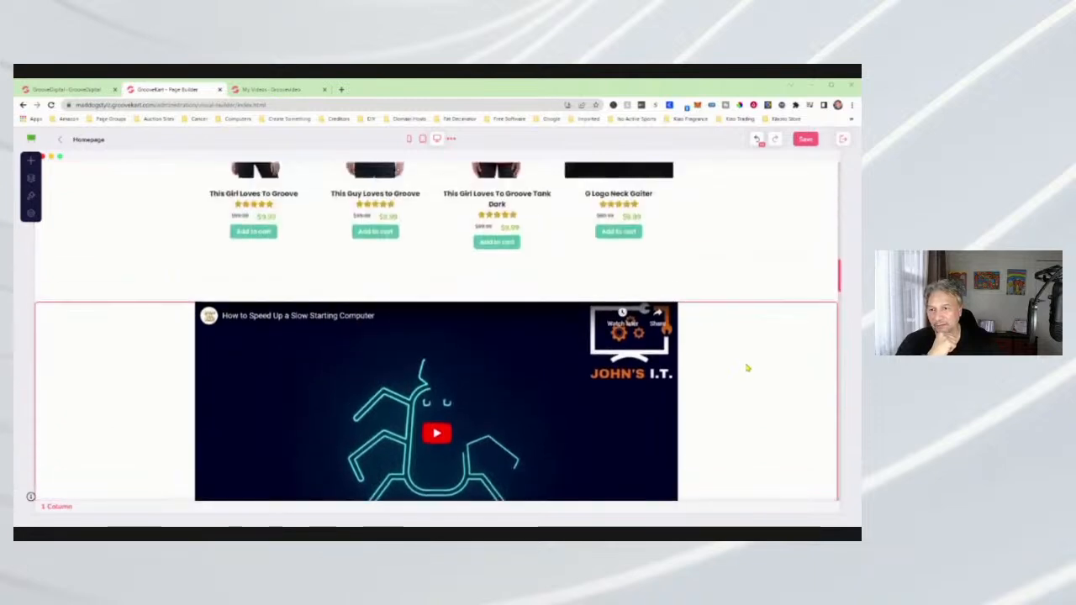
scroll(747, 367, up, 3)
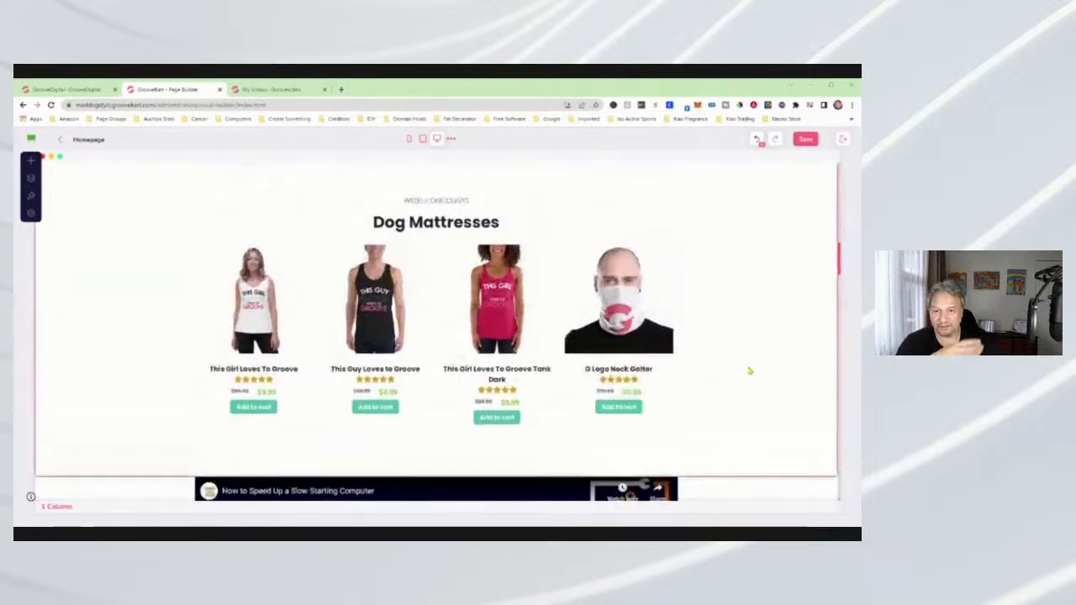
scroll(749, 370, up, 6)
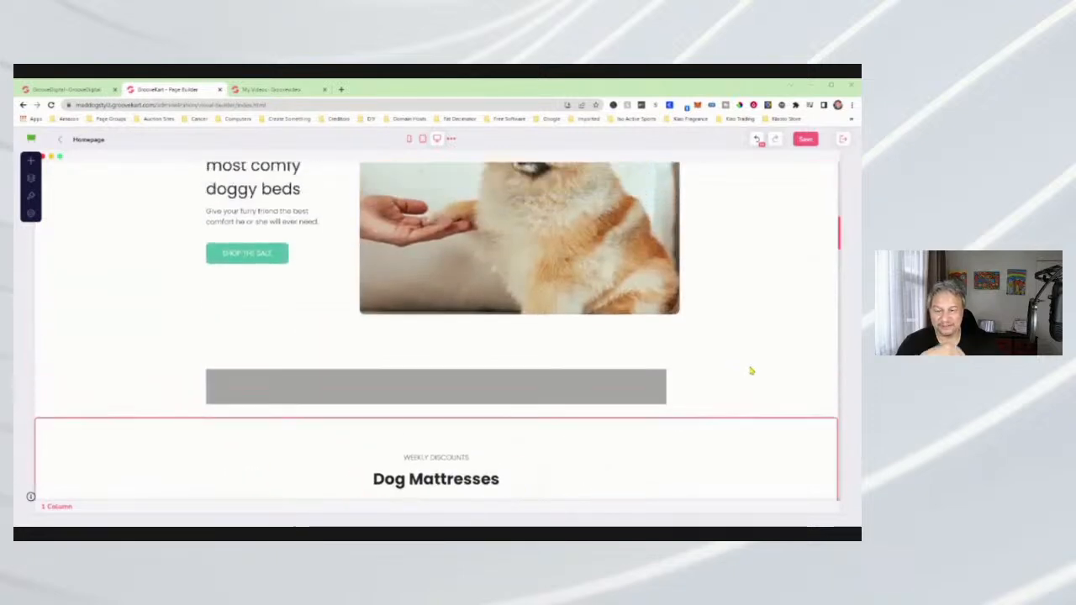
scroll(751, 371, up, 3)
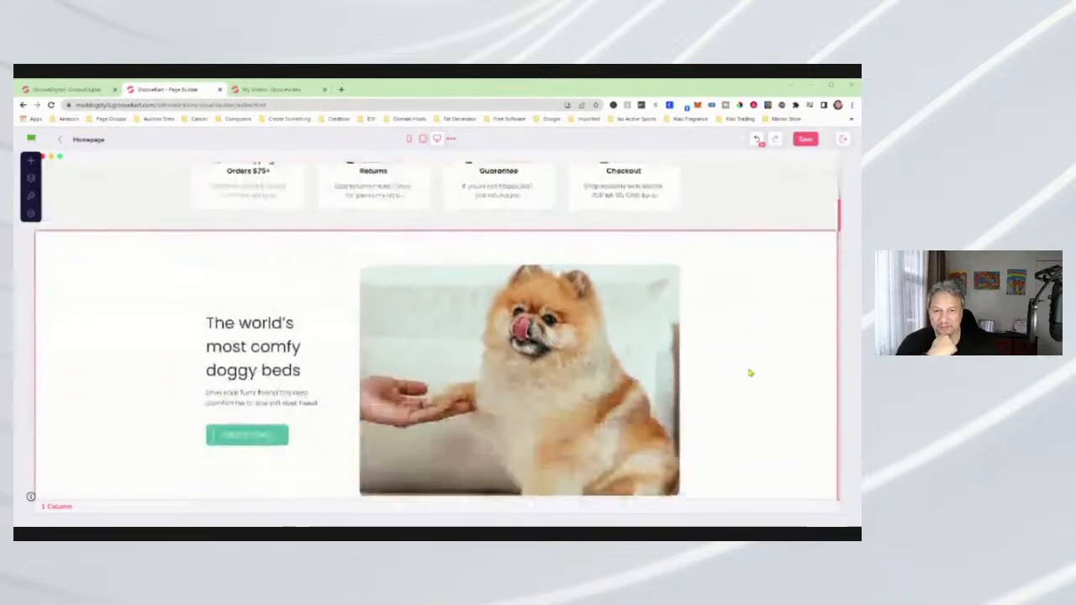
scroll(753, 374, up, 1)
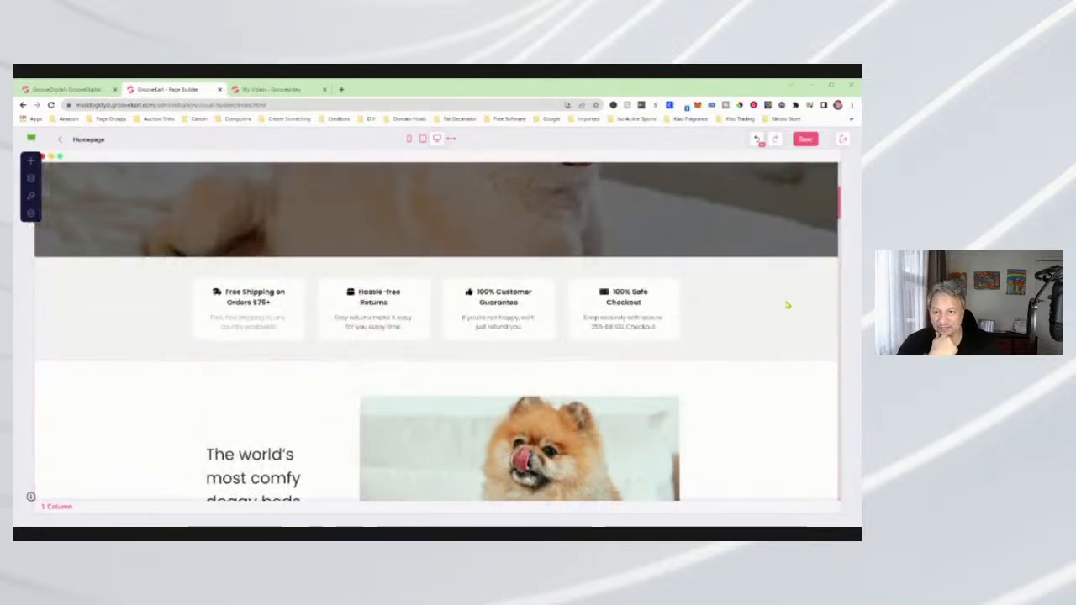
scroll(756, 337, up, 3)
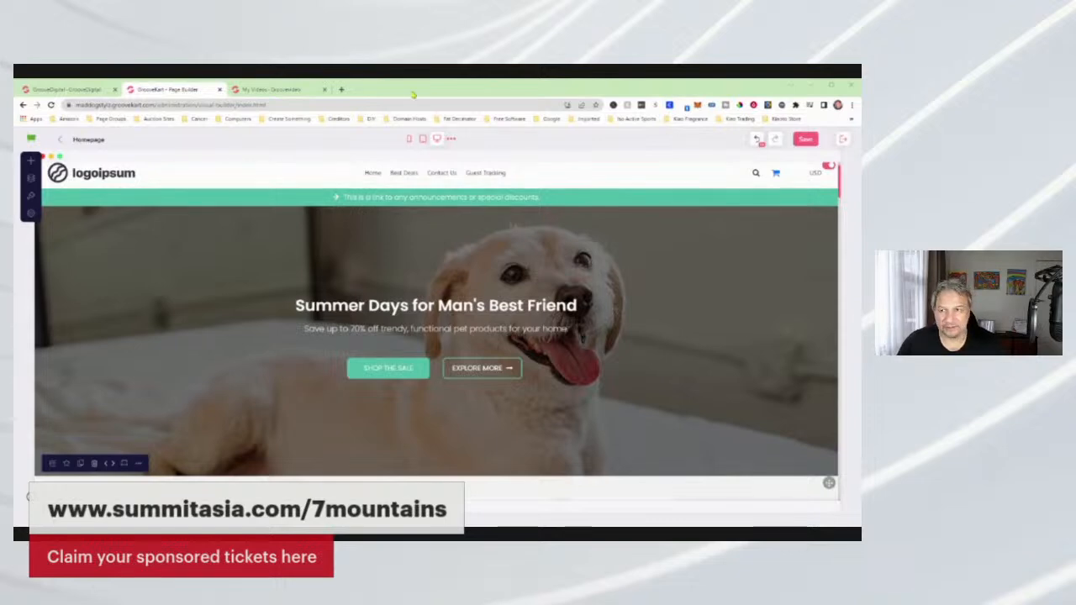
Open summitasia.com/7mountains in a new browser tab and examine the Seven Mountains webinar's introduction and registration form.
click(341, 89)
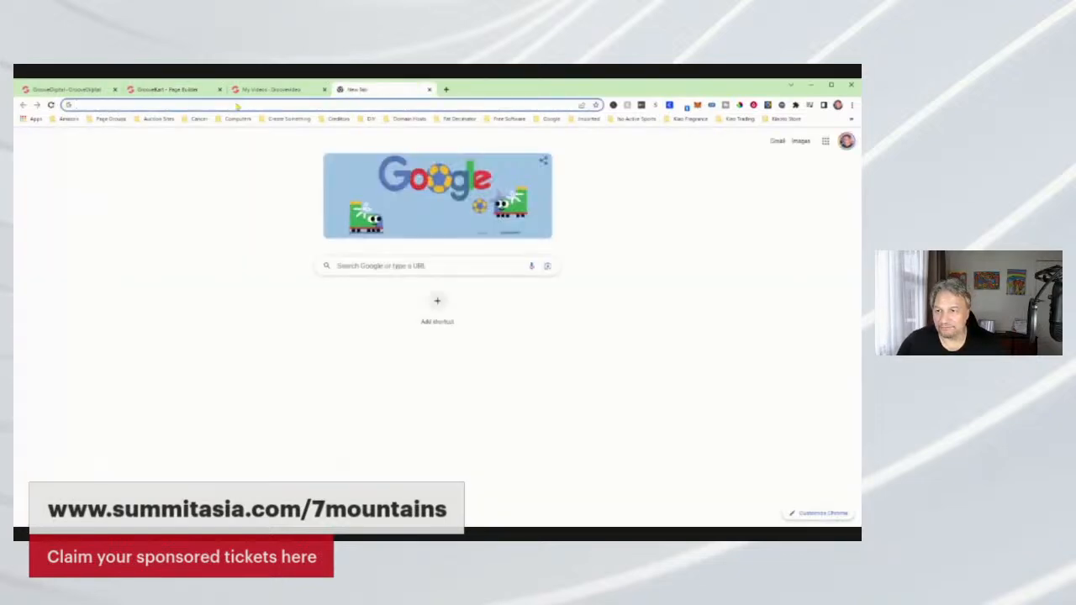
text(summitasia.com/7mountains)
key(Return)
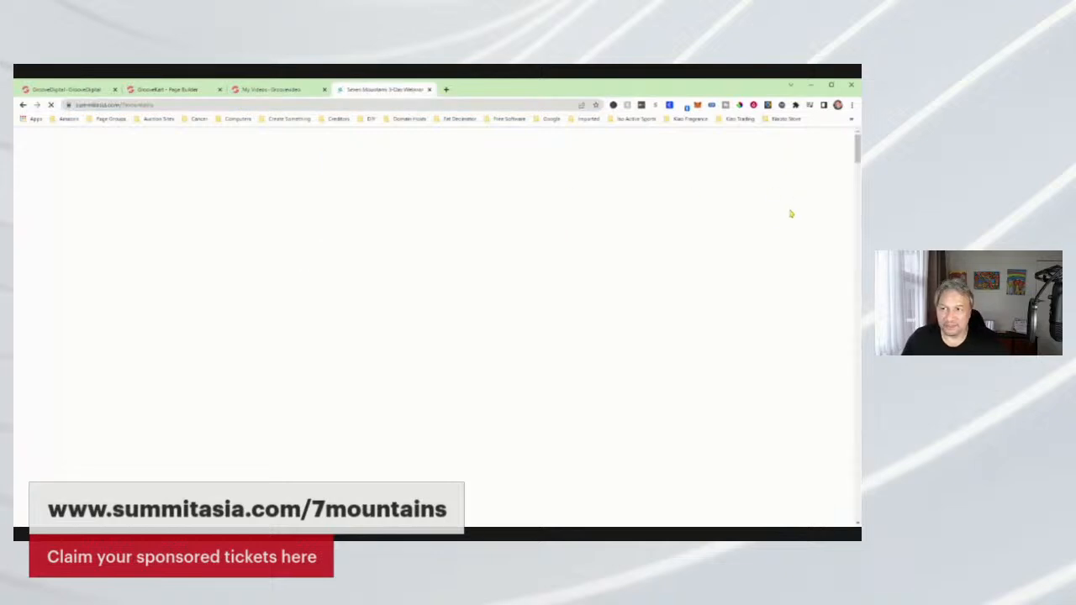
scroll(610, 288, down, 2)
scroll(608, 283, up, 2)
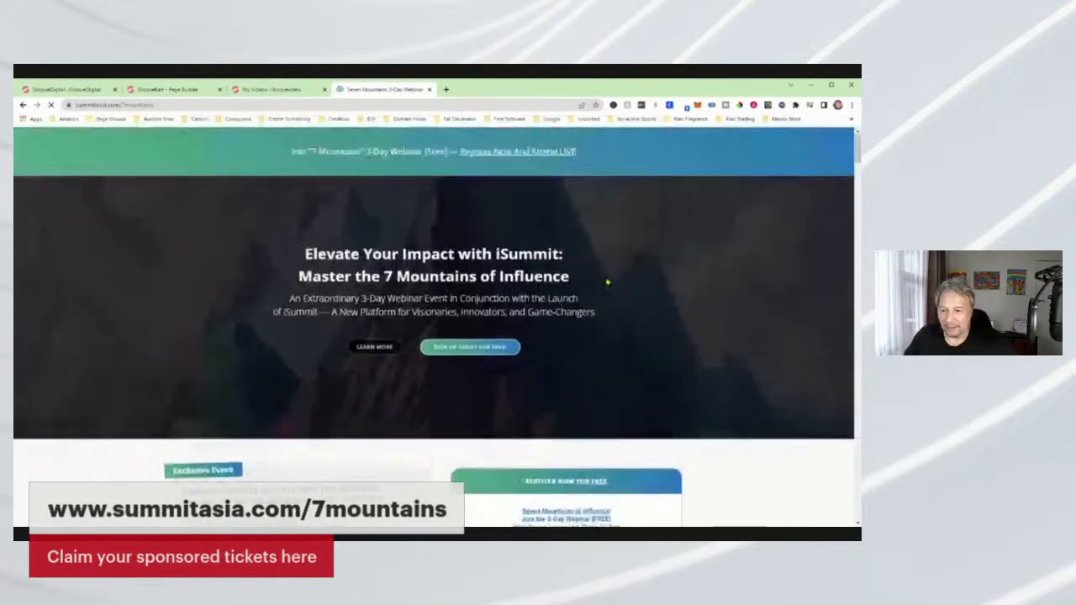
scroll(608, 283, down, 2)
scroll(607, 283, down, 2)
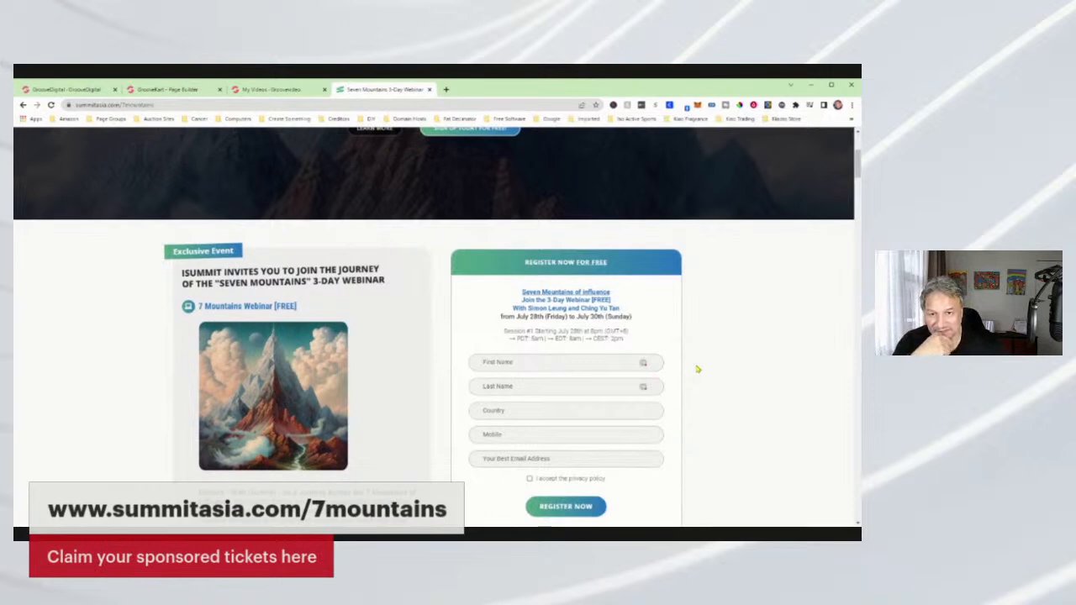
Examine the webinar's event description, the free registration form's fields and the "Where" attendance details.
scroll(697, 368, down, 1)
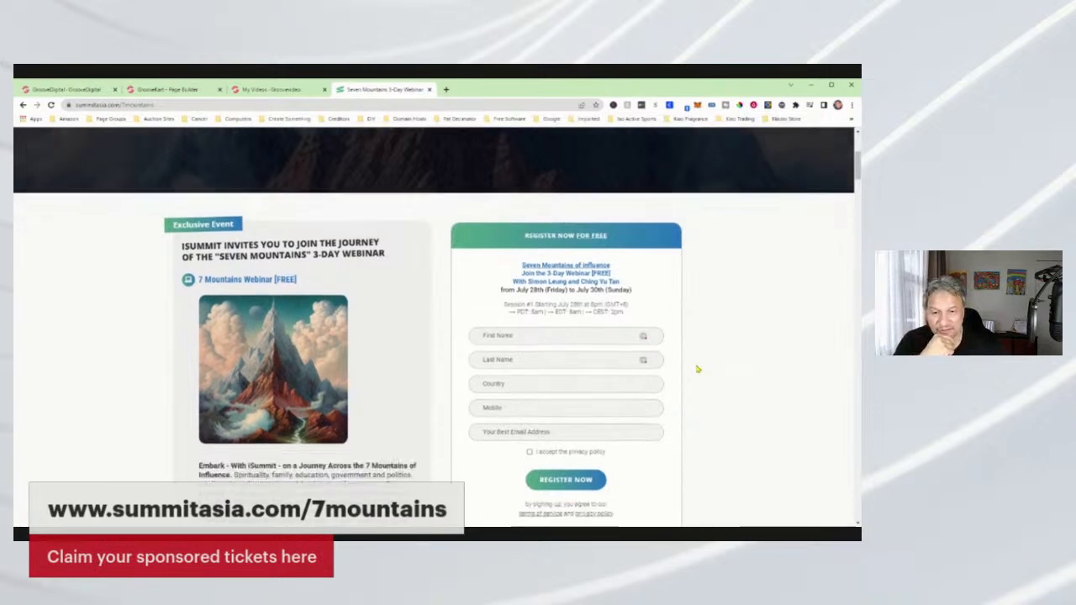
scroll(697, 368, down, 3)
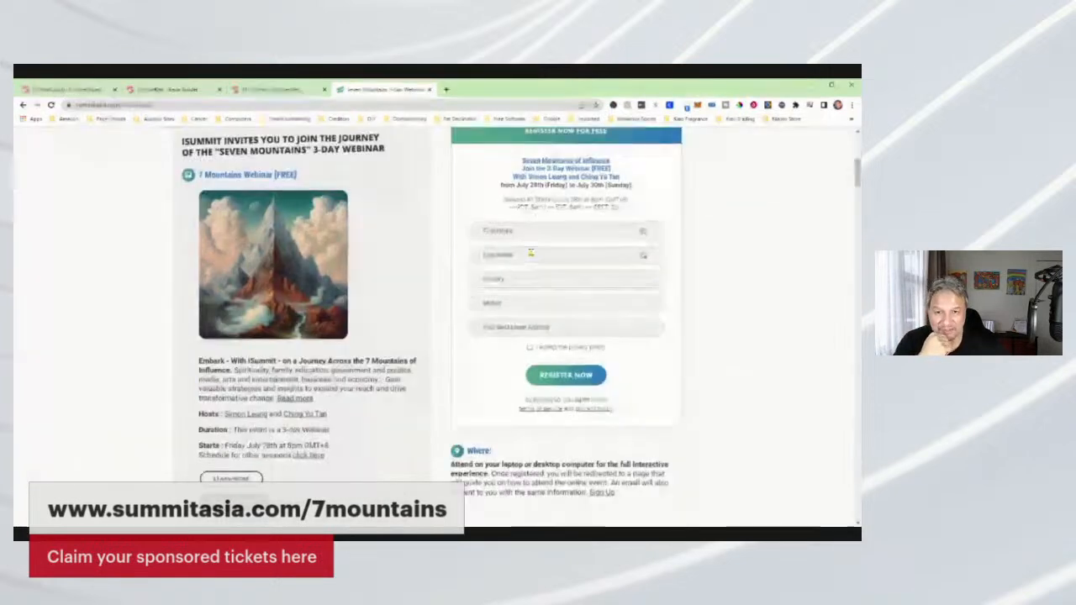
scroll(673, 221, up, 1)
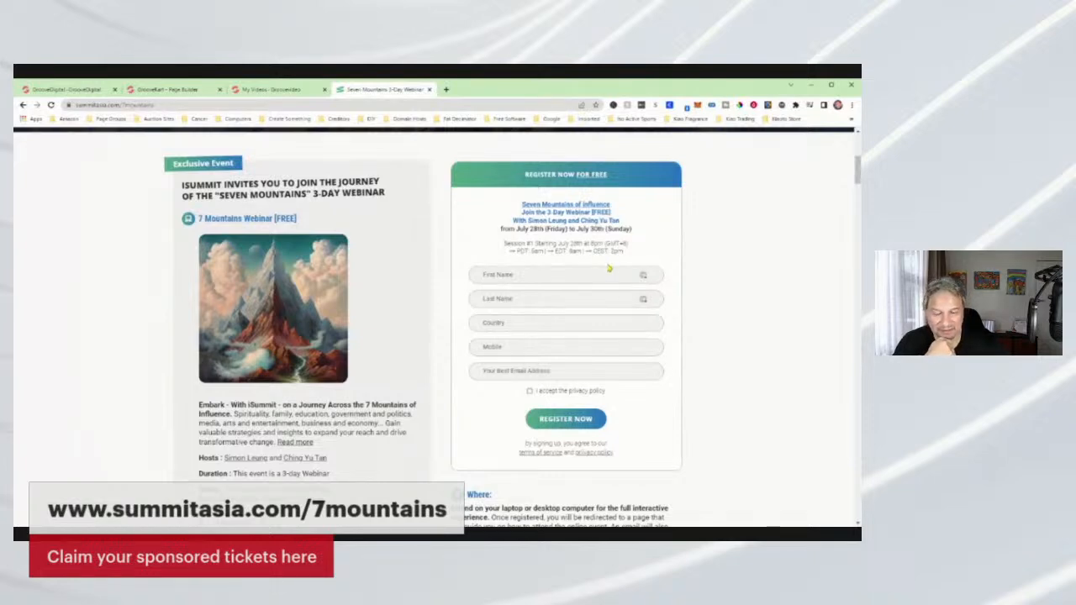
scroll(664, 263, down, 1)
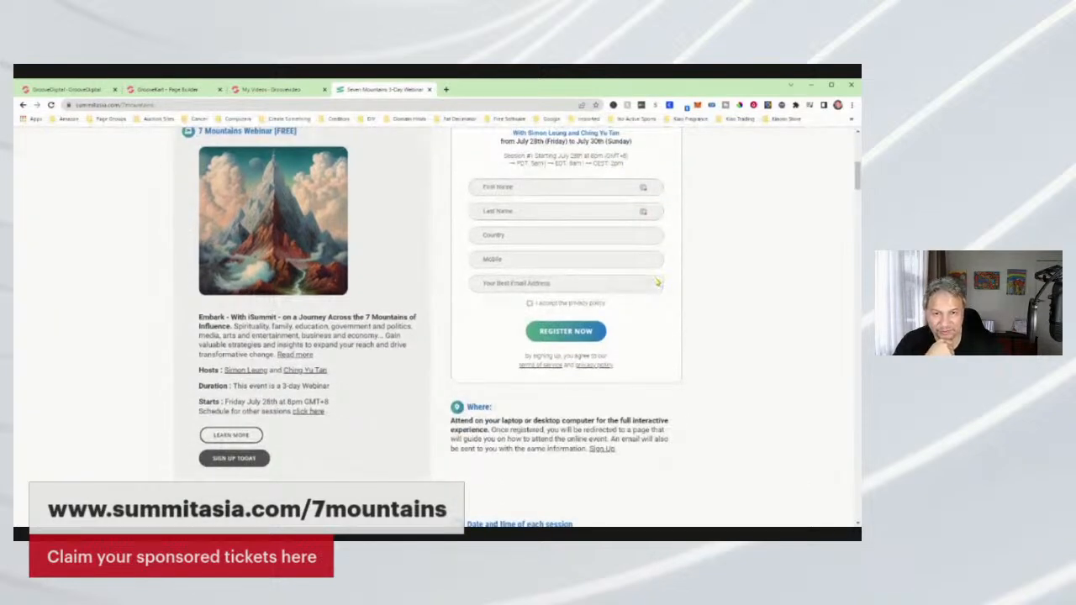
scroll(742, 297, up, 1)
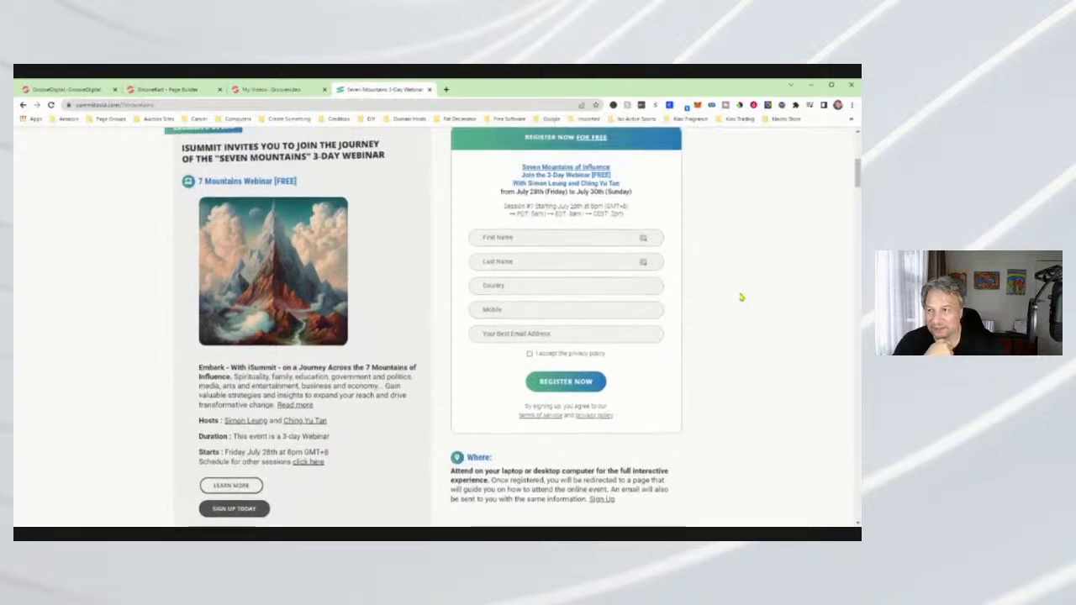
scroll(719, 284, up, 2)
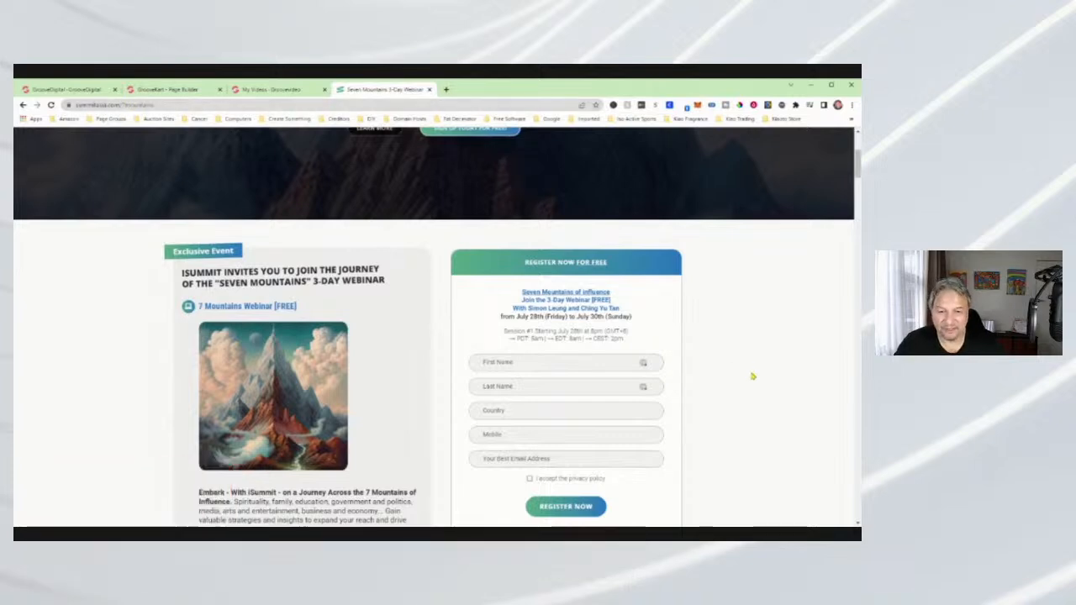
scroll(752, 371, down, 1)
scroll(752, 371, down, 3)
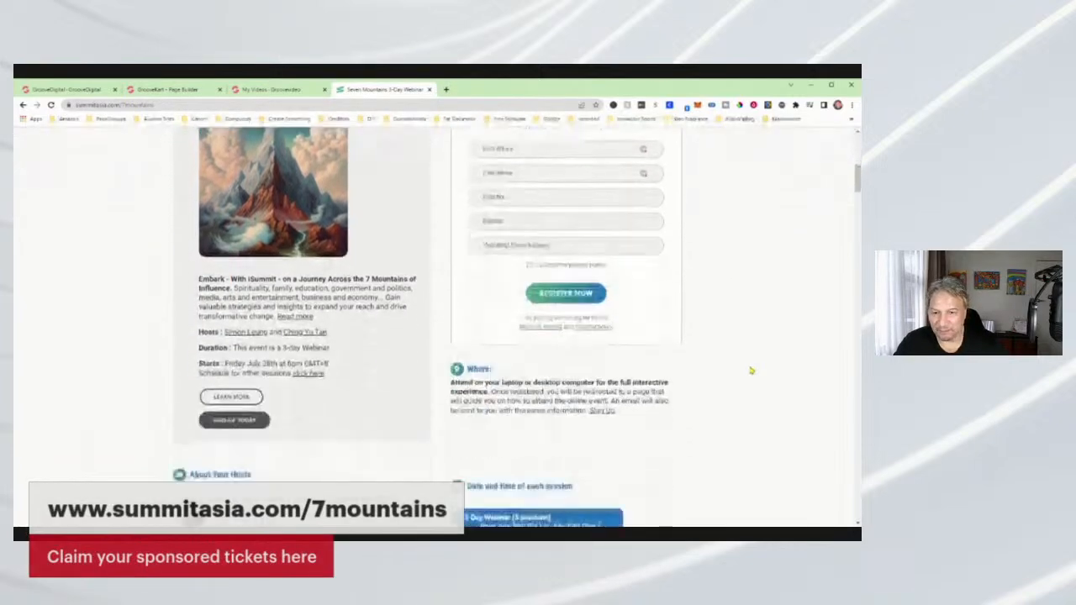
scroll(751, 371, up, 2)
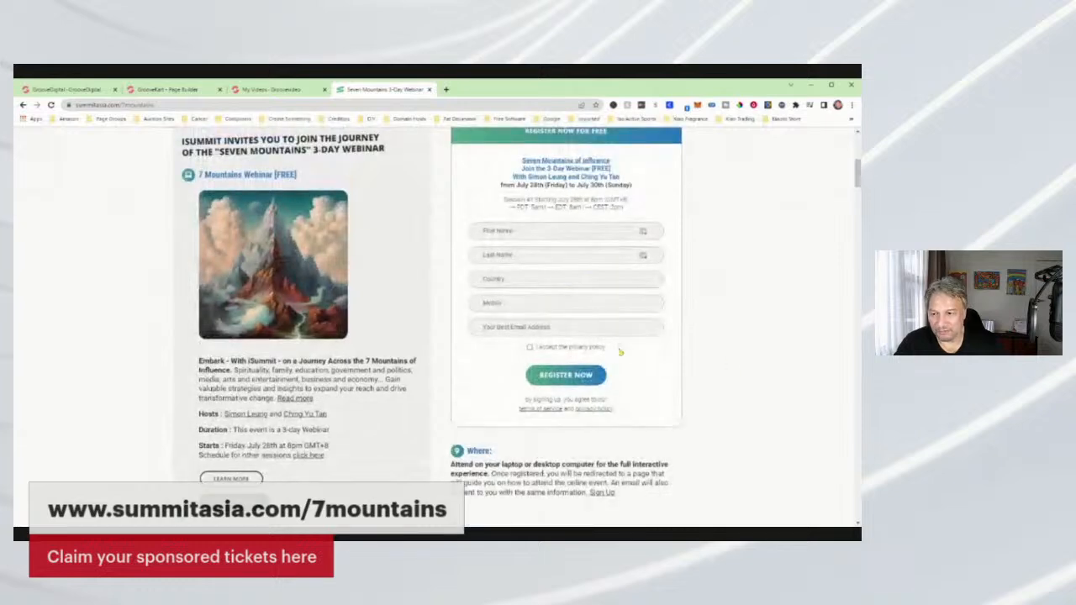
scroll(805, 334, down, 2)
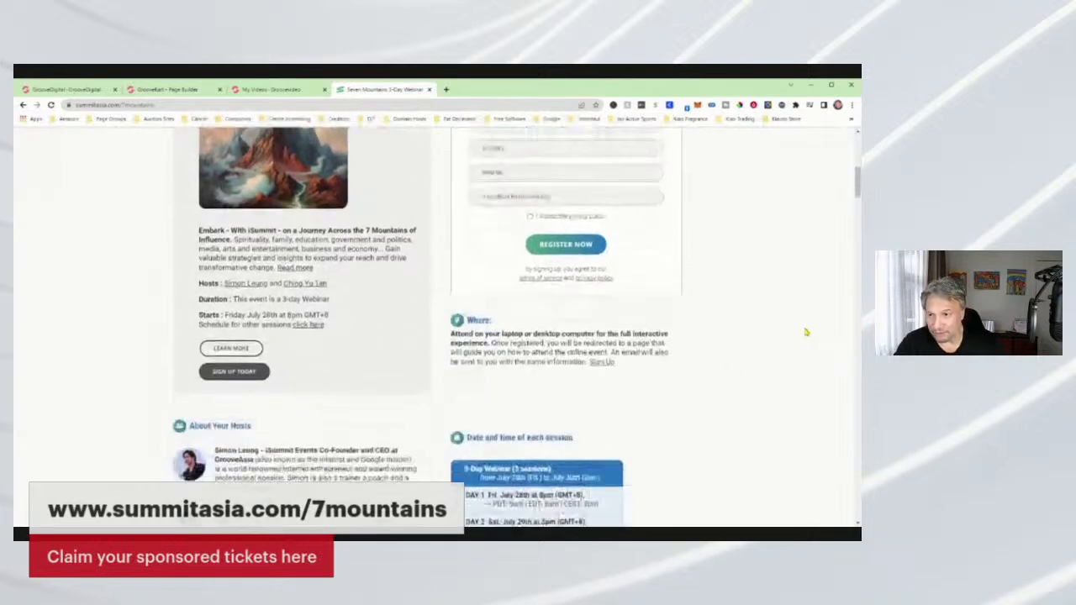
scroll(724, 290, up, 2)
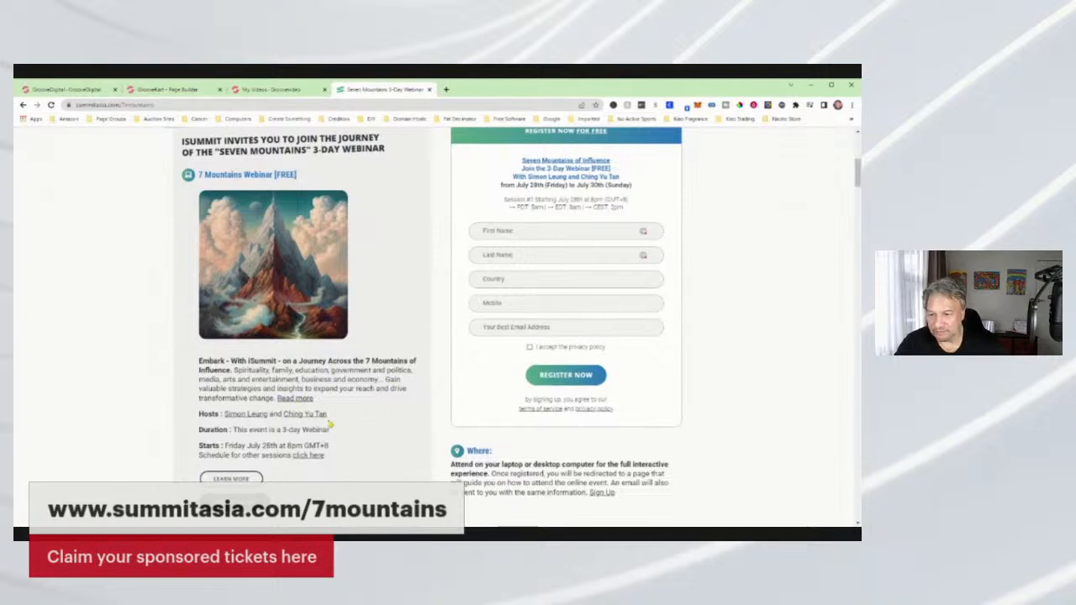
Read the "About Your Hosts" and "Date and time of each session" sections, then return to the "Master the 7 Mountains of Influence" banner.
scroll(403, 430, down, 1)
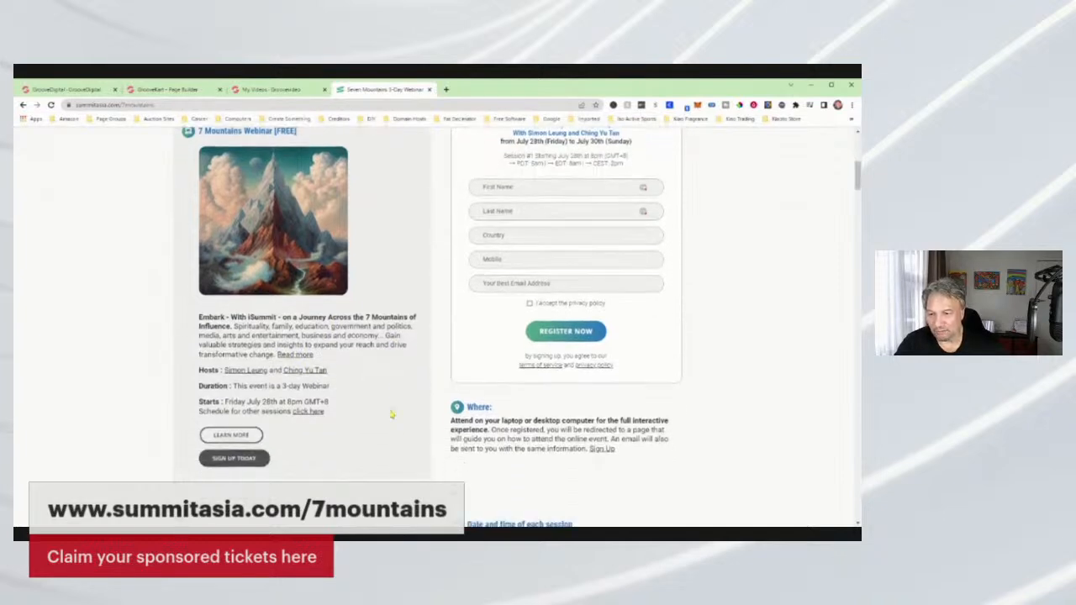
scroll(327, 382, down, 1)
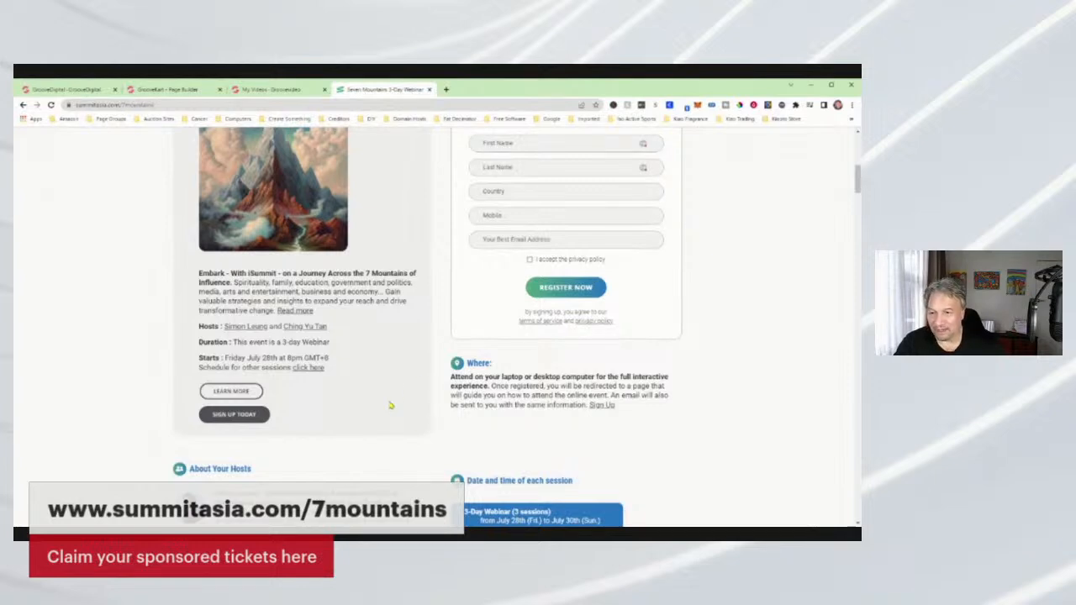
scroll(390, 405, down, 2)
scroll(391, 404, down, 2)
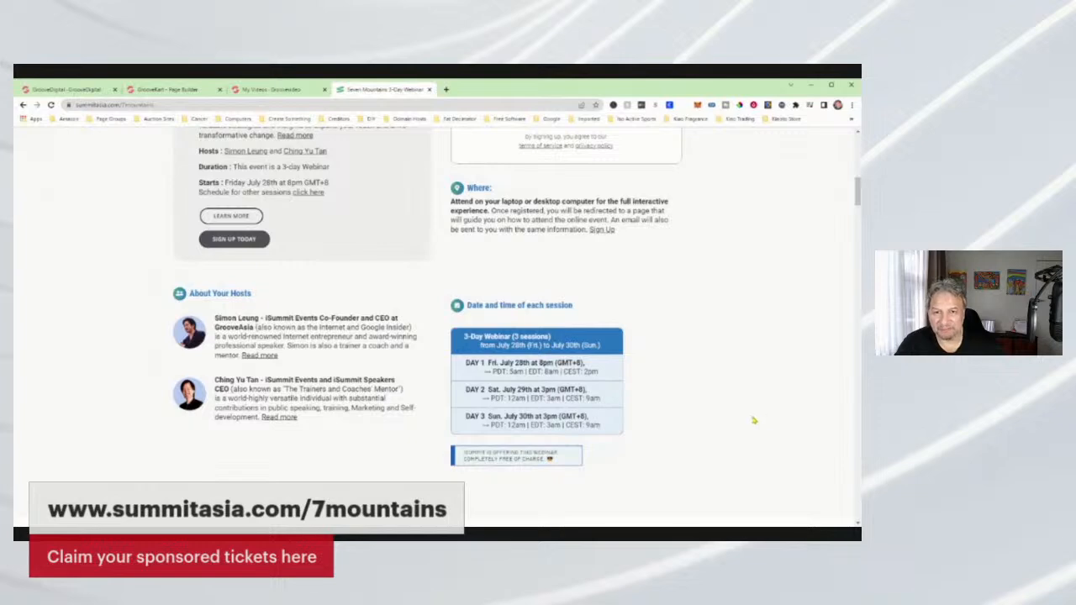
scroll(754, 420, up, 3)
scroll(753, 420, down, 2)
scroll(752, 423, up, 4)
scroll(767, 420, up, 3)
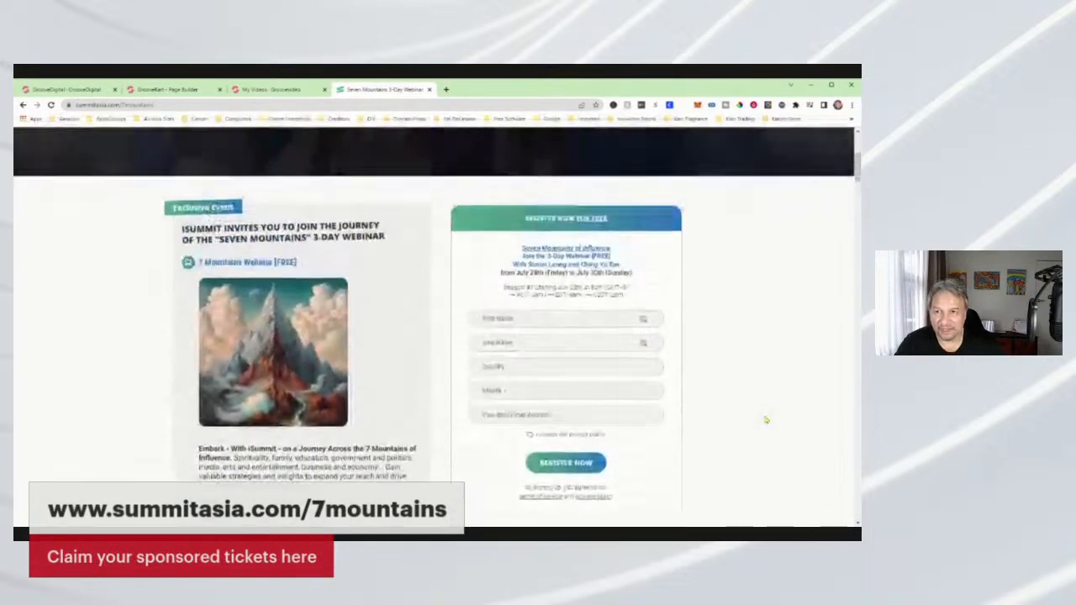
scroll(767, 420, up, 2)
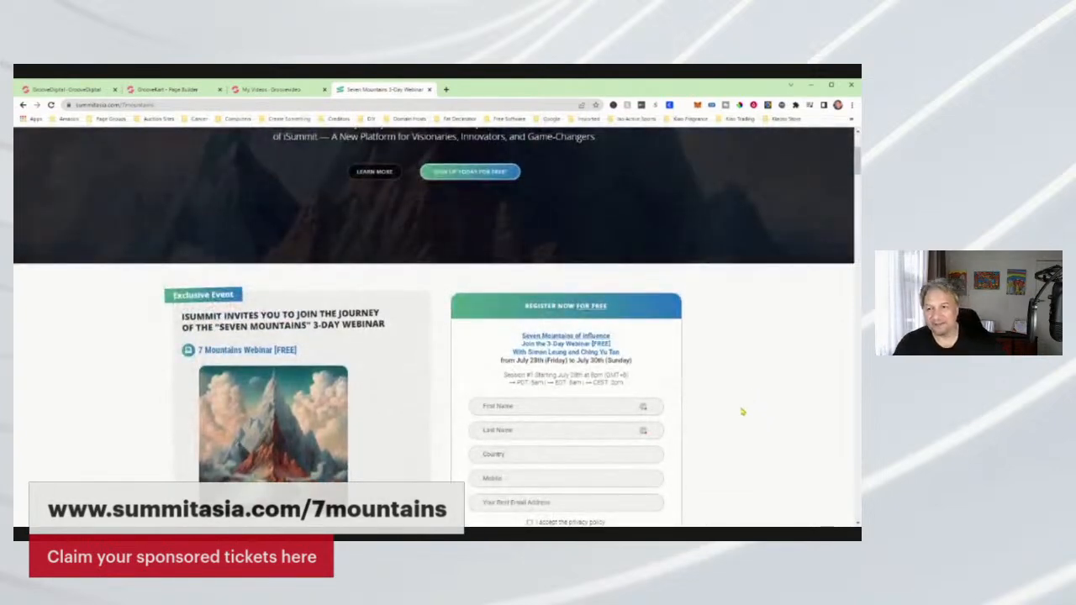
scroll(723, 397, up, 1)
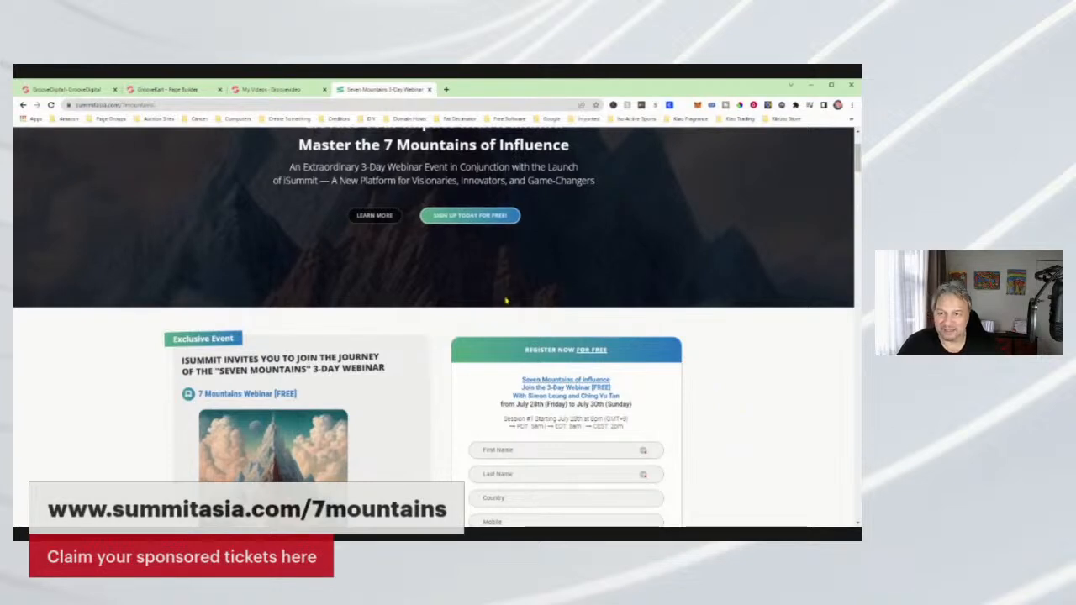
scroll(505, 307, up, 1)
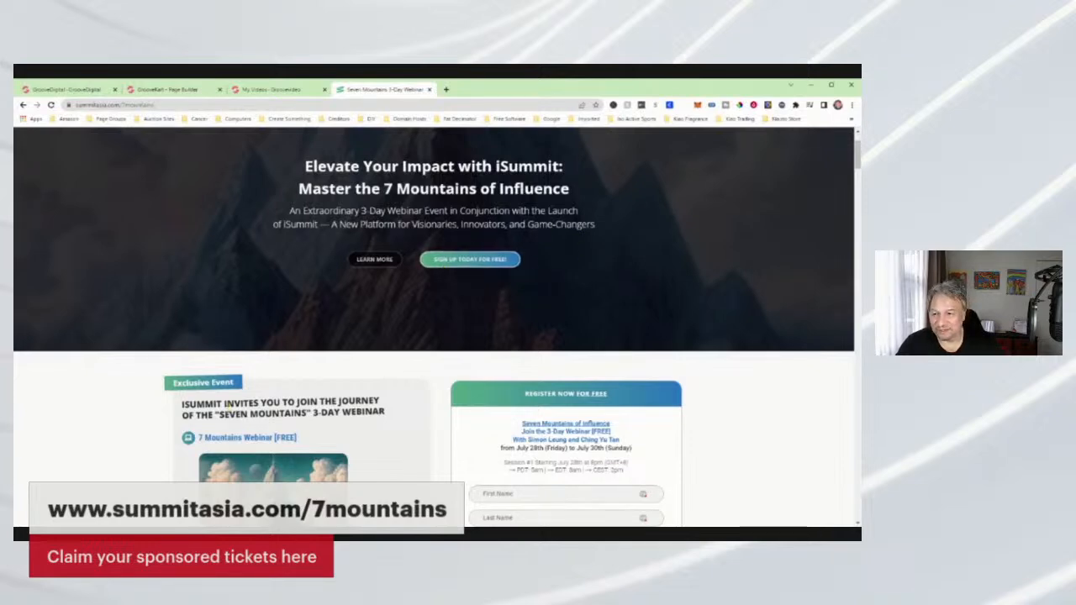
Review the webinar page once more from the invitation down to the session schedule and back up to the "Register Now And Attend LIVE" header.
scroll(225, 405, down, 5)
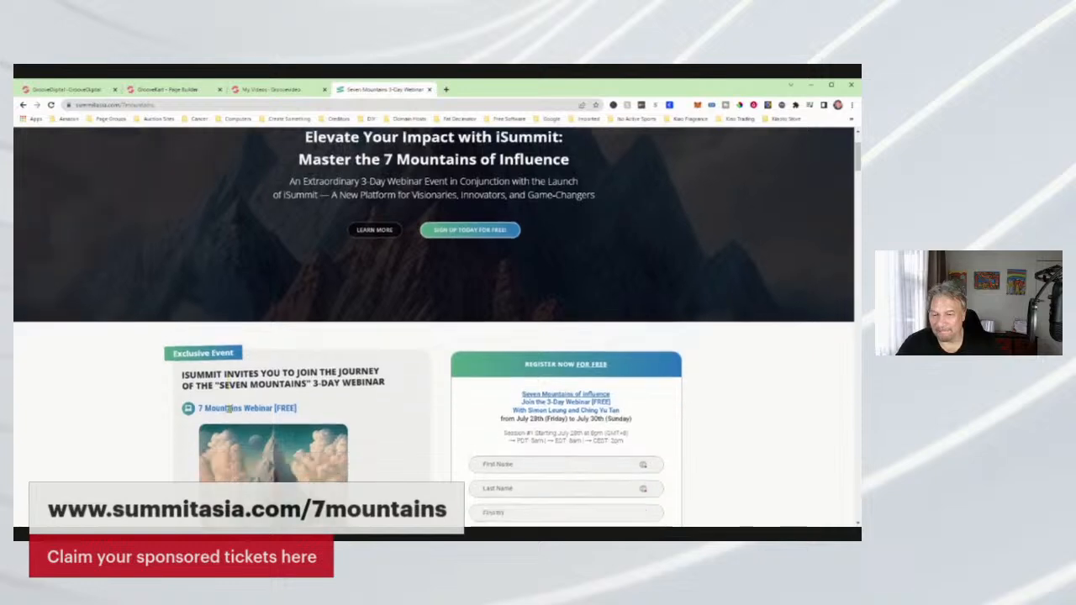
scroll(226, 414, down, 2)
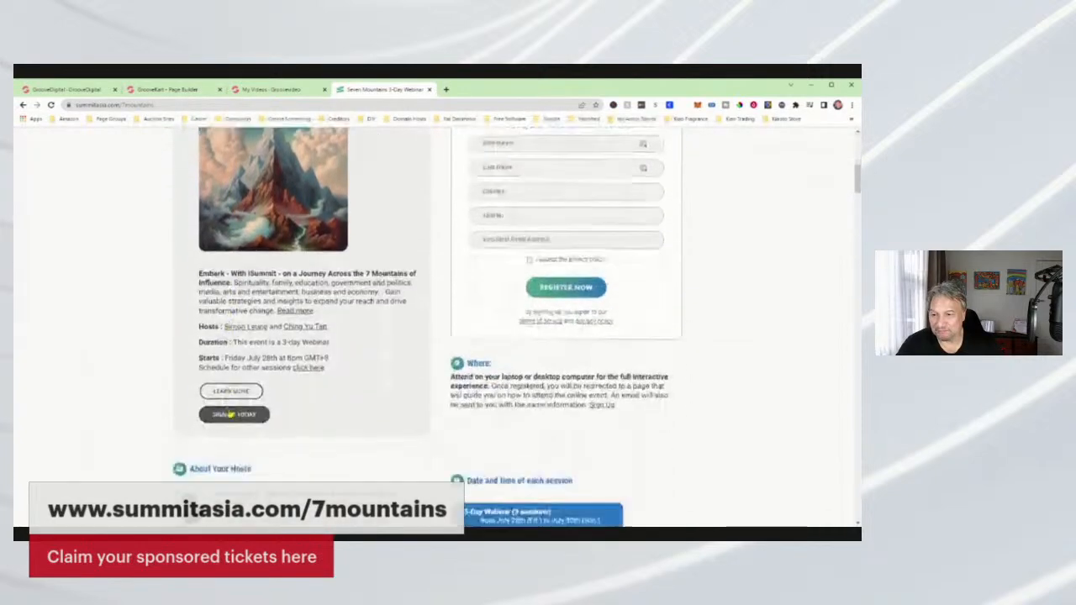
scroll(226, 412, down, 2)
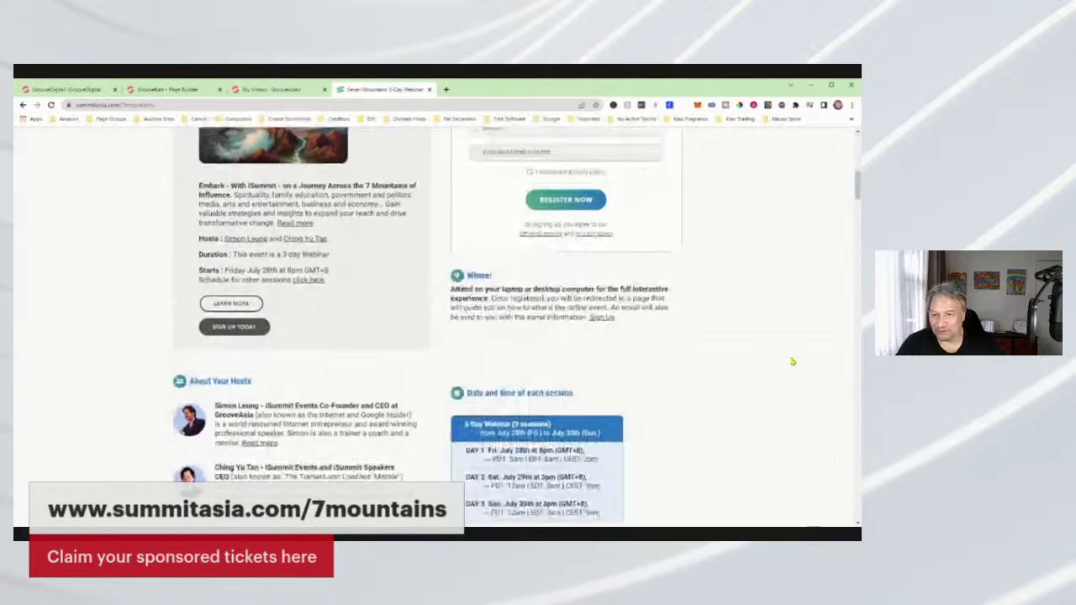
scroll(764, 361, up, 6)
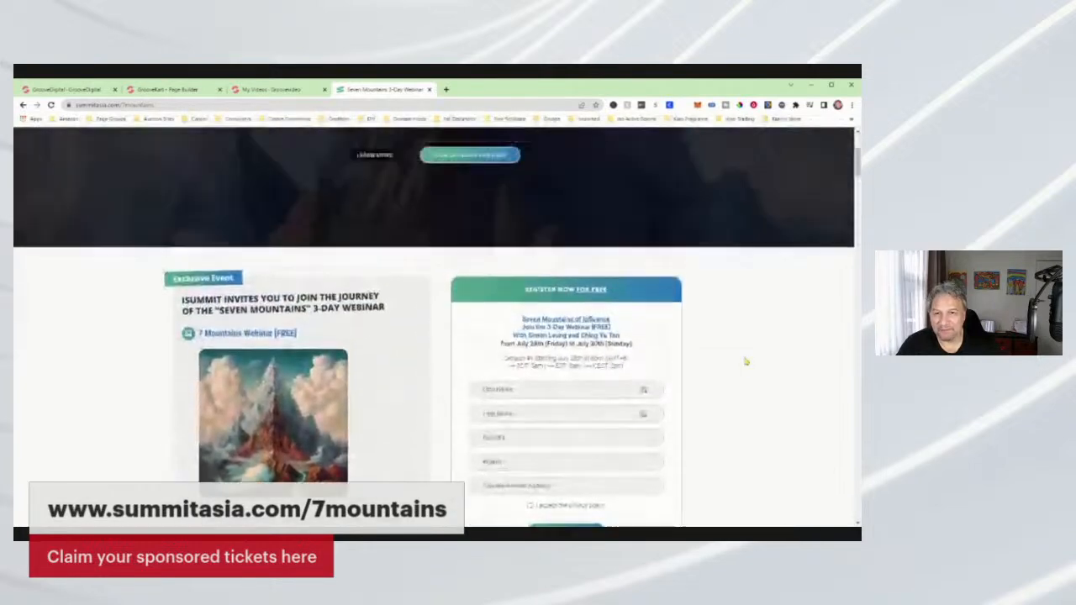
scroll(746, 362, up, 4)
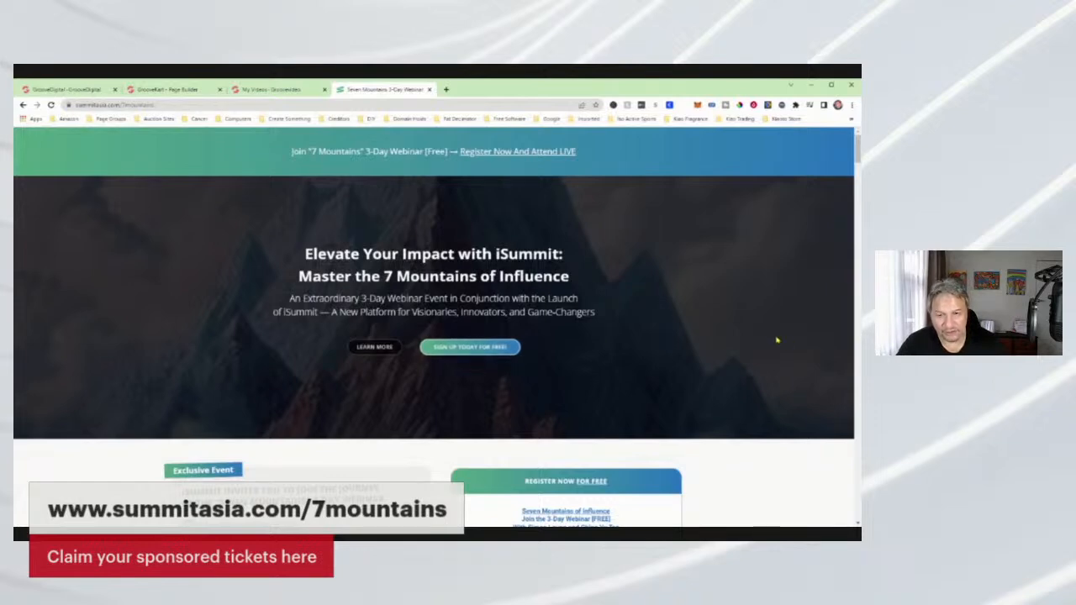
scroll(597, 449, down, 1)
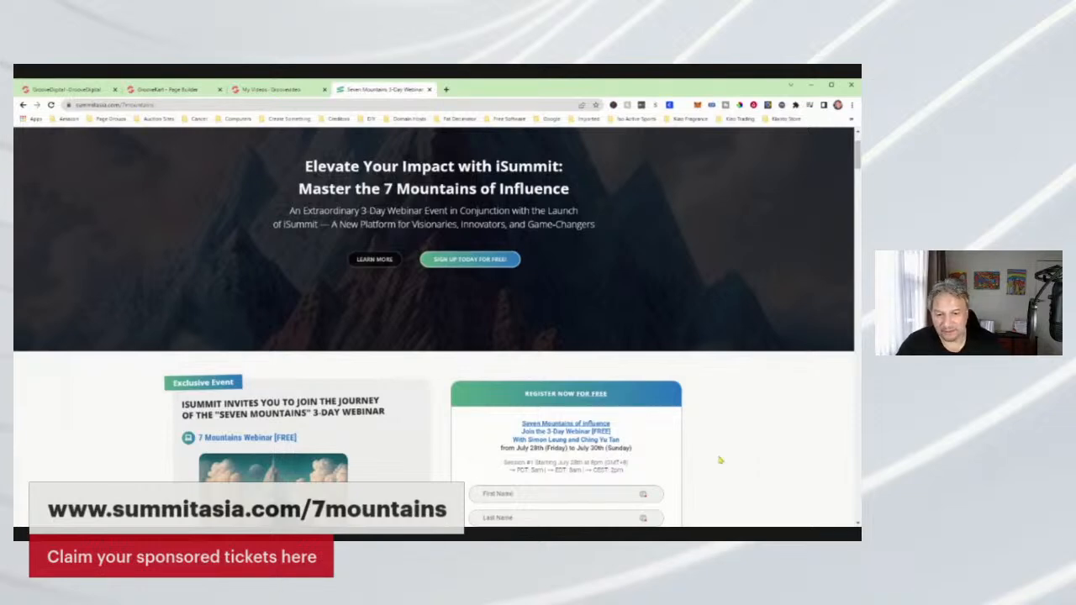
scroll(720, 460, down, 2)
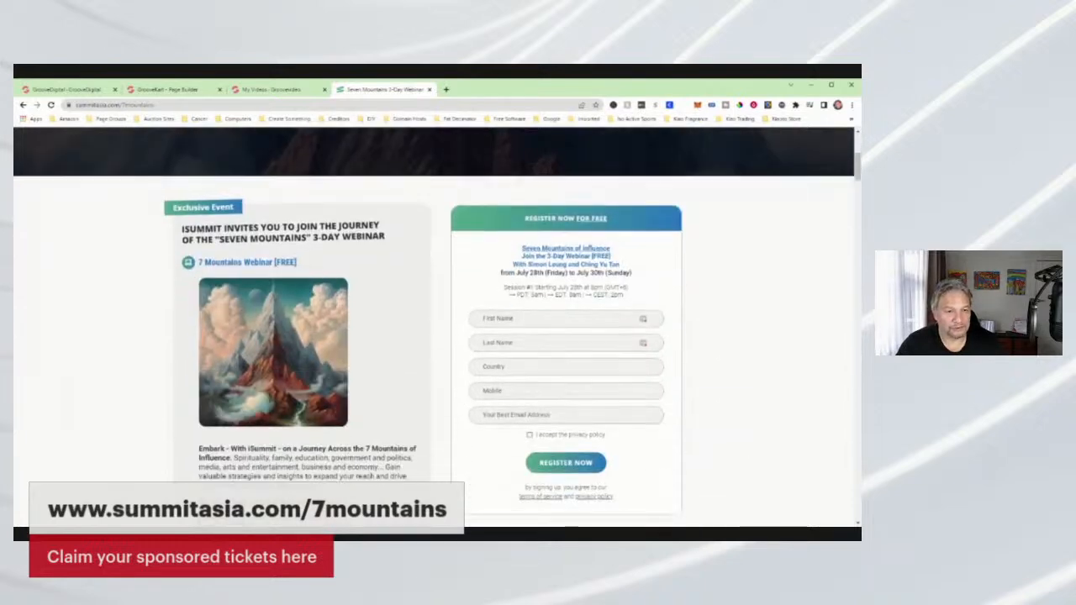
scroll(729, 440, up, 1)
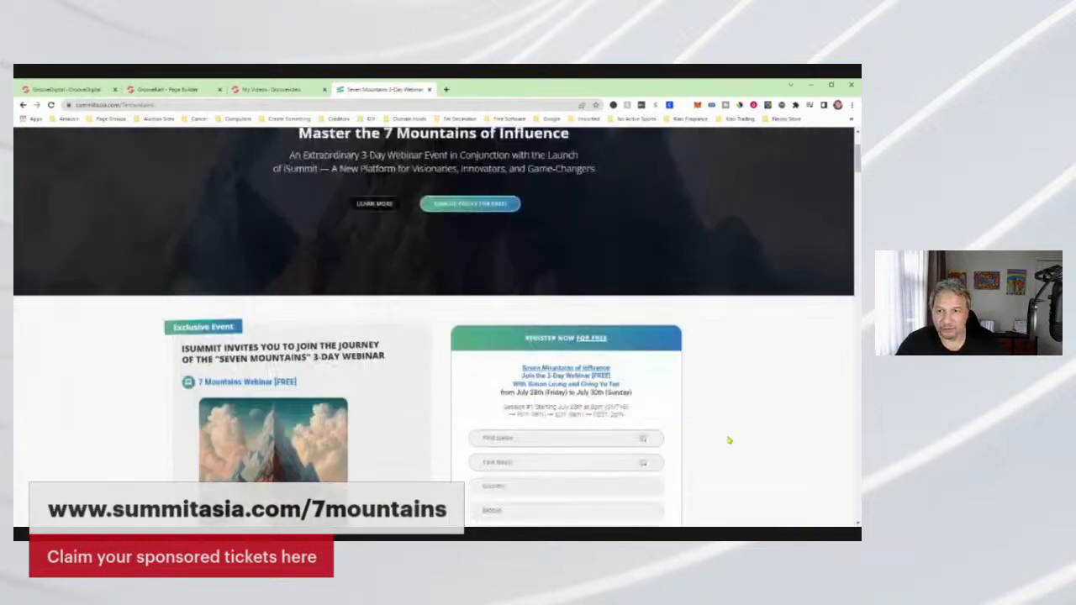
scroll(729, 439, up, 2)
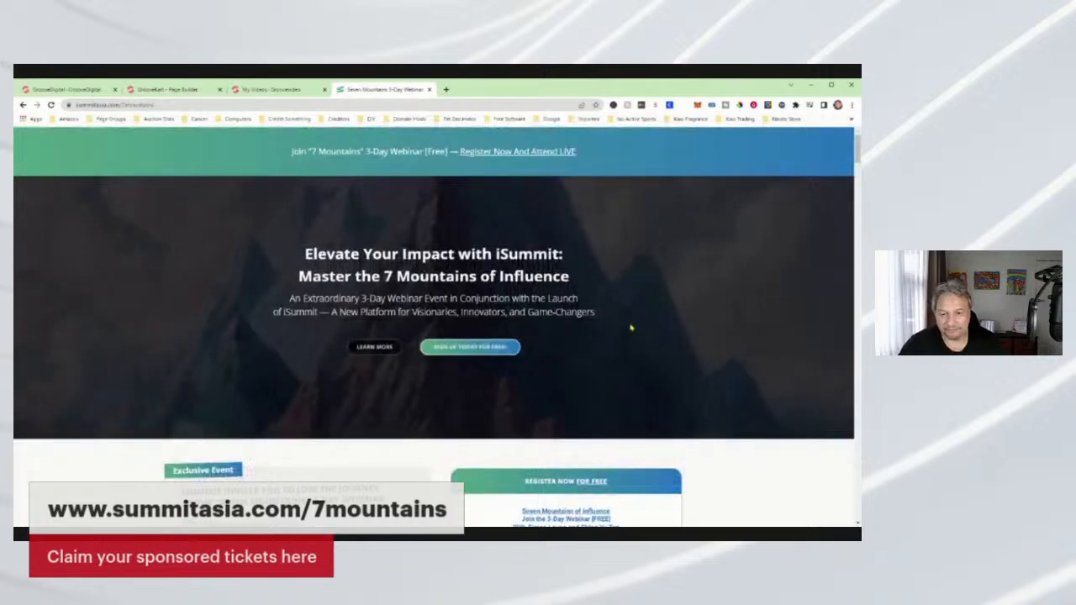